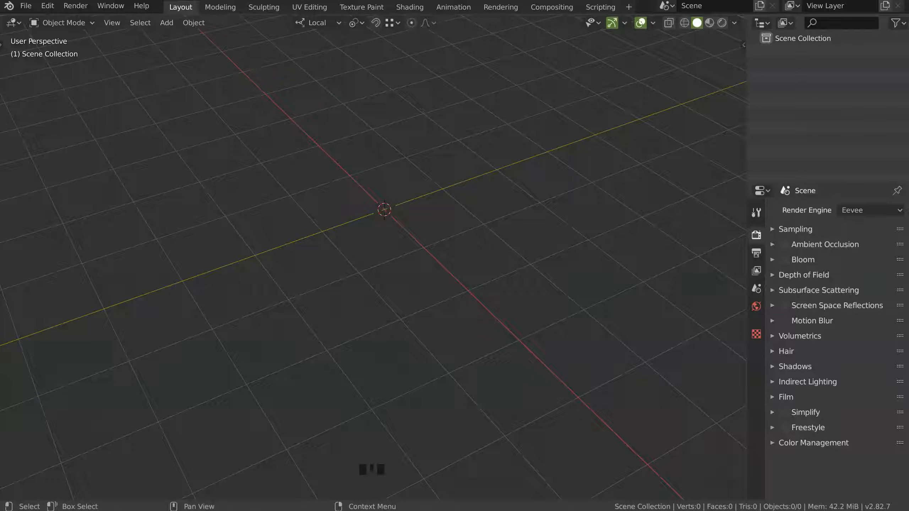
middle_click_drag(434, 227, 384, 239)
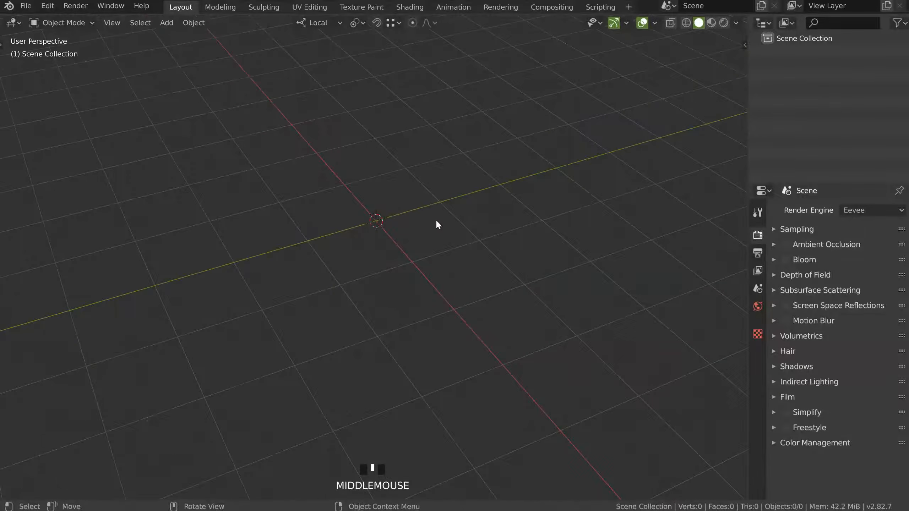
middle_click_drag(421, 225, 364, 253)
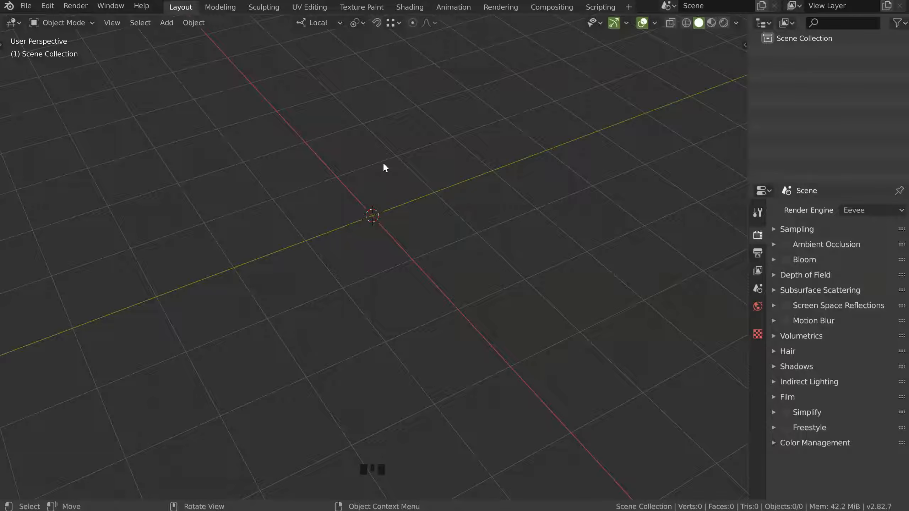
middle_click_drag(343, 205, 345, 211)
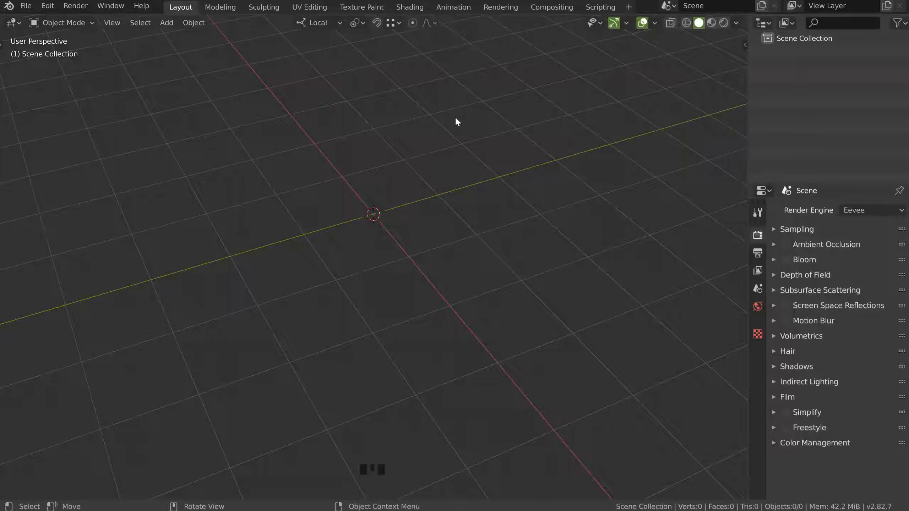
middle_click_drag(391, 234, 375, 84)
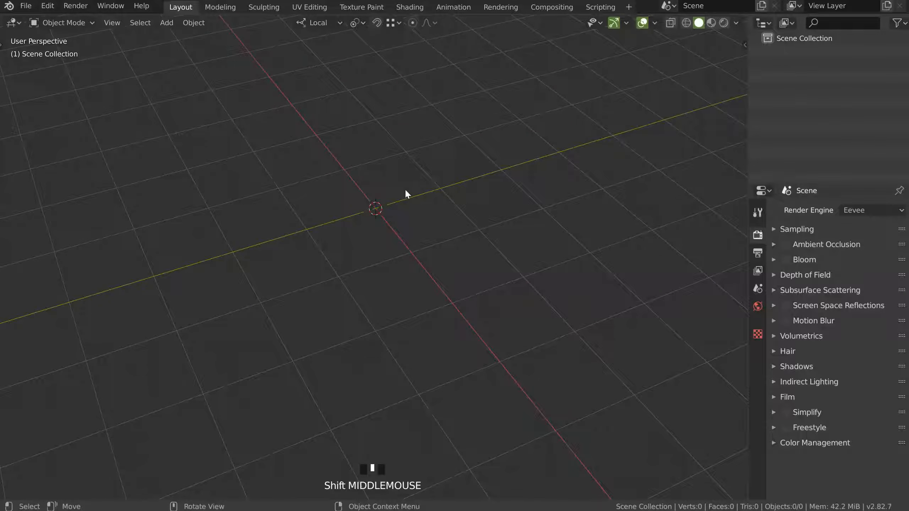
Step: Add a plane and stand its mesh upright by rotating it 90° about its local Y axis in Edit Mode
key("shift+q")
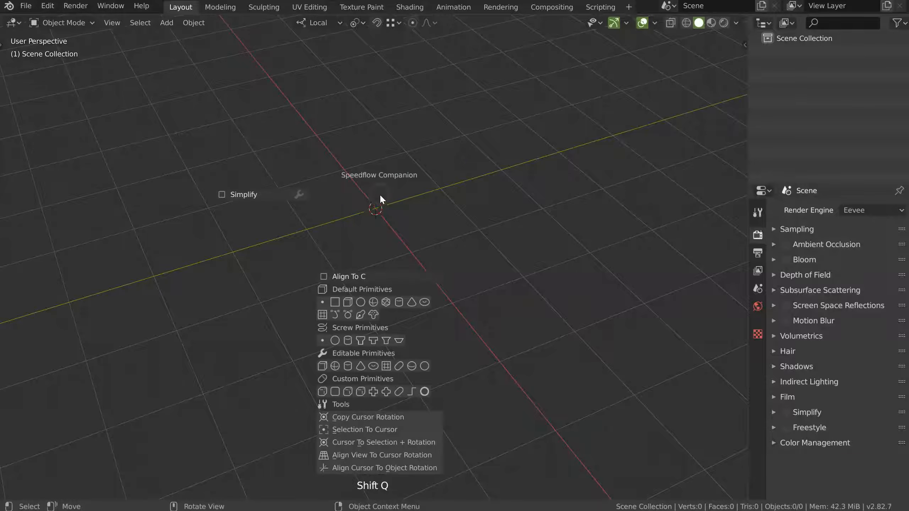
left_click(335, 302)
key("Tab")
key("r")
key("y")
key("9")
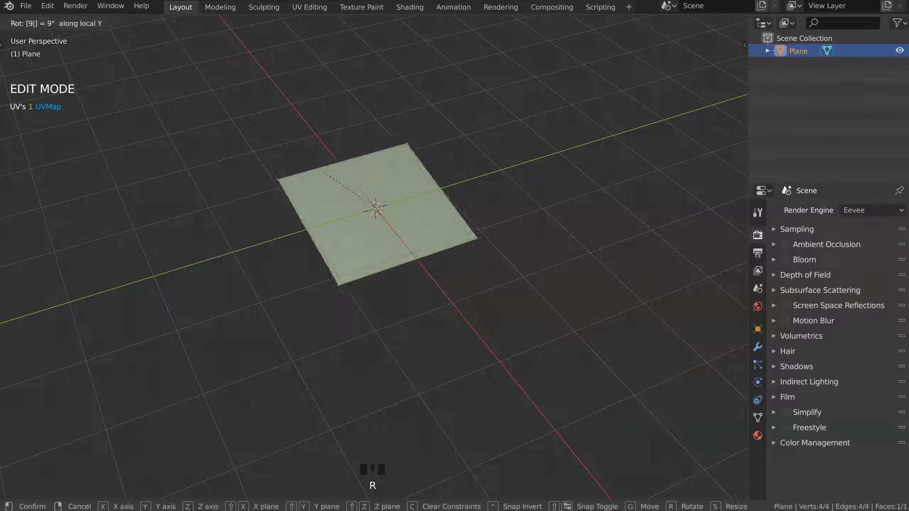
key("0")
key("Return")
Step: Add a horizontal loop cut in the lower part of the upright plane
key("Tab")
left_click(320, 292)
middle_click_drag(306, 245, 309, 231)
key("ctrl+r")
left_click(309, 223)
left_click(307, 245)
Step: Extrude the short side edge below the loop cut outward to form a long, thin leaf
left_click(314, 261)
scroll(396, 250, "down", 2)
middle_click_drag(338, 272, 381, 232, "shift")
key("e")
middle_click_drag(404, 235, 378, 240)
left_click(229, 264)
Step: Dissolve the interior edges and the leftover mid-edge vertices to turn the L-shaped profile into a single six-corner face
key("Tab")
left_click(371, 234)
left_click(406, 222, "shift")
left_click(415, 193, "shift")
key("ctrl+x")
key("Tab")
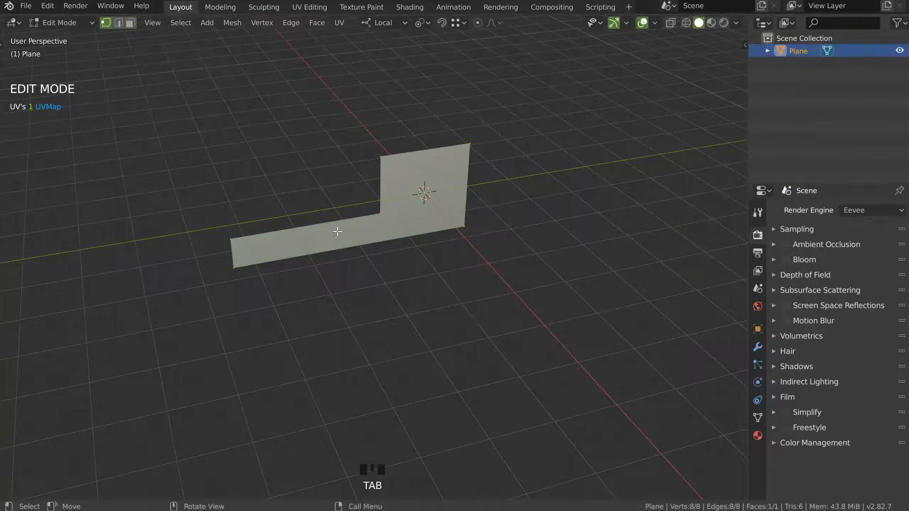
left_click(380, 242)
left_click(474, 187, "shift")
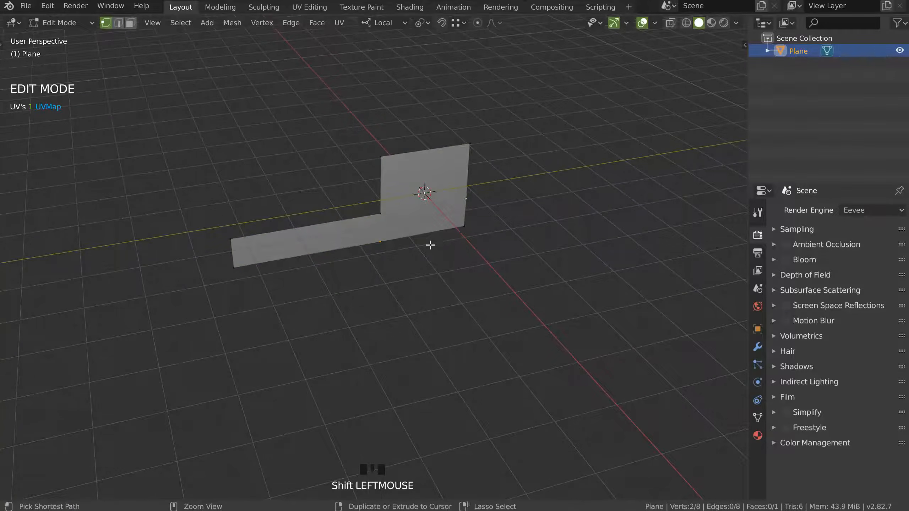
key("ctrl+x")
Step: Select the three outer corners of the square part and add a vertex-group Bevel modifier affecting only vertices
middle_click_drag(386, 243, 379, 204, "ctrl")
middle_click_drag(379, 205, 364, 175, "shift")
left_click(364, 174)
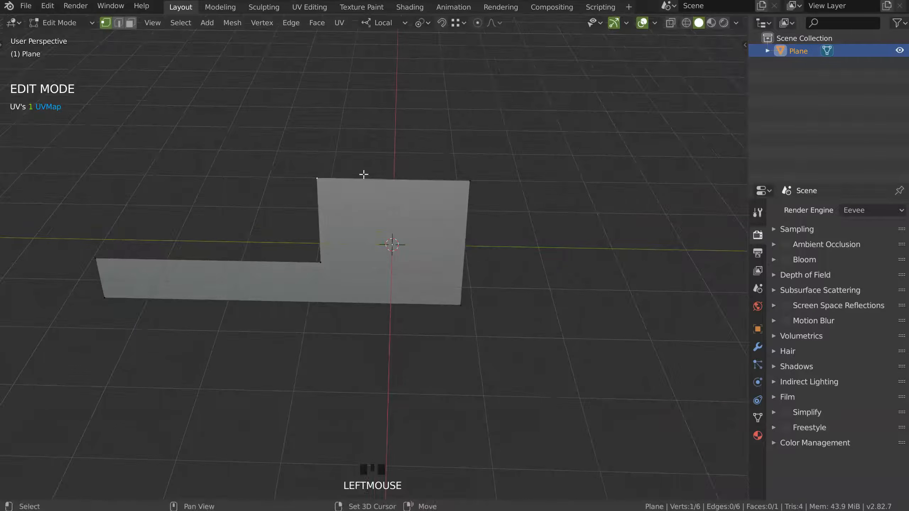
left_click(463, 182, "shift")
left_click(465, 305, "shift")
middle_click_drag(397, 301, 390, 258)
middle_click_drag(390, 258, 407, 255)
key("space")
left_click(532, 255)
left_click(594, 266)
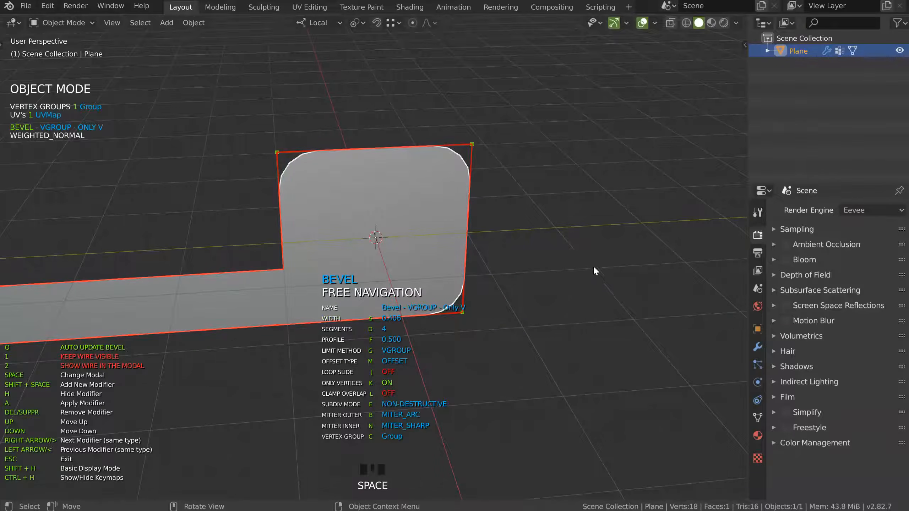
Step: Turn on Clamp Overlap for the corner bevel and set its width to about 1.18 with 11 segments
key("l")
key("s")
left_click(619, 260)
key("d")
left_click(489, 253)
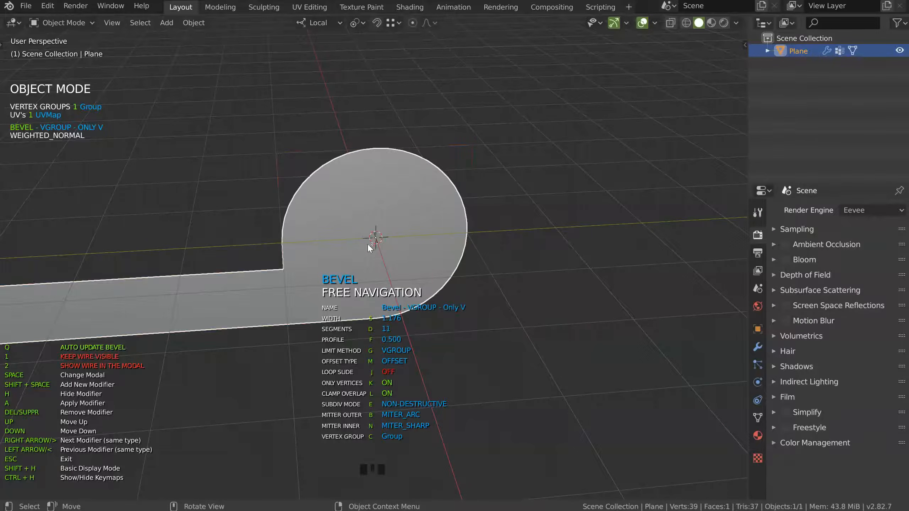
Step: Add a Weld modifier to the profile with a merge threshold of about 0.018
middle_click_drag(368, 245, 404, 220, "ctrl")
key("space")
left_click(415, 348)
left_click(425, 345)
Step: Select the inner corner vertex between barrel and leaf and add a second vertex-group Bevel modifier to it
key("Tab")
left_click(243, 267)
middle_click_drag(245, 269, 307, 279)
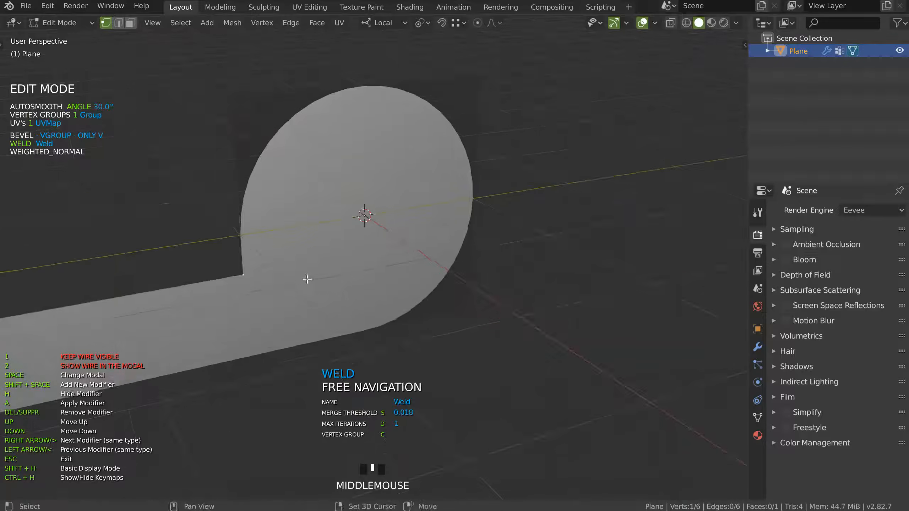
middle_click_drag(242, 294, 298, 231, "shift")
key("space")
left_click(398, 232)
left_click(427, 226)
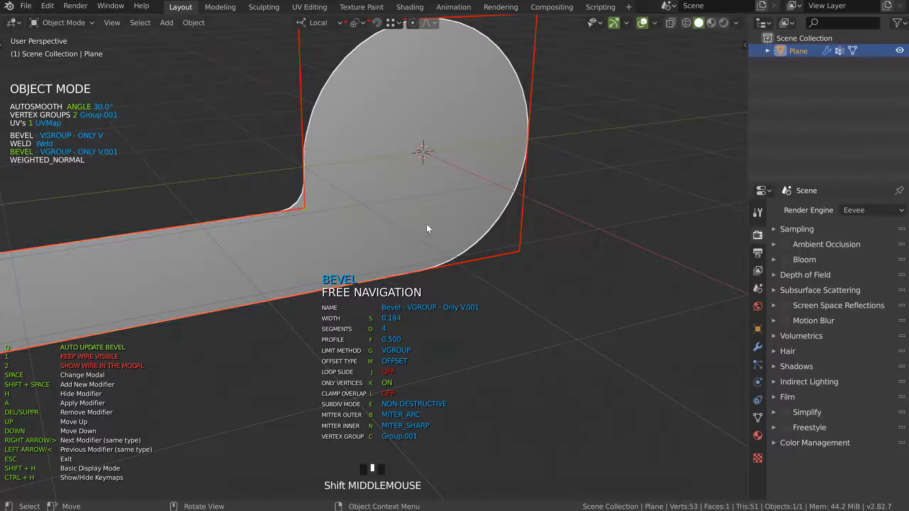
Step: Place the inner-corner bevel first in the modifier stack, set its width to about 0.25 and adjust its segments
key("s")
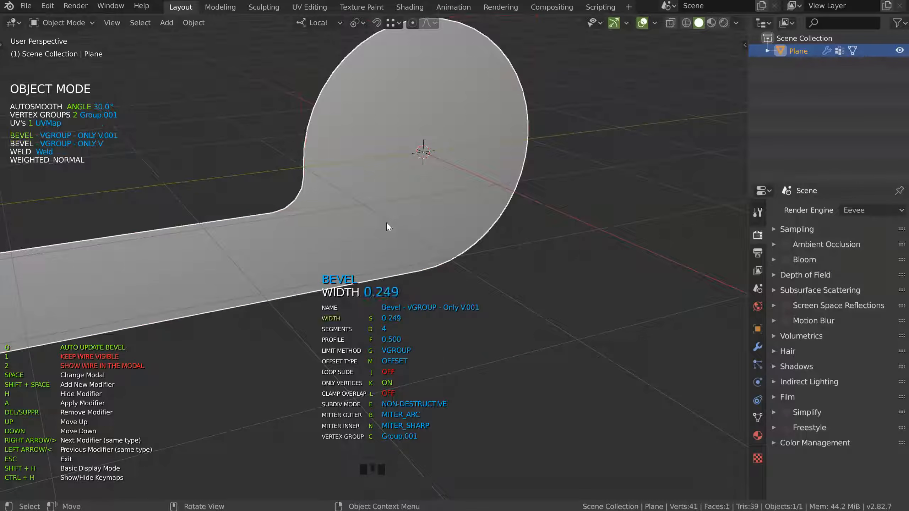
key("d")
left_click(434, 188)
scroll(431, 189, "down", 3)
Step: Add a Solidify modifier with a thickness of about 3 to give the profile depth
middle_click_drag(380, 222, 420, 249, "shift")
key("space")
left_click(345, 203)
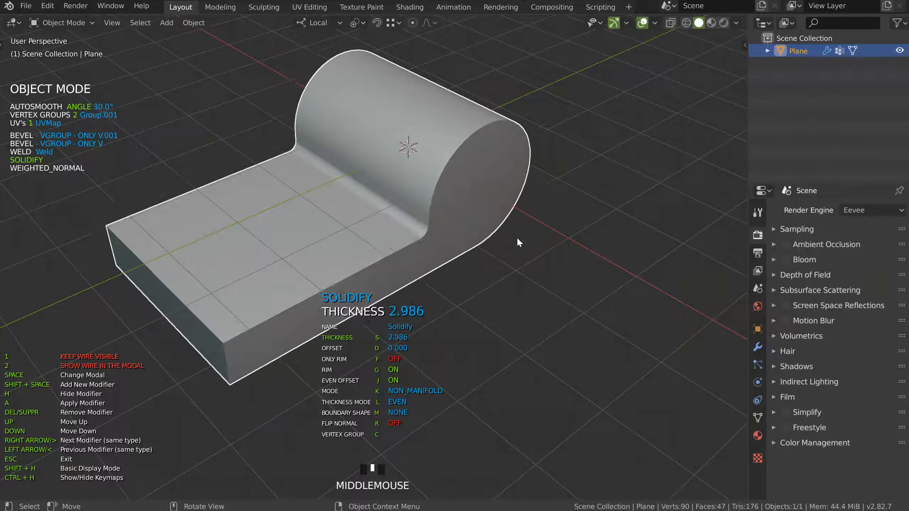
left_click(503, 235)
Step: Add an angle-limited Bevel modifier about 0.044 wide with 4 segments to the solid's edges
key("space")
left_click(495, 249)
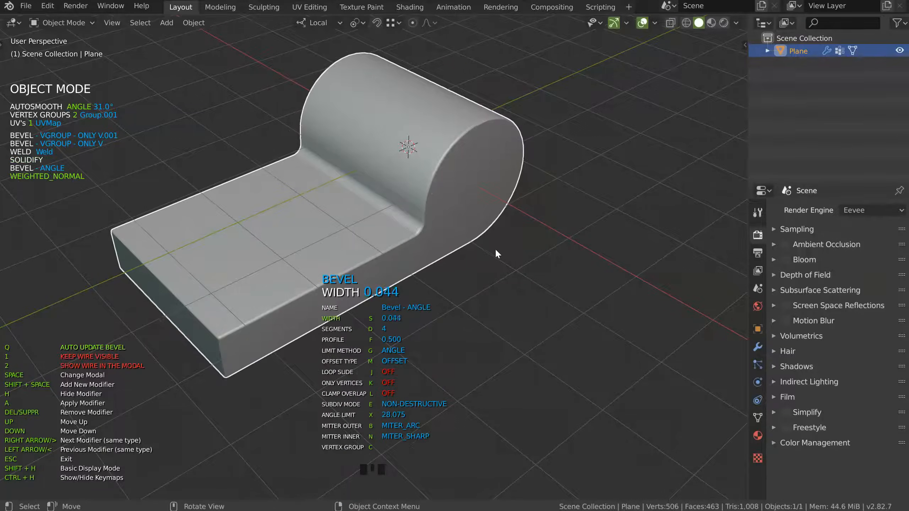
left_click(493, 249)
Step: Cut a cylindrical hole through the barrel with a Boolean Difference cutter about 5.38 thick
middle_click_drag(494, 250, 423, 210)
key("space")
left_click(334, 207)
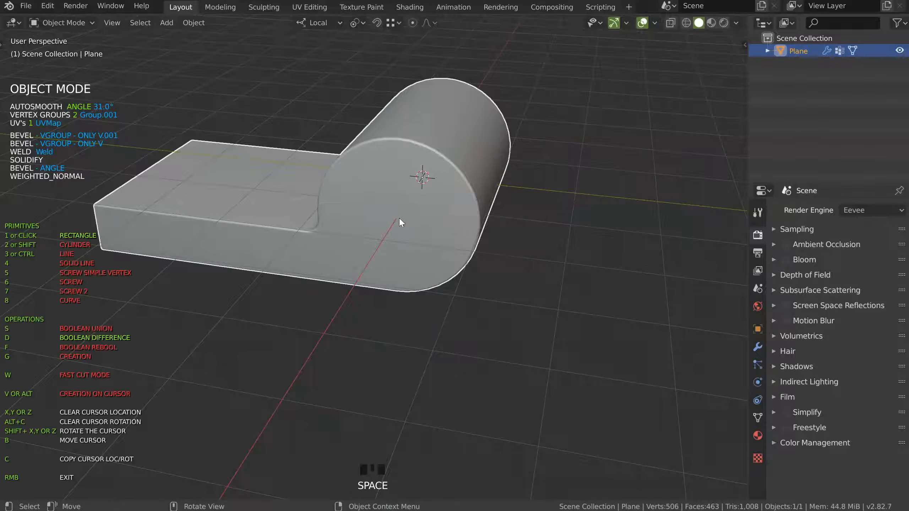
left_click(471, 232)
left_click(797, 228)
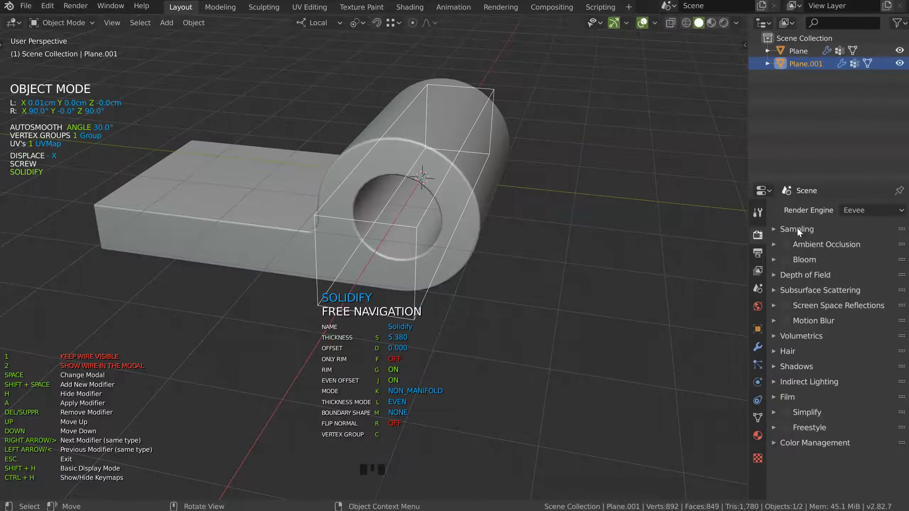
Step: Enlarge the barrel hole by setting the cutter's Displace strength to about 0.64
key("space")
left_click(417, 307)
key("s")
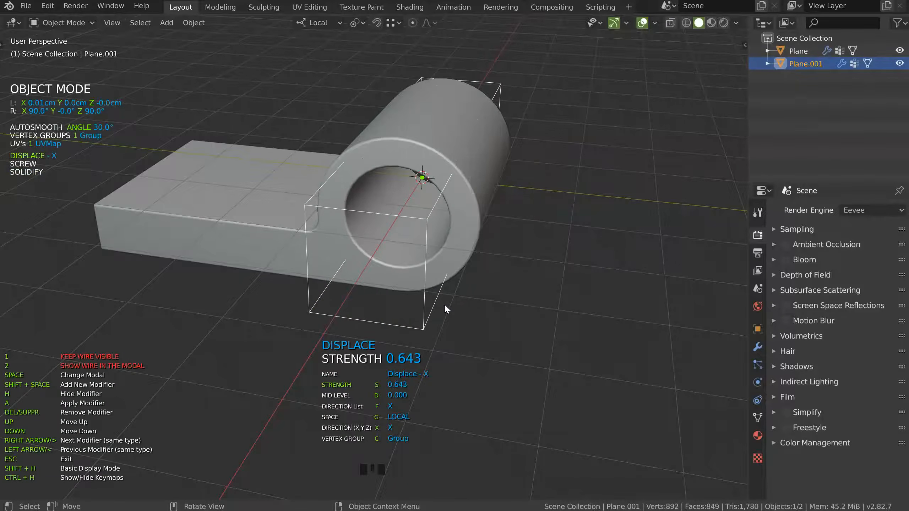
left_click(443, 304)
Step: Adjust the cylinder cutter's Screw modifier to give the barrel hole a smoother circumference
middle_click_drag(415, 273, 436, 254)
key("space")
left_click(354, 303)
key("s")
left_click(514, 275)
Step: Select the bracket and increase its Solidify thickness to about 3.6
middle_click_drag(514, 275, 371, 240)
left_click(372, 245)
key("space")
left_click(288, 198)
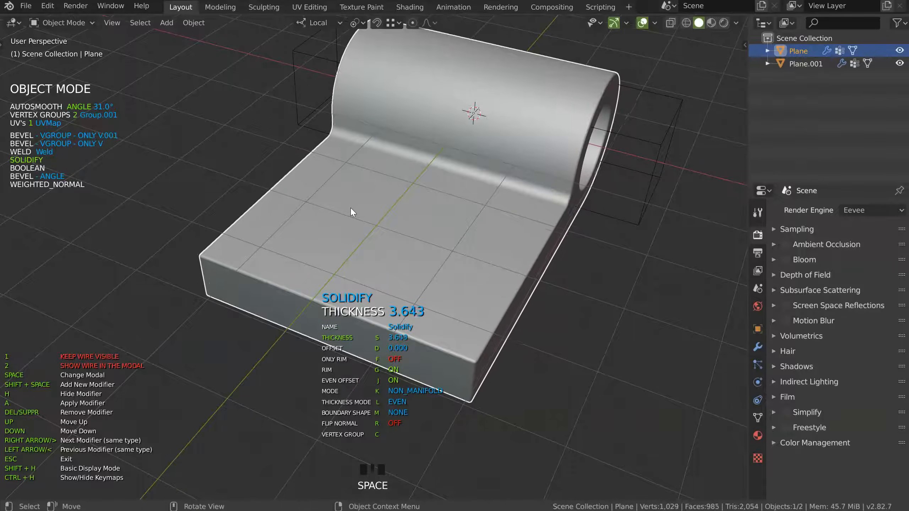
left_click(386, 228)
Step: Place the 3D cursor near the leaf's front corner and cut a countersunk hole there with a Boolean Difference screw primitive scaled to about 0.54
middle_click_drag(387, 228, 350, 222)
middle_click_drag(350, 222, 373, 212, "shift")
right_click(373, 231, "shift")
key("space")
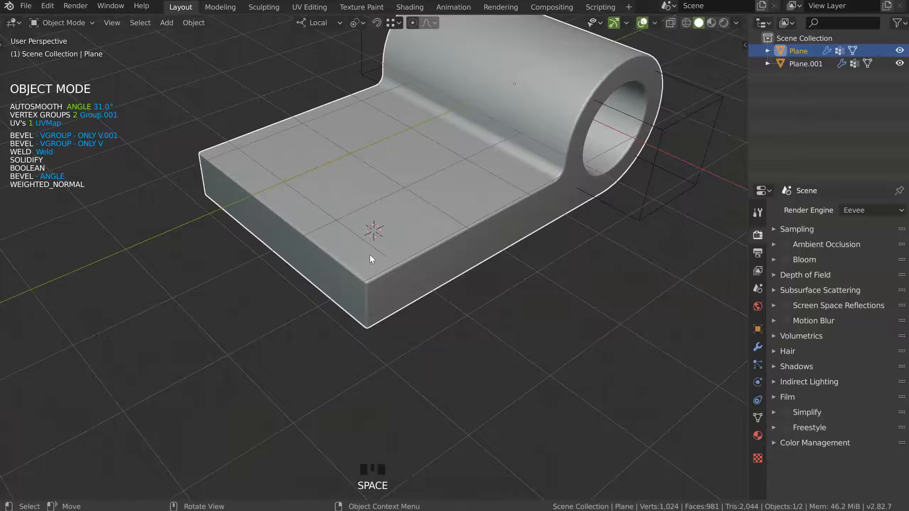
key("space")
left_click(318, 290)
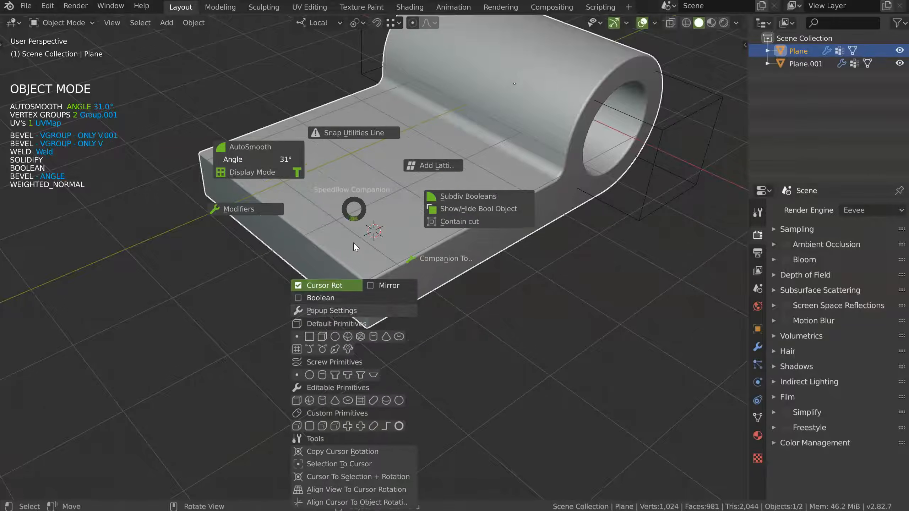
left_click(298, 298)
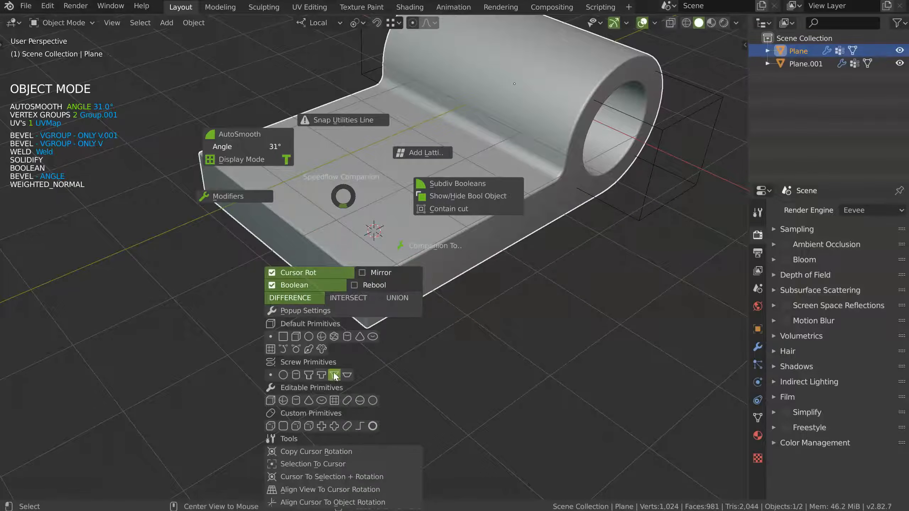
left_click(334, 375)
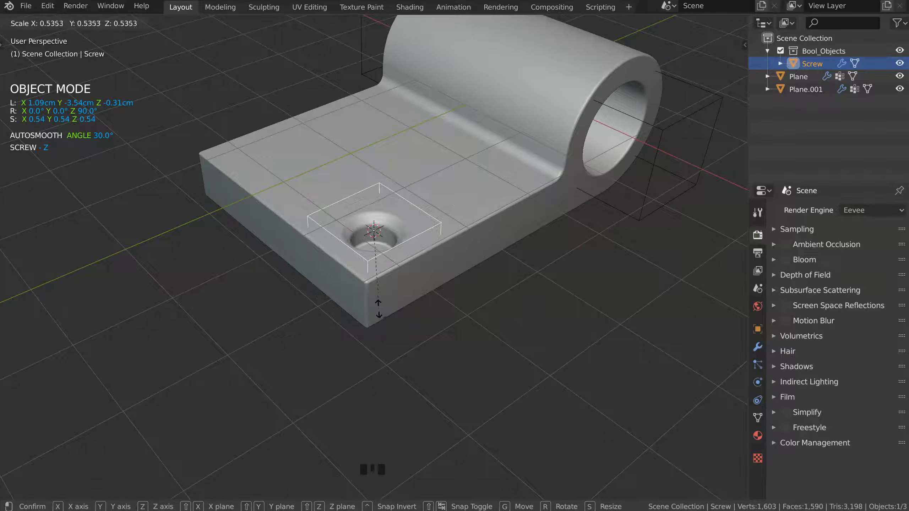
left_click(380, 313)
Step: Mirror the screw-hole cutter on the X axis, using the bracket as the reference object
key("space")
left_click(482, 301)
key("o")
left_click(467, 232)
Step: Draw a rectangular Boolean Difference cutter over one end of the barrel in top view and cut that end away
middle_click_drag(467, 235, 368, 208, "shift")
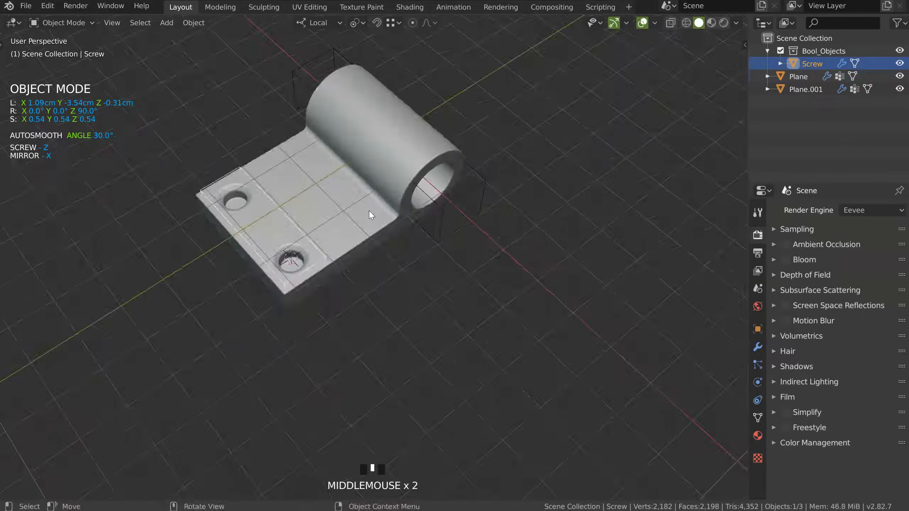
left_click(400, 169)
middle_click_drag(401, 169, 418, 159, "shift")
key("KP_7")
middle_click_drag(365, 85, 463, 203, "ctrl")
key("space")
left_click(364, 209)
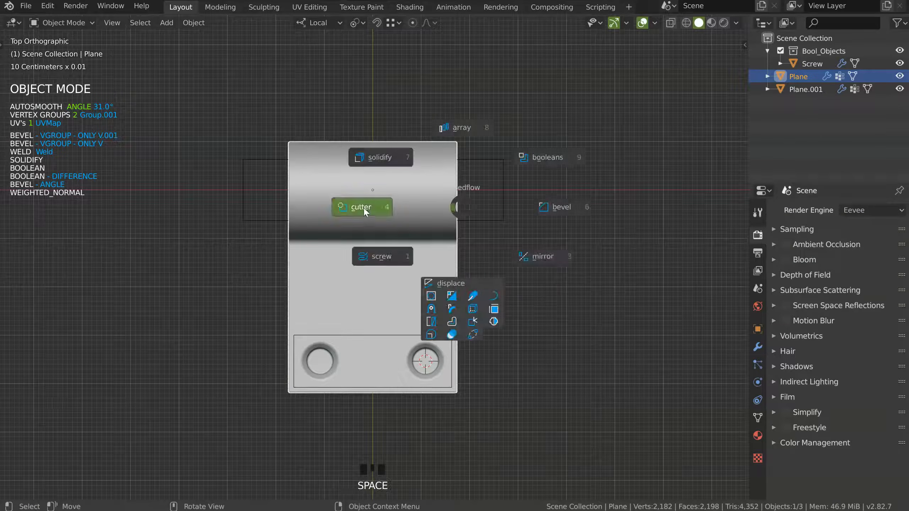
left_click(424, 263)
left_click(516, 99)
middle_click_drag(485, 226, 424, 233)
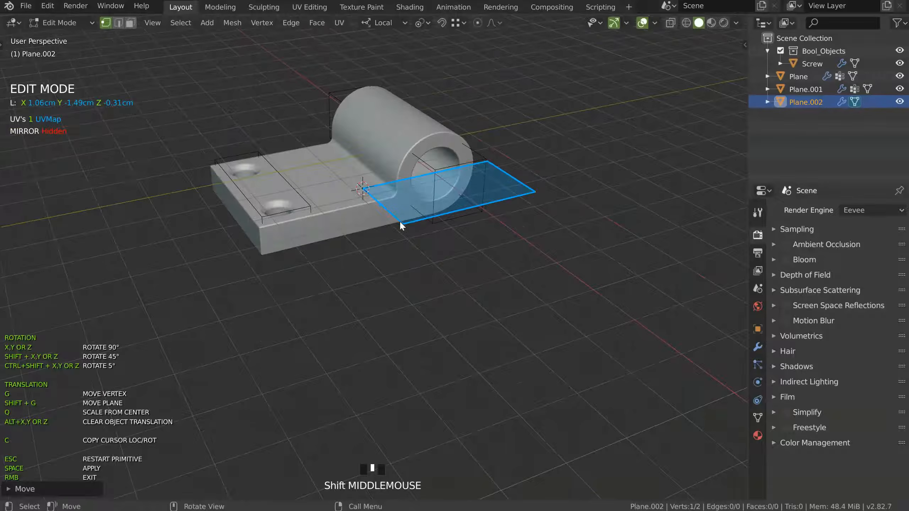
left_click(642, 221)
Step: Add an angle-limited Bevel modifier about 0.28 wide with 8 segments to the rectangular cutter
middle_click_drag(468, 164, 428, 147)
middle_click_drag(428, 147, 395, 249, "shift")
key("space")
left_click(483, 229)
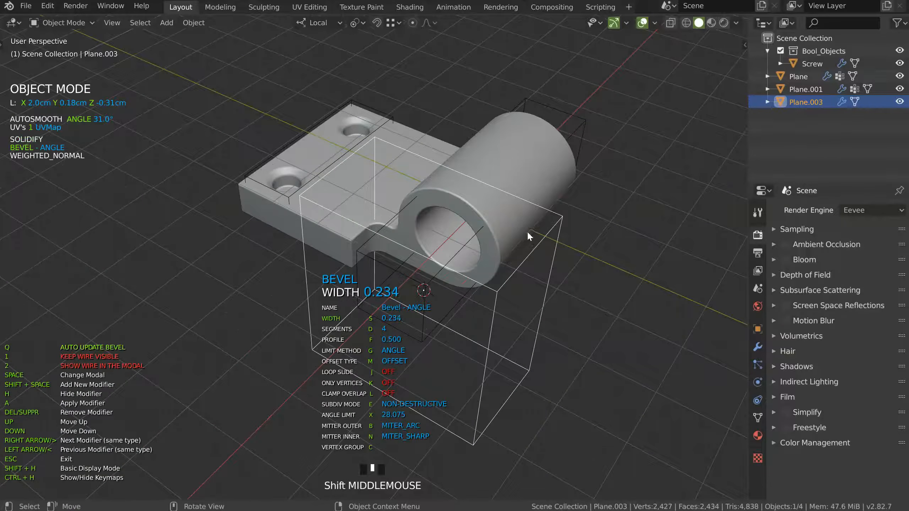
middle_click_drag(597, 237, 517, 145)
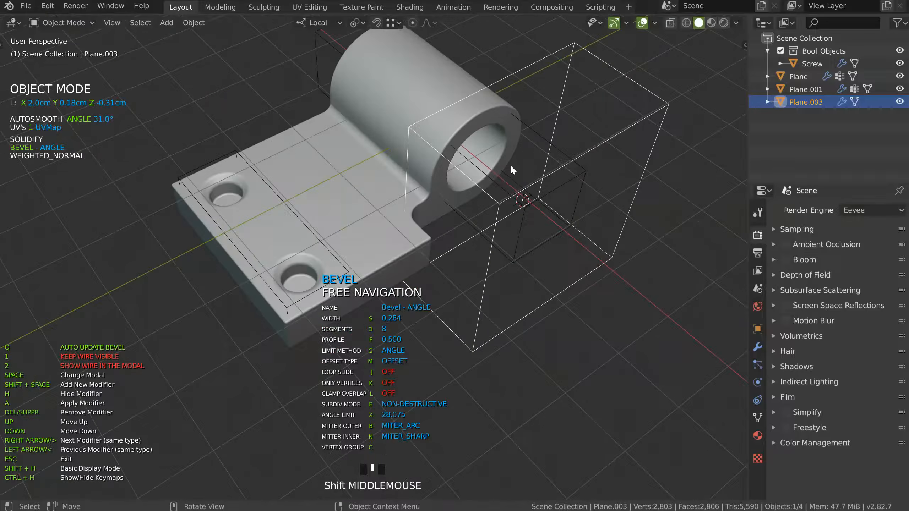
Step: Mirror the rectangular cutter on the X axis about the bracket to cut the barrel's other end
key("space")
left_click(569, 246)
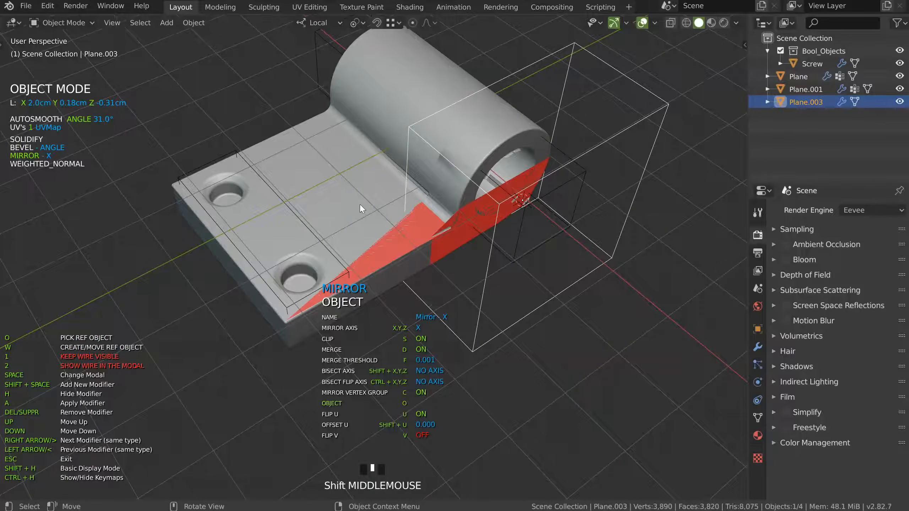
left_click(349, 200)
Step: Move the mirrored rectangular cutter inward along its local X axis to narrow the barrel
mouse_move(349, 203)
middle_mouse_down()
mouse_move(421, 181)
mouse_move(383, 180)
mouse_move(357, 207)
mouse_move(313, 198)
mouse_move(302, 214)
mouse_move(350, 220)
middle_mouse_up()
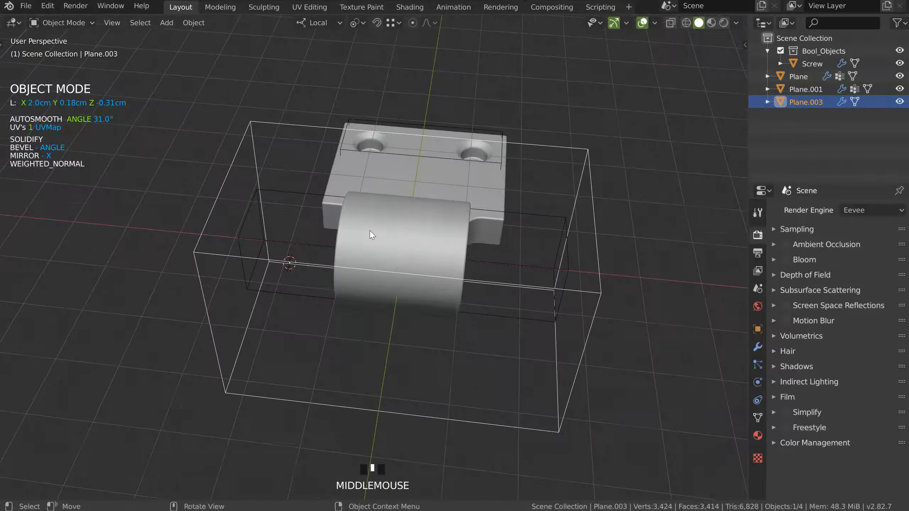
key("g")
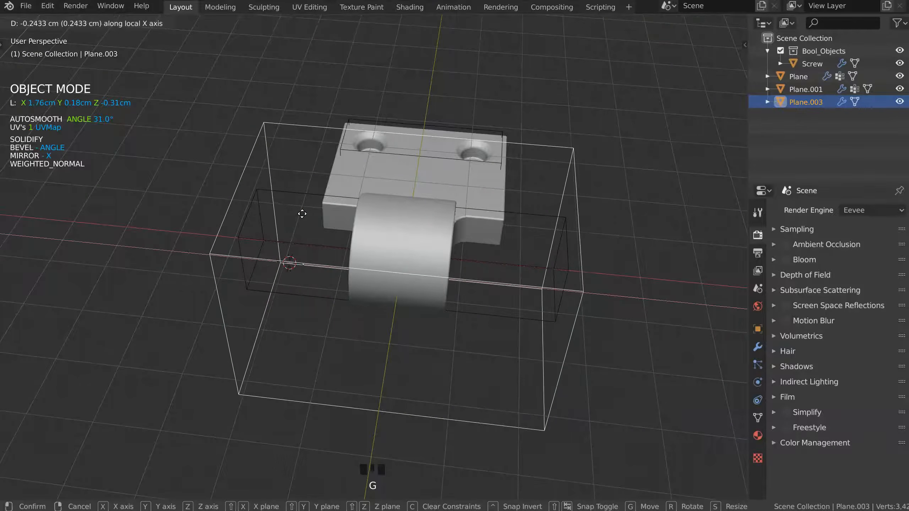
left_click(315, 214)
middle_click_drag(315, 214, 387, 218)
Step: Thin the bracket's leaf by lowering its top edge about 0.21 cm along local Z in Edit Mode
left_click(402, 213)
left_click(379, 257)
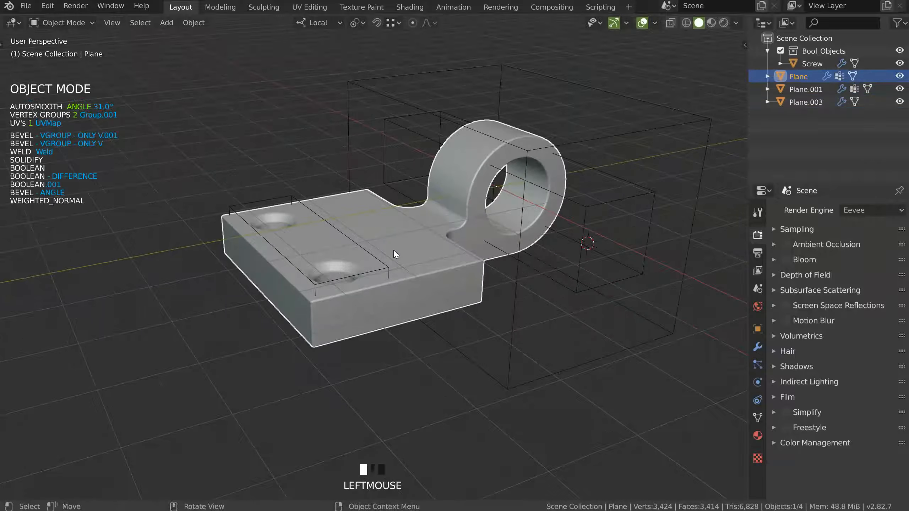
key("Tab")
left_click(405, 237)
key("Tab")
left_click(379, 237)
middle_click_drag(379, 237, 379, 231)
key("g")
key("x")
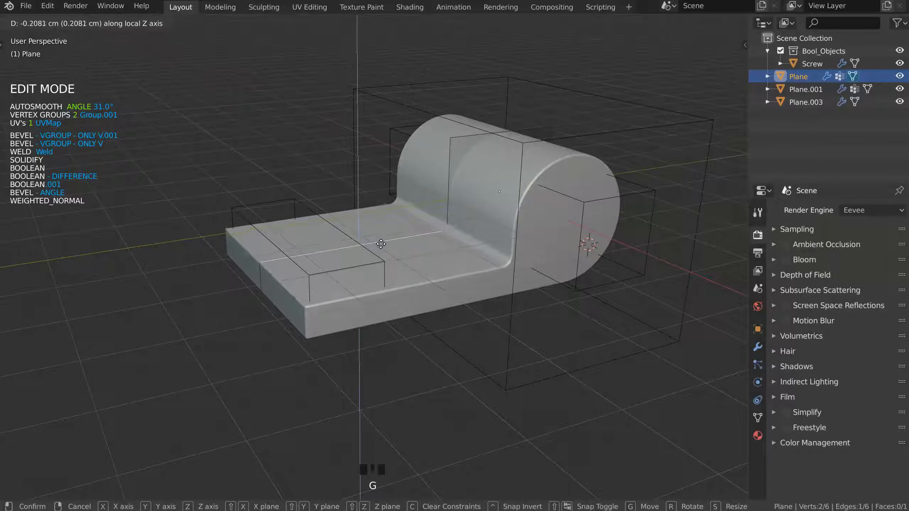
left_click(388, 280)
key("Tab")
left_click(375, 265)
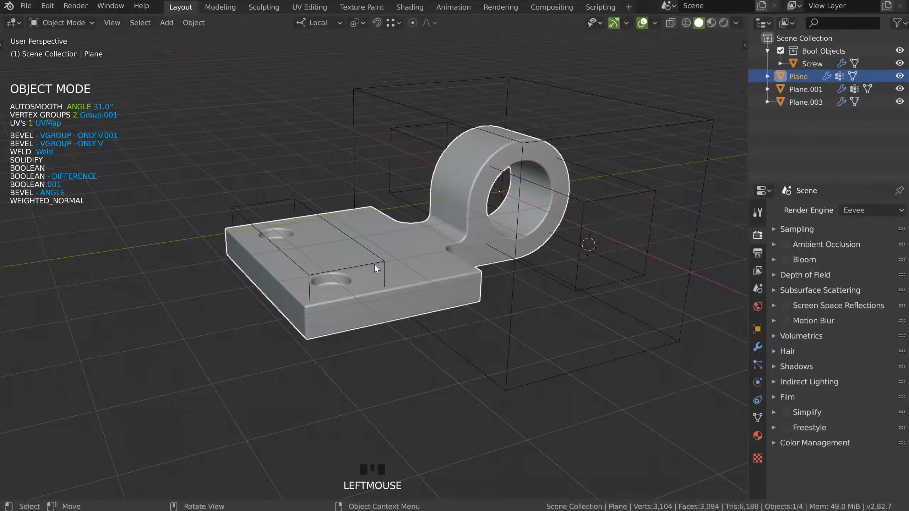
Step: Lower the mirrored screw-hole cutter about 0.2 cm along local Z to match the thinned leaf
left_click(375, 264)
key("g")
key("z")
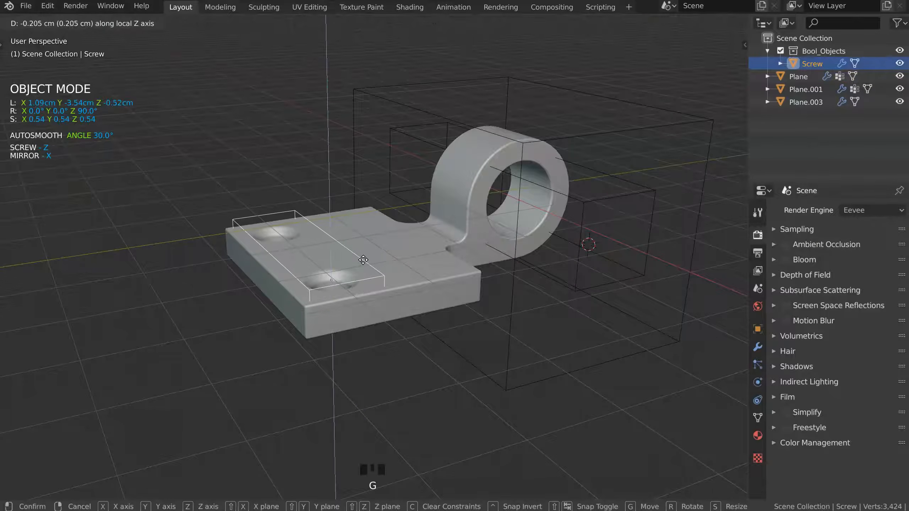
left_click(363, 258)
middle_click_drag(363, 259, 344, 233)
Step: Lower the bottom profile vertices of the screw-hole cutter along local Z in Edit Mode so the holes pass through the leaf
key("Tab")
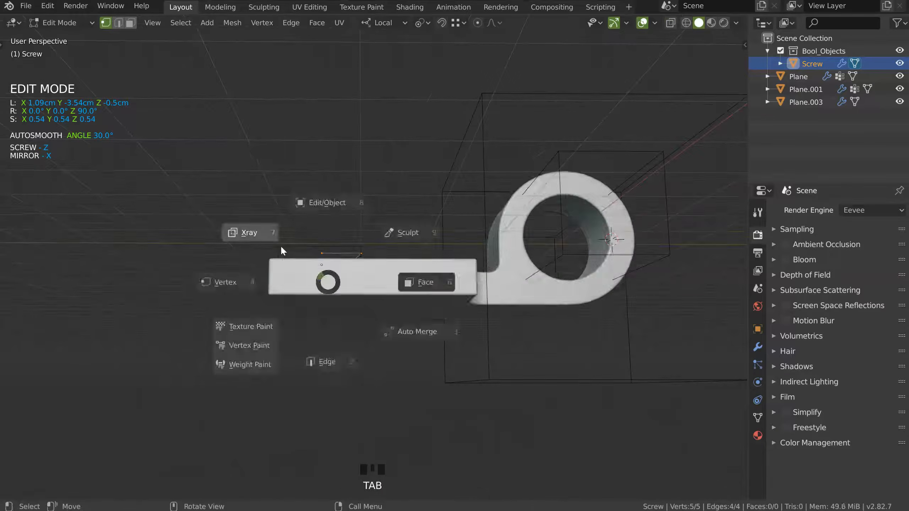
key("Tab")
left_click(343, 275)
left_click(346, 298, "shift")
key("g")
key("z")
left_click(337, 323)
key("Tab")
middle_click_drag(361, 310, 395, 262)
key("Tab")
Step: Move the mirrored rectangular cutter outward about 0.23 cm along its local X axis to widen the barrel
middle_click_drag(372, 231, 358, 271)
middle_click_drag(358, 270, 343, 212, "shift")
middle_click_drag(343, 211, 490, 203)
left_click(465, 204)
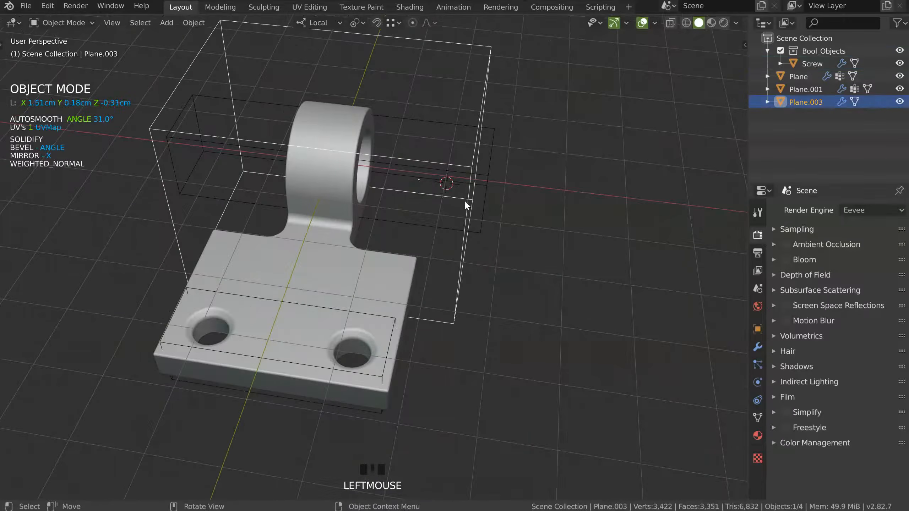
key("g")
key("x")
key("x")
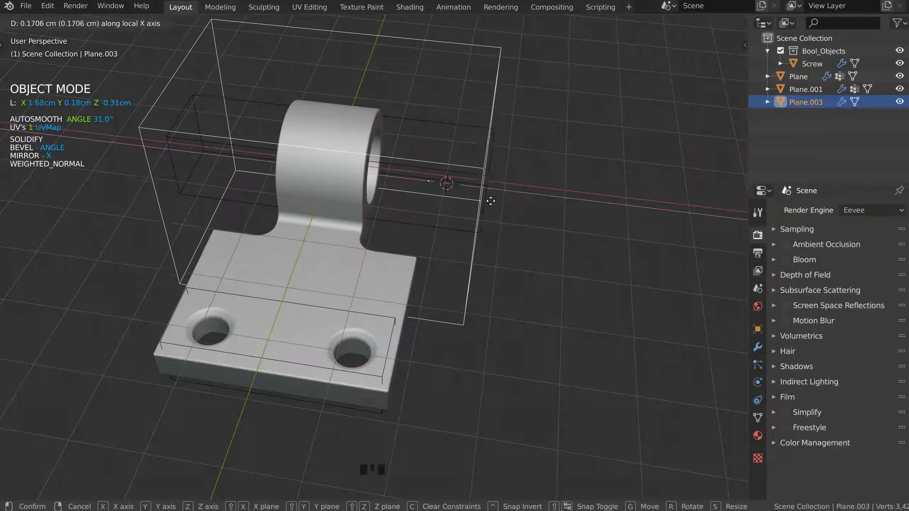
left_click(500, 190)
middle_click_drag(307, 219, 256, 264)
middle_click_drag(292, 220, 302, 245)
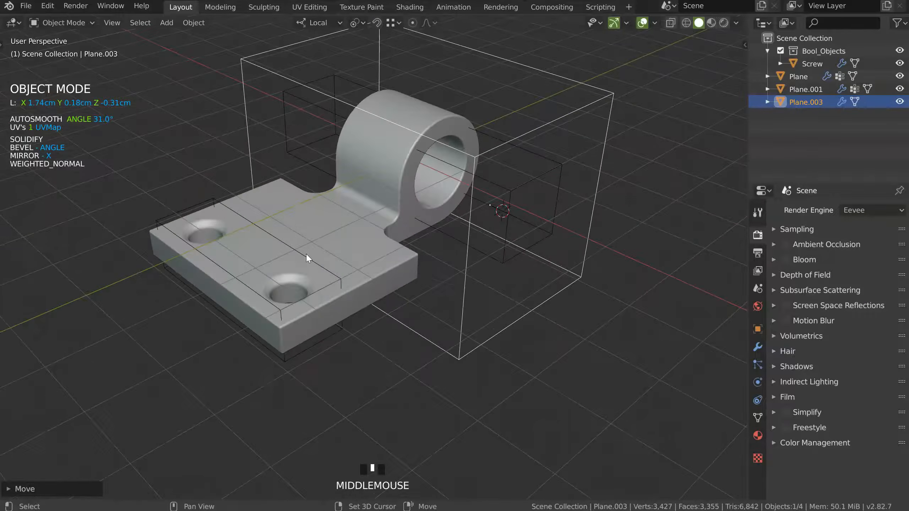
Step: Reposition the screw-hole cutter across the leaf to about X 1.06 cm, Y -3.51 cm
left_click(309, 260)
key("g")
key("y")
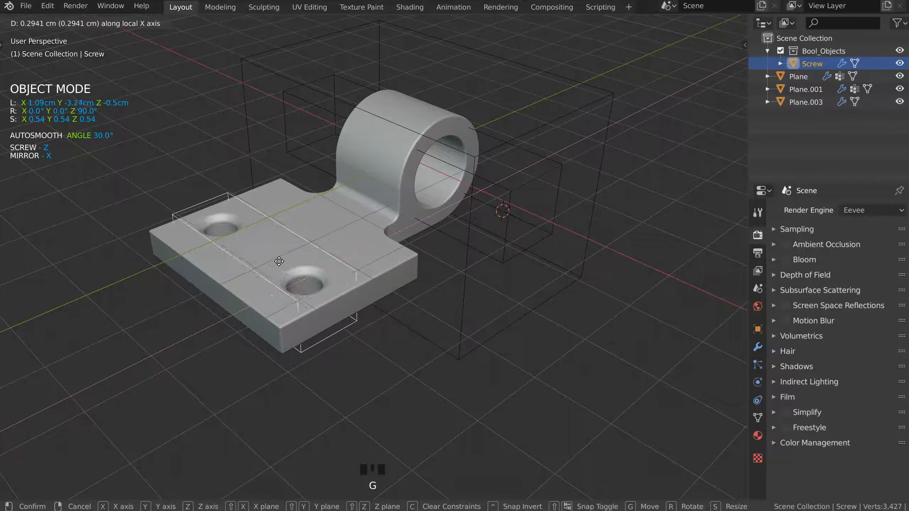
left_click(279, 265)
middle_click_drag(279, 265, 312, 260)
key("g")
key("y")
left_click(353, 258)
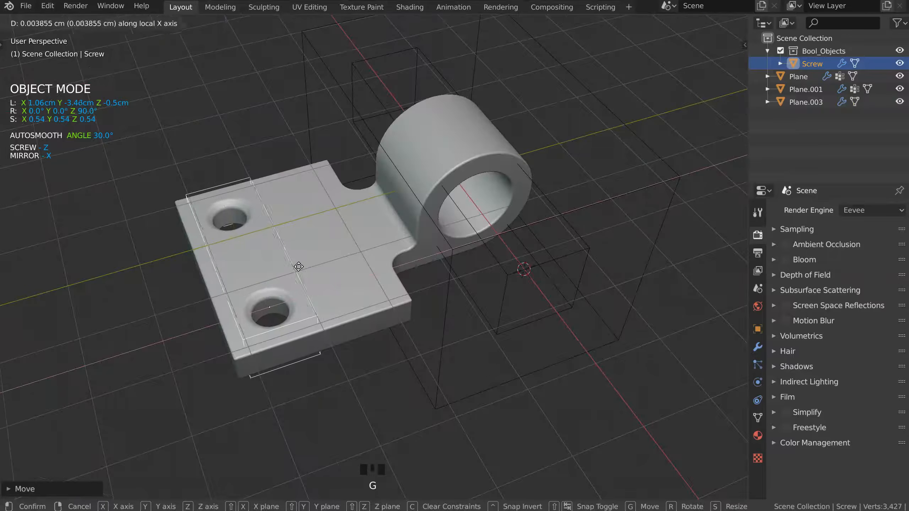
left_click(300, 272)
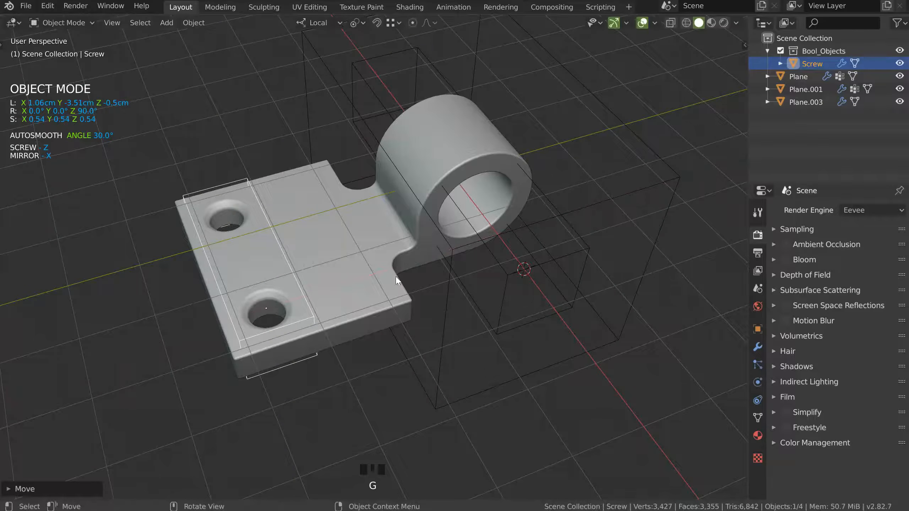
middle_click_drag(337, 199, 292, 238)
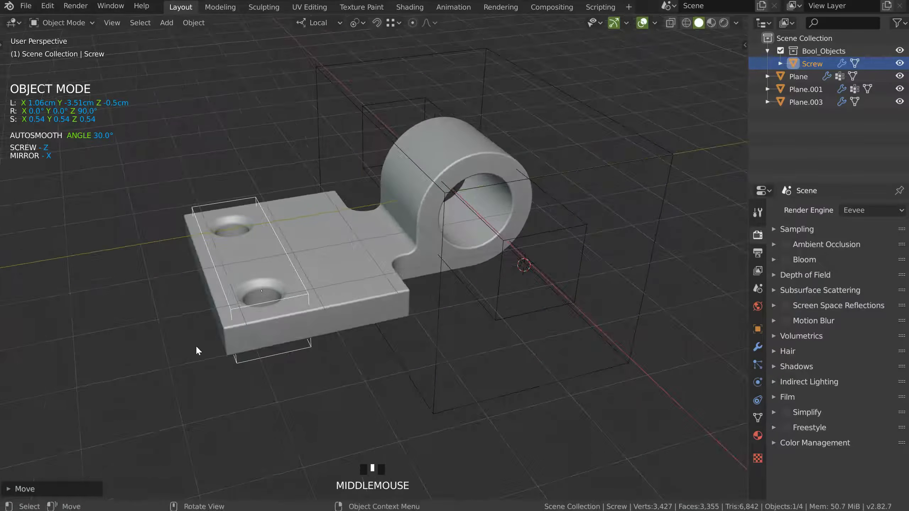
middle_click_drag(397, 255, 428, 223, "shift")
Step: Set the Screw modifier of the barrel's bore cutter to 49 steps for a smoother hole
left_click(418, 237)
left_click(439, 238)
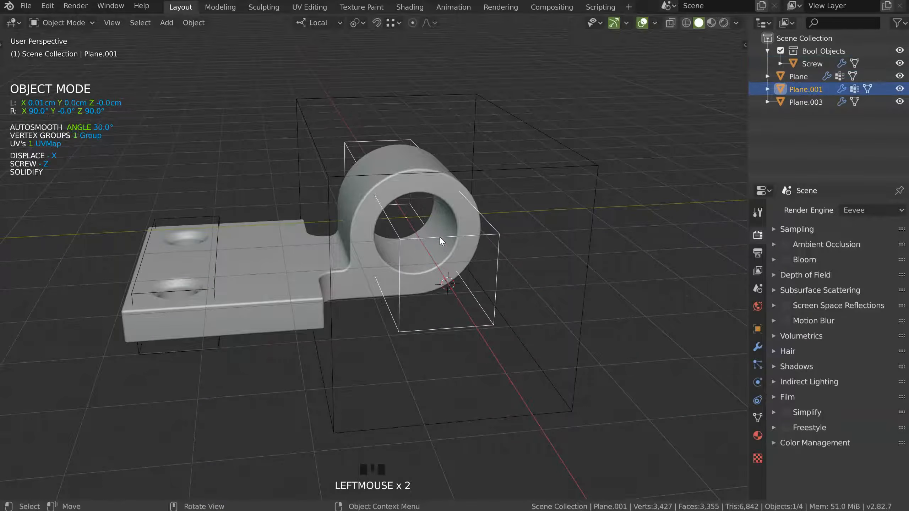
key("space")
left_click(376, 287)
key("s")
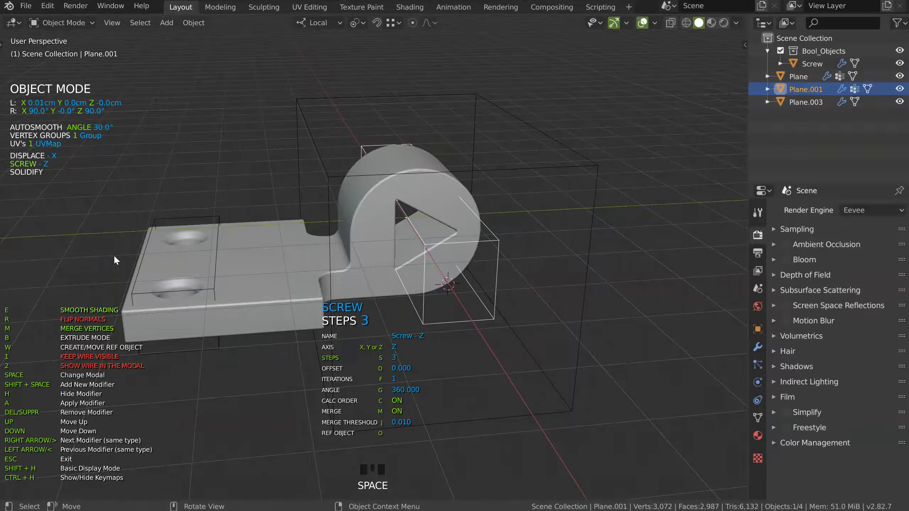
left_click(154, 254)
middle_click_drag(154, 253, 374, 246)
key("s")
left_click(364, 252)
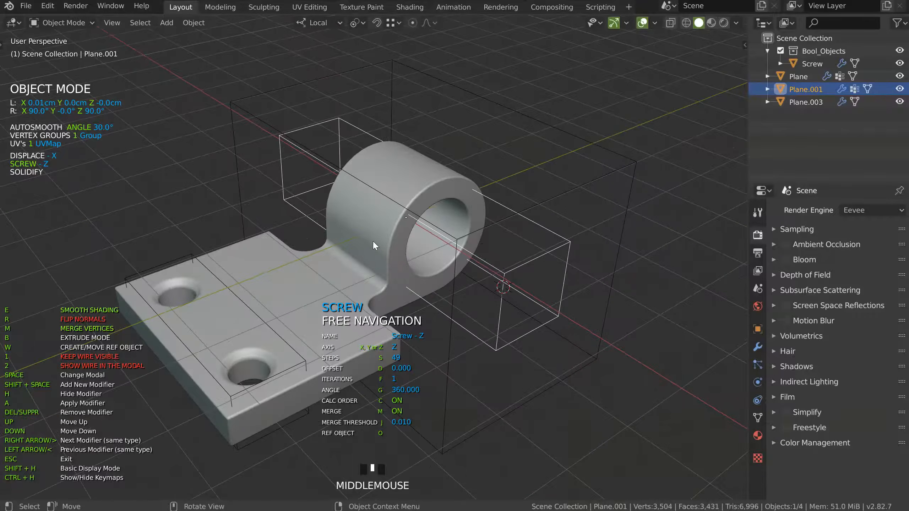
key("Escape")
middle_click_drag(367, 277, 405, 222, "shift")
middle_click_drag(384, 193, 380, 209, "shift")
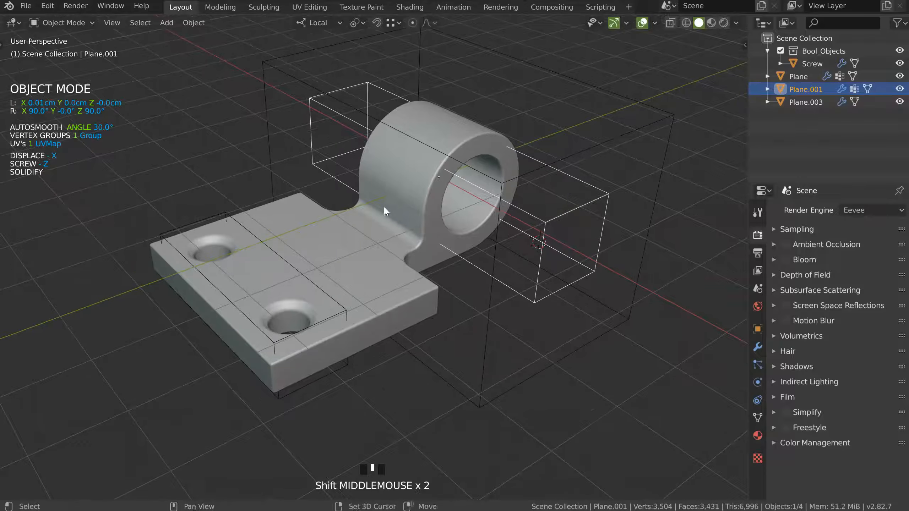
middle_click_drag(370, 299, 330, 251)
middle_click_drag(209, 206, 299, 203)
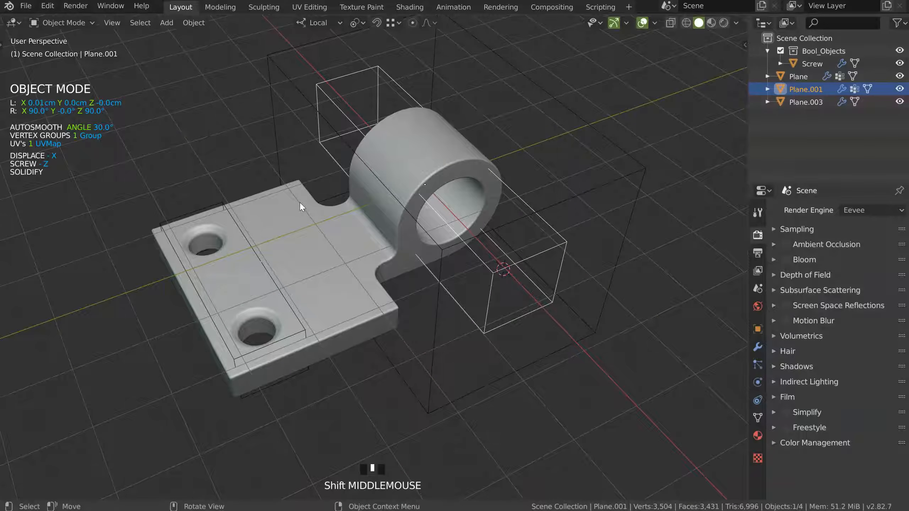
middle_click_drag(372, 227, 362, 242)
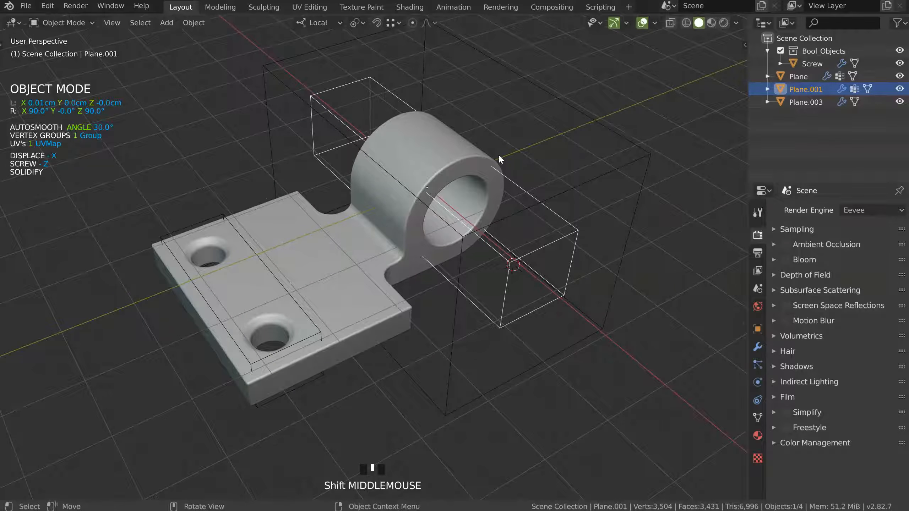
middle_click_drag(237, 334, 242, 324)
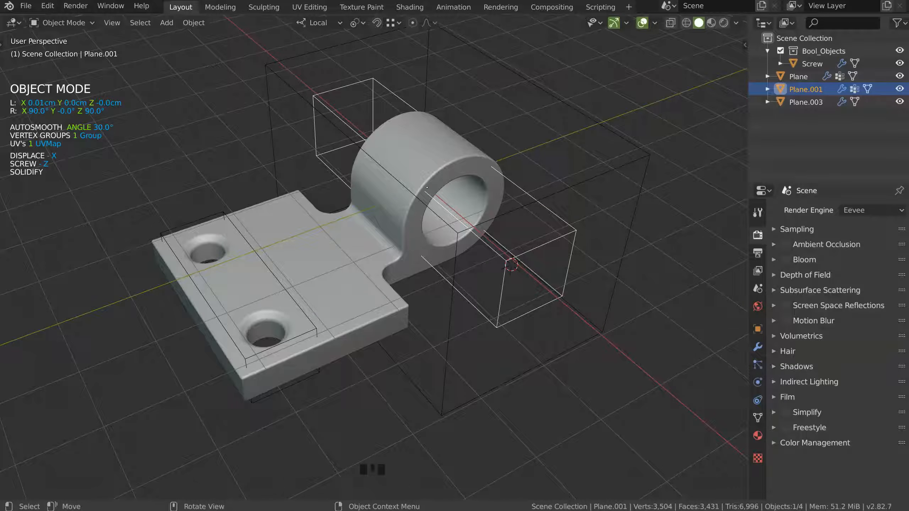
middle_click_drag(398, 231, 381, 243)
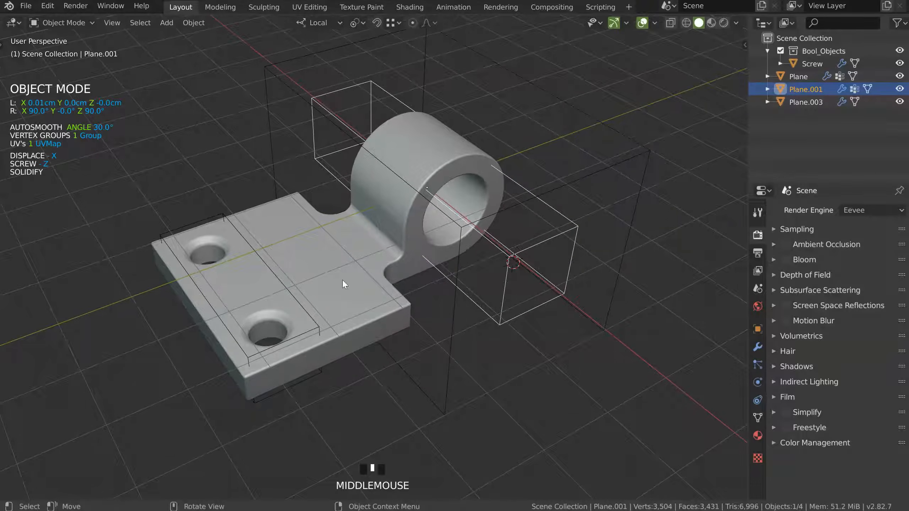
middle_click_drag(345, 281, 371, 259, "shift")
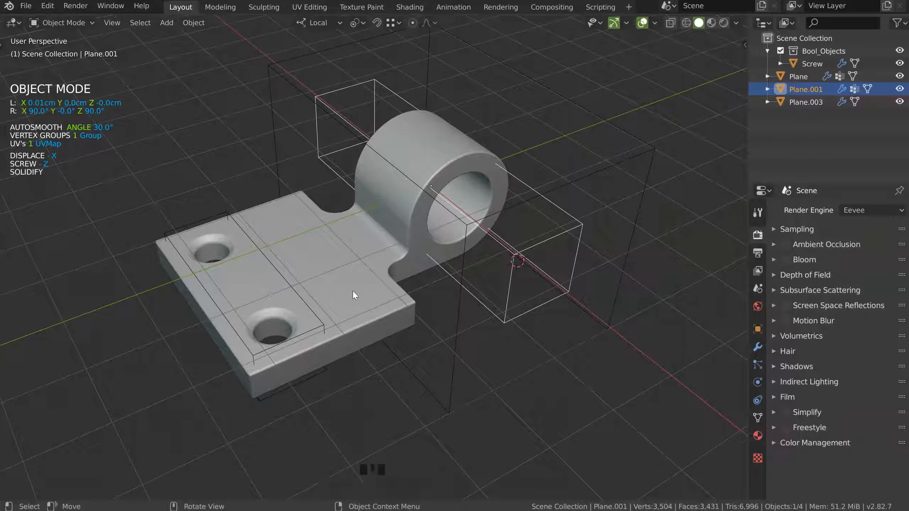
Step: Duplicate the bracket in place and apply all modifiers on the copy
left_click(323, 267)
middle_click_drag(323, 266, 351, 250)
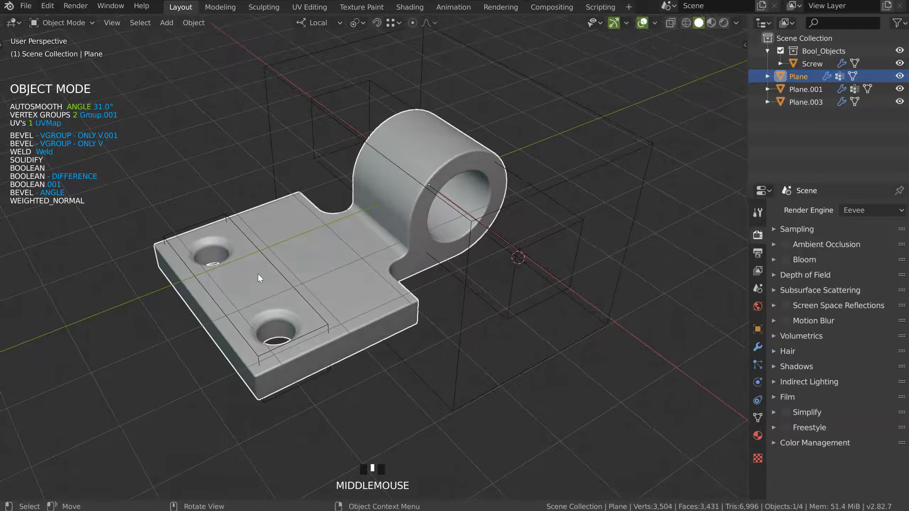
key("shift+d")
right_click(359, 244)
key("q")
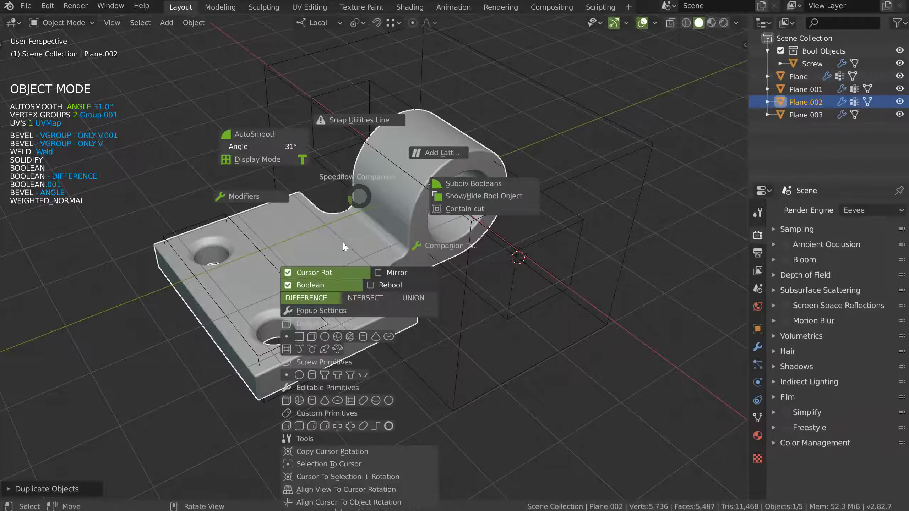
key("shift+q")
Step: Move the applied bracket copy along X to about X -6.08 cm, clear of the original and its cutters
middle_click_drag(355, 189, 416, 220, "ctrl")
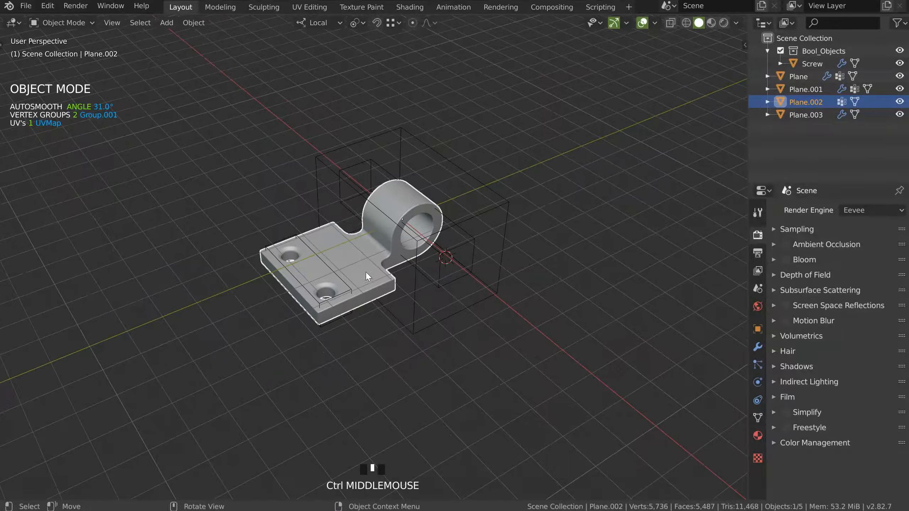
key("g")
key("x")
left_click(251, 190)
middle_click_drag(240, 189, 366, 228, "shift")
middle_click_drag(380, 264, 347, 254, "ctrl")
key("Tab")
key("Tab")
middle_click_drag(372, 173, 338, 232, "shift")
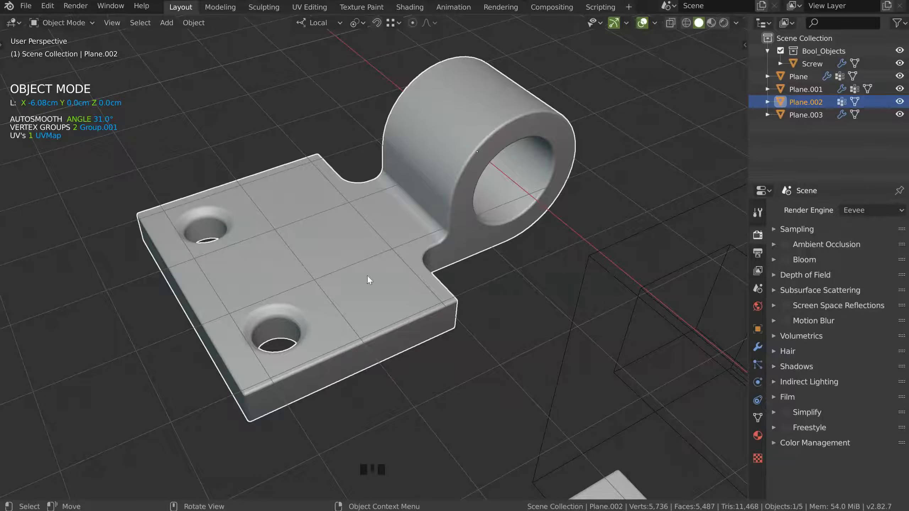
Step: Duplicate the applied bracket along global X, placing the second copy at about X -12.11 cm
middle_click_drag(369, 279, 340, 77)
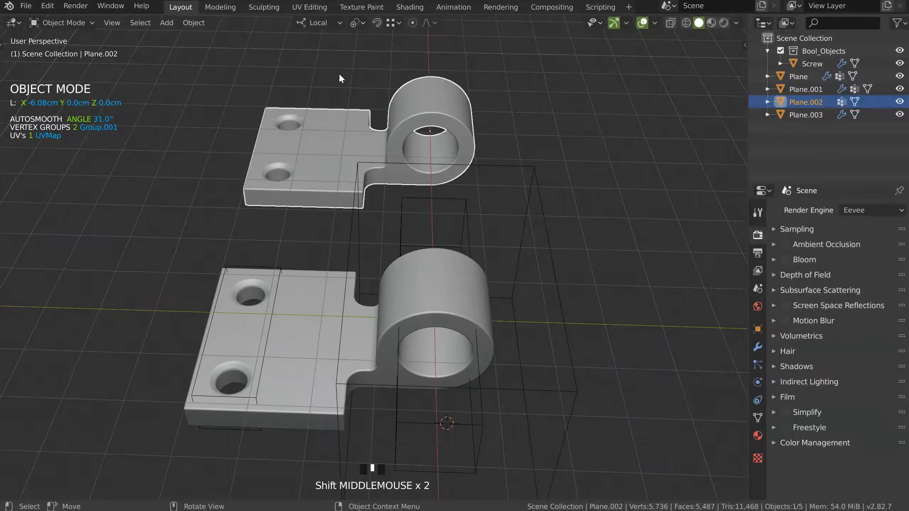
middle_click_drag(339, 169, 461, 280)
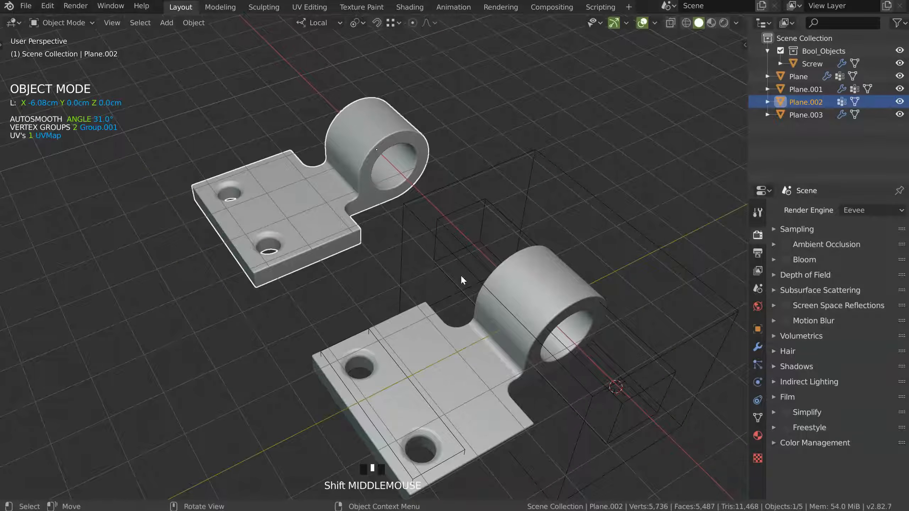
middle_click_drag(364, 214, 415, 275)
key("shift+d")
key("x")
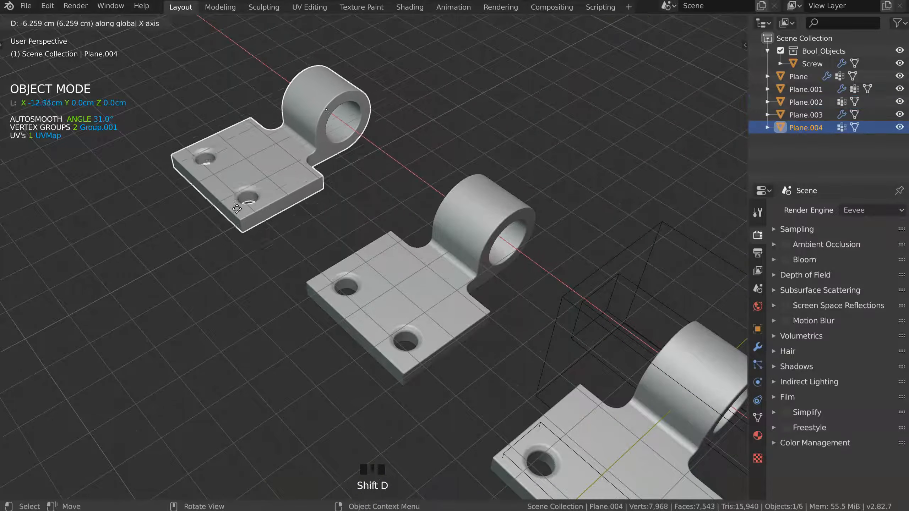
left_click(236, 208)
middle_click_drag(190, 200, 341, 224, "shift")
Step: Add a Triangulate modifier to the second bracket copy, checking its topology with the wireframe overlay and then hiding the overlay
key("shift+apostrophe")
left_click(318, 218)
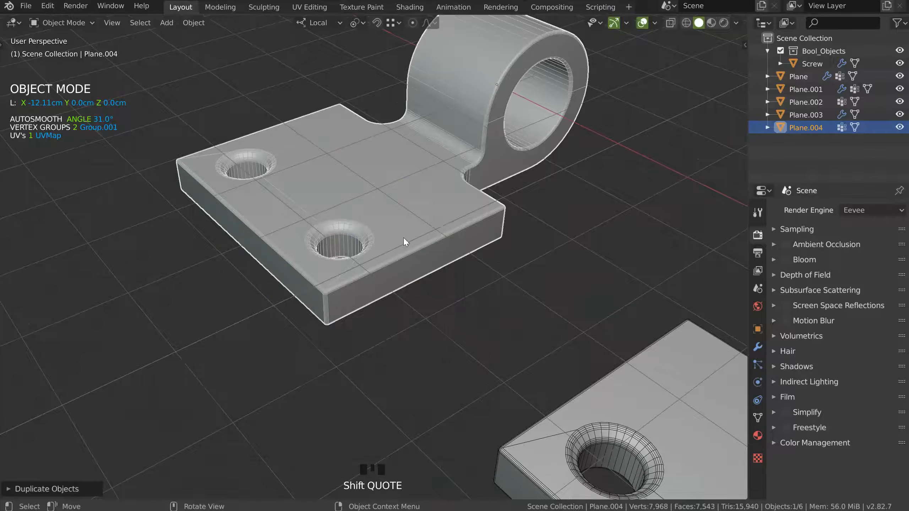
key("space")
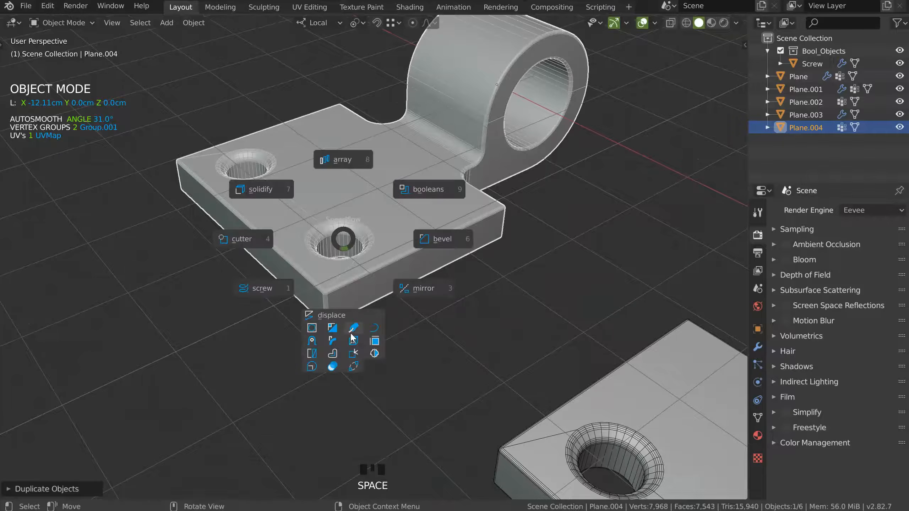
left_click(312, 353)
left_click(311, 351)
mouse_move(340, 325)
middle_mouse_down()
mouse_move(446, 224)
mouse_move(424, 230)
mouse_move(449, 199)
mouse_move(430, 134)
mouse_move(418, 134)
middle_mouse_up()
key("shift+apostrophe")
left_click(386, 237)
middle_click_drag(449, 79, 335, 267)
Step: Apply the Triangulate modifier on the second bracket copy and show the wireframe overlay
key("shift+q")
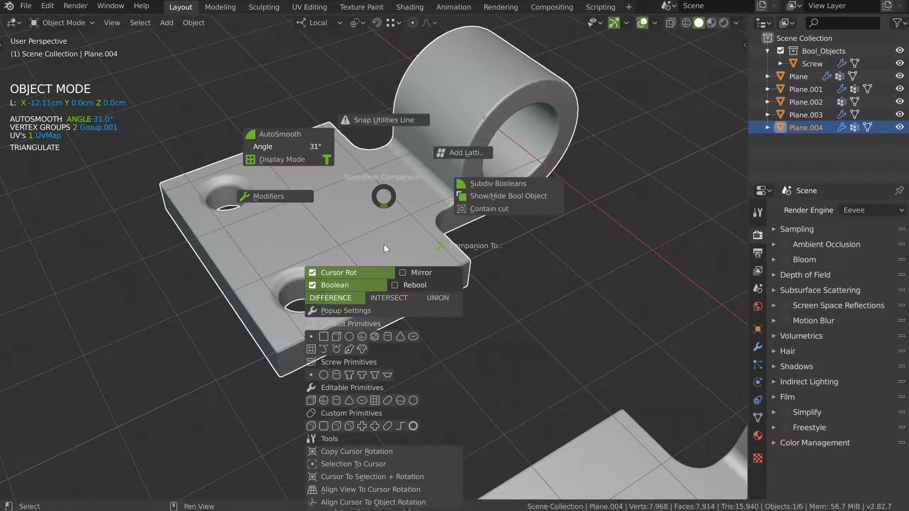
left_click(267, 200)
middle_click_drag(386, 228, 449, 196)
key("shift+apostrophe")
left_click(439, 230)
middle_click_drag(450, 195, 447, 222)
Step: Unwrap the whole triangulated mesh using Smart UV Project with angle limit 66 and island margin 0
key("Tab")
key("a")
middle_click_drag(517, 113, 405, 198)
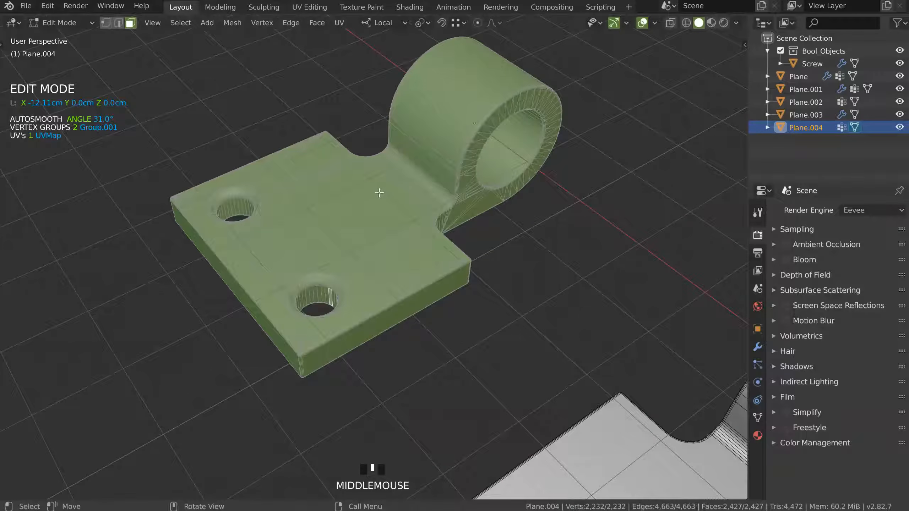
right_click(379, 192)
key("Escape")
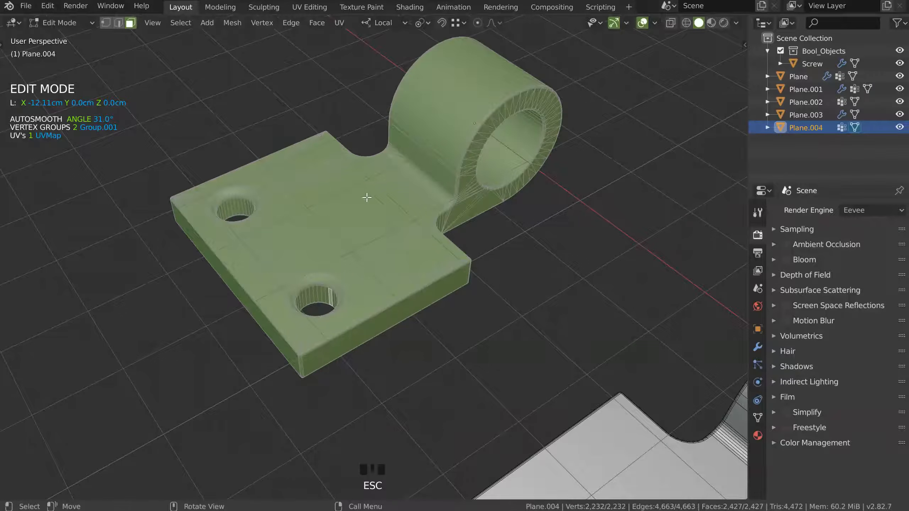
key("u")
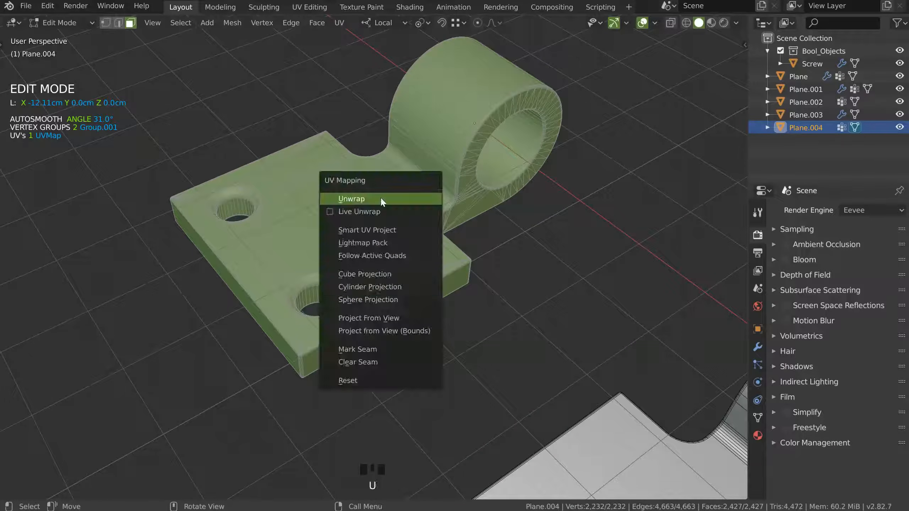
left_click(369, 231)
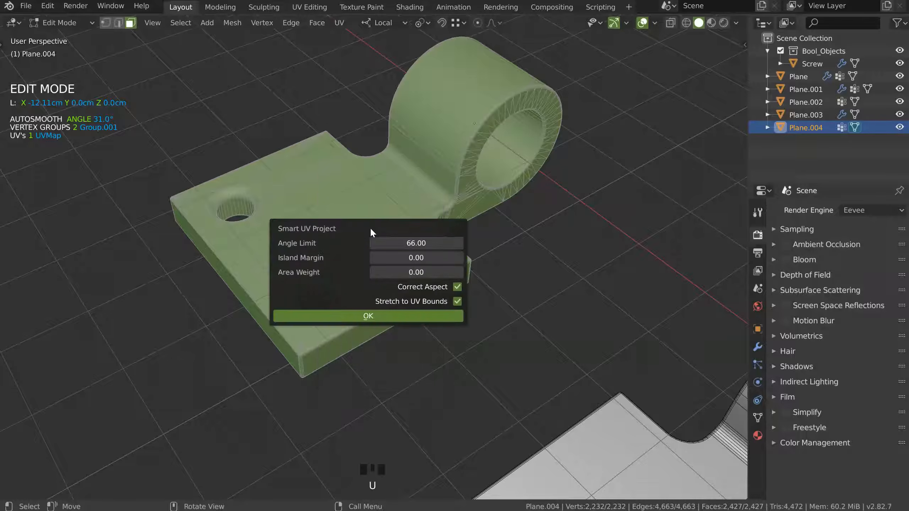
left_click(370, 316)
key("Tab")
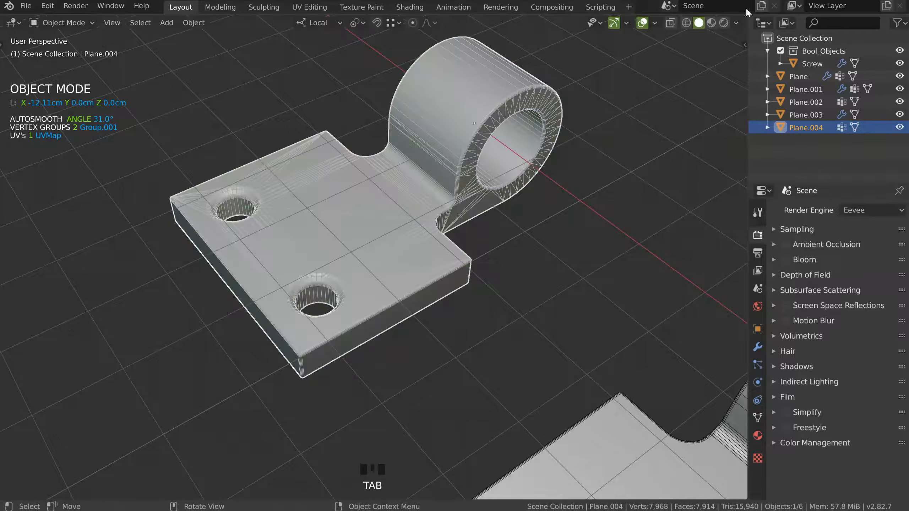
Step: Split the 3D viewport, make the new area a UV Editor, and display the triangulated bracket's UV layout in Edit Mode
left_click_drag(746, 18, 381, 25)
left_click(397, 23)
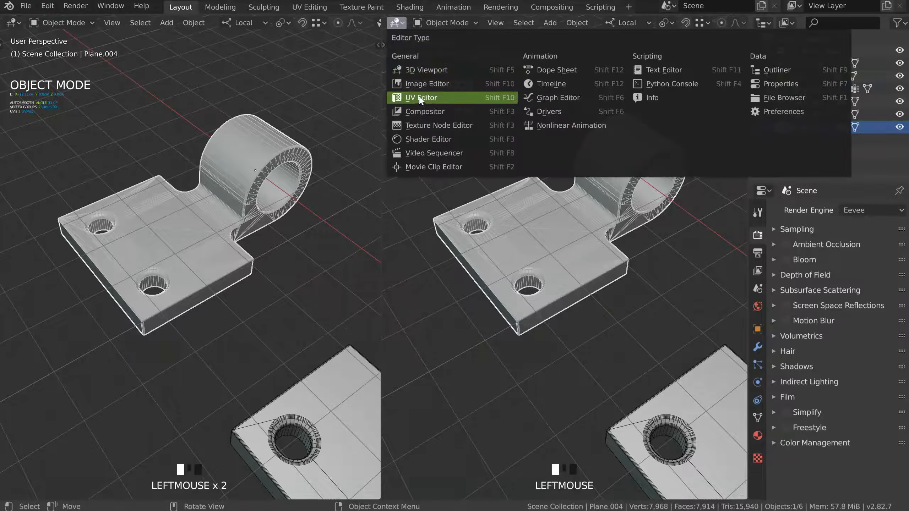
left_click(421, 97)
key("Tab")
middle_click_drag(608, 383, 611, 367, "ctrl")
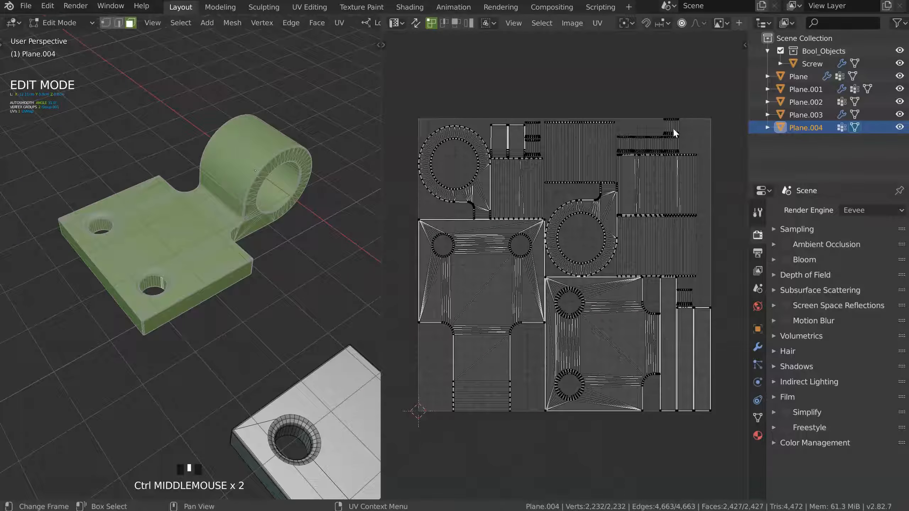
Step: Return to Object Mode and compare the original bracket with the triangulated, unwrapped copy
key("Tab")
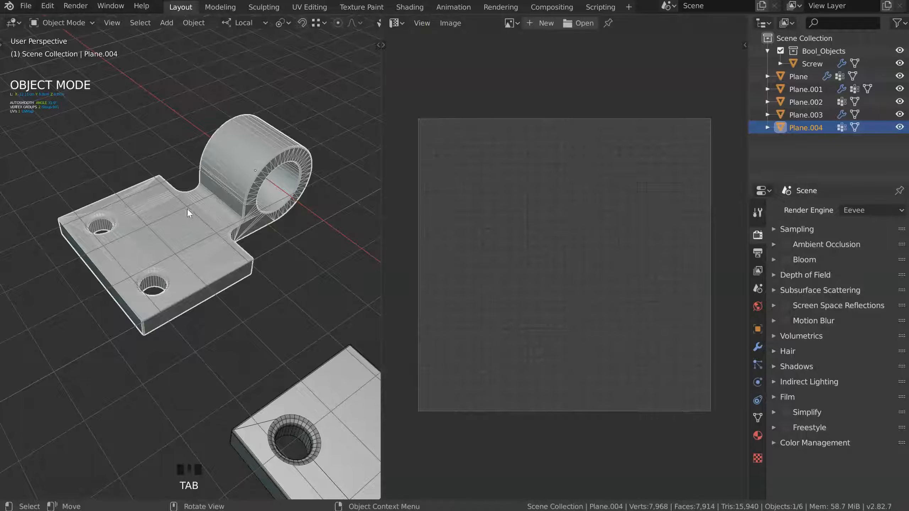
middle_click_drag(189, 213, 118, 165)
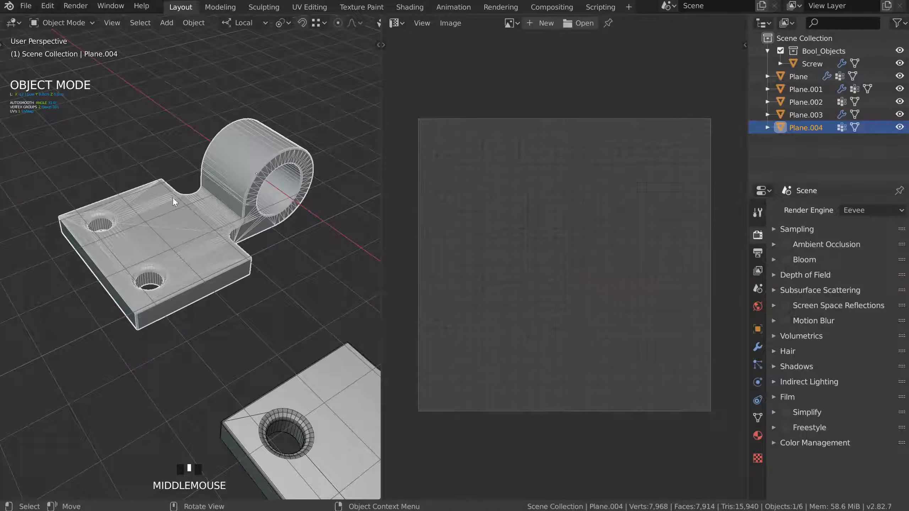
middle_click_drag(249, 199, 182, 243)
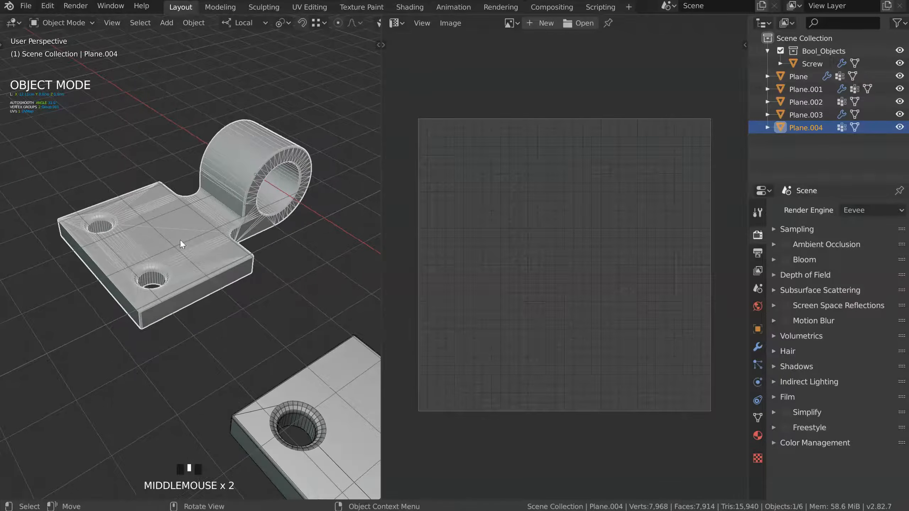
middle_click_drag(288, 144, 270, 233, "ctrl")
middle_click_drag(270, 233, 199, 172, "shift")
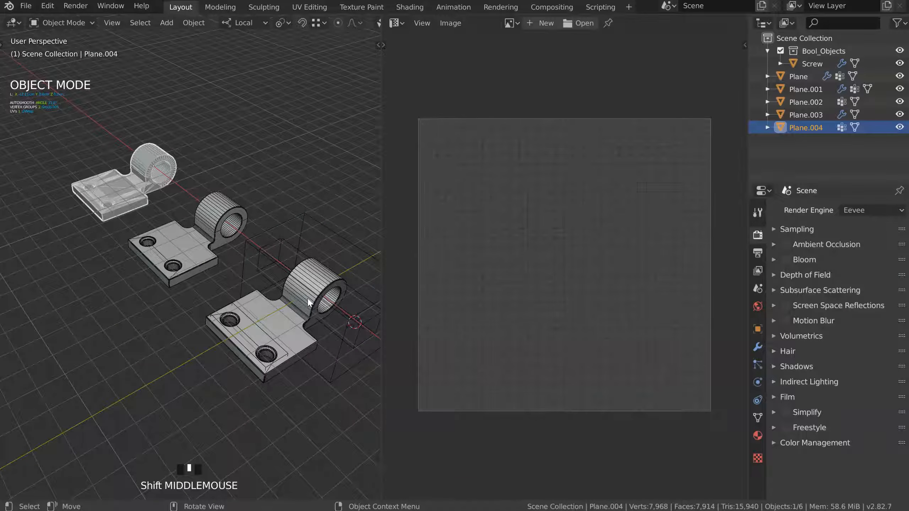
left_click(305, 313)
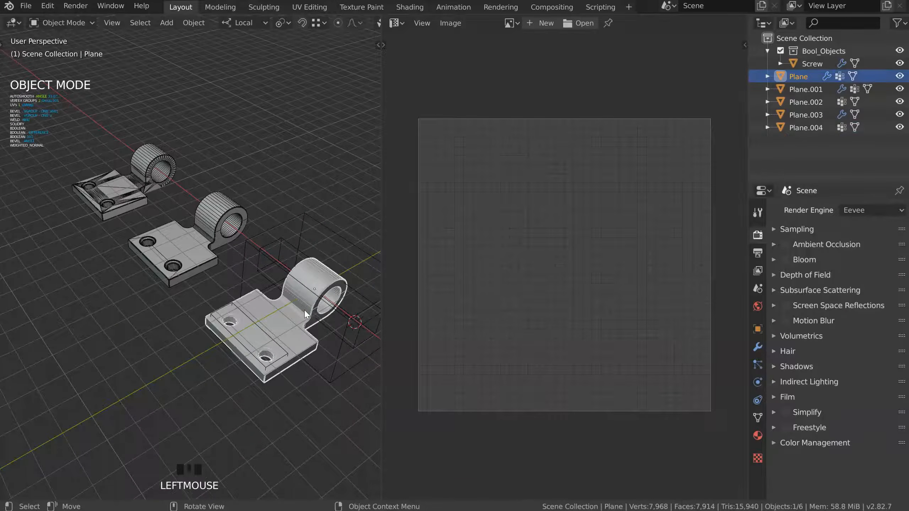
left_click(82, 189)
middle_click_drag(246, 93, 239, 205, "shift")
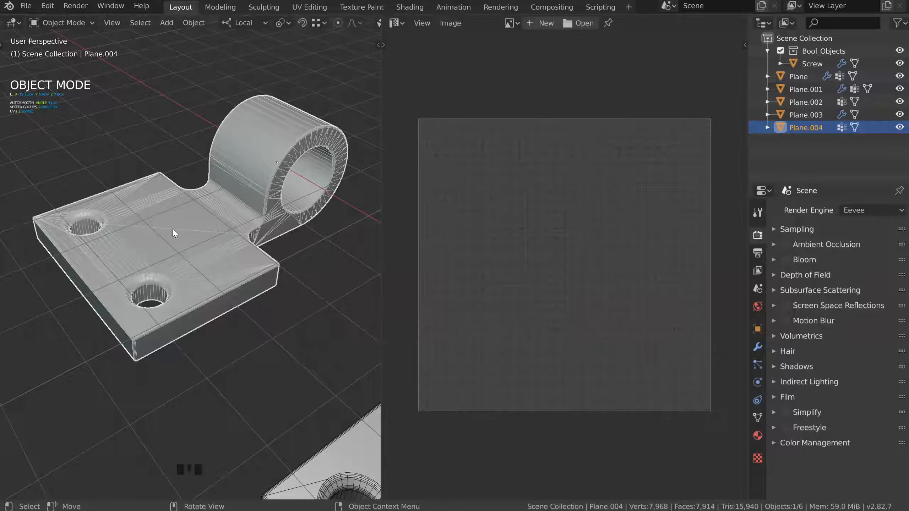
middle_click_drag(111, 215, 415, 89)
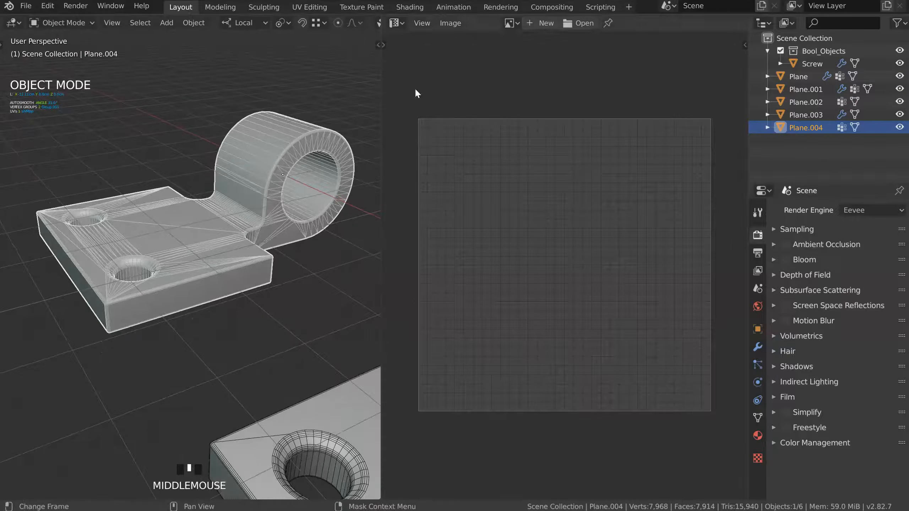
Step: Inspect the bracket shading with the viewport overlays hidden, select the original bracket, and restore the overlays
middle_click_drag(324, 23, 317, 20)
left_click(331, 23)
middle_click_drag(259, 233, 276, 223)
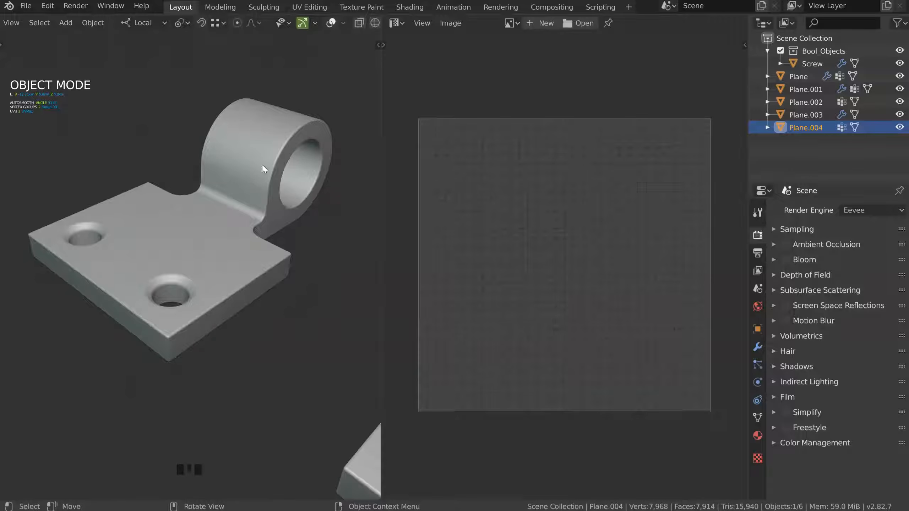
middle_click_drag(248, 228, 205, 263)
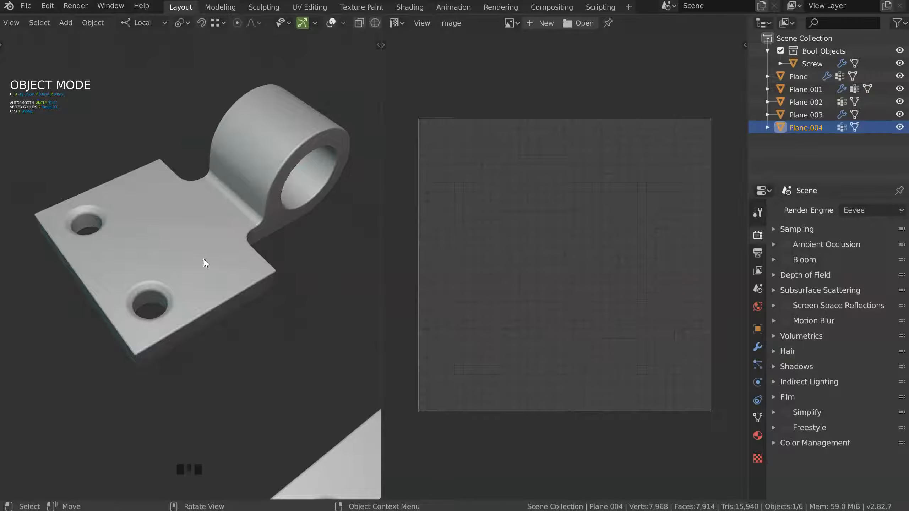
middle_click_drag(322, 140, 320, 218, "ctrl")
middle_click_drag(320, 218, 283, 153, "shift")
left_click(258, 225)
middle_click_drag(258, 225, 186, 248, "ctrl")
left_click(330, 23)
Step: Add a Triangulate modifier to the original non-destructive bracket
middle_click_drag(253, 224, 215, 198)
middle_click_drag(214, 197, 217, 227, "shift")
key("space")
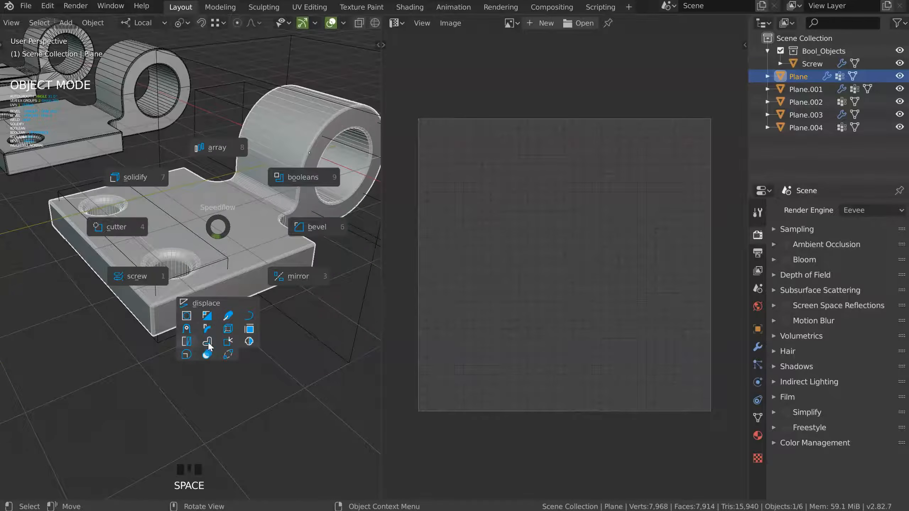
left_click(188, 342)
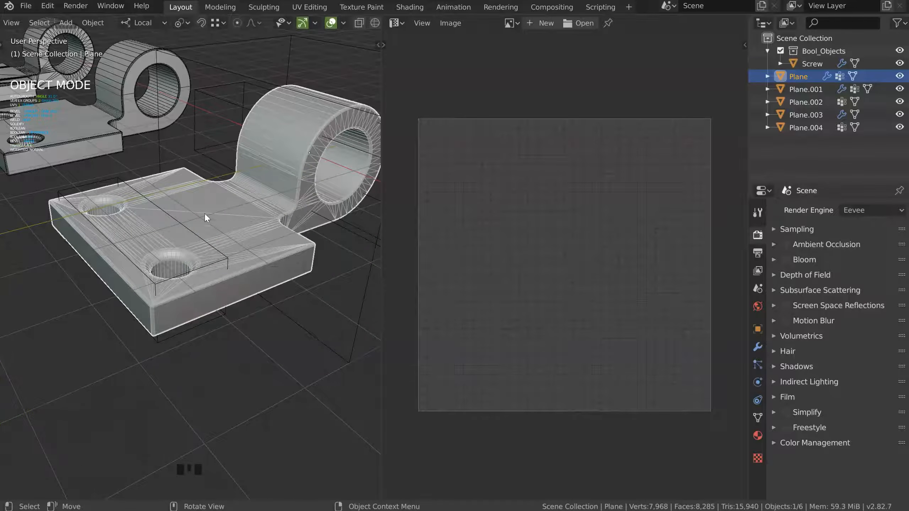
Step: Move the large Boolean cutter around the original bracket's barrel about -0.31 cm along its local Y axis
middle_click_drag(249, 239, 325, 177)
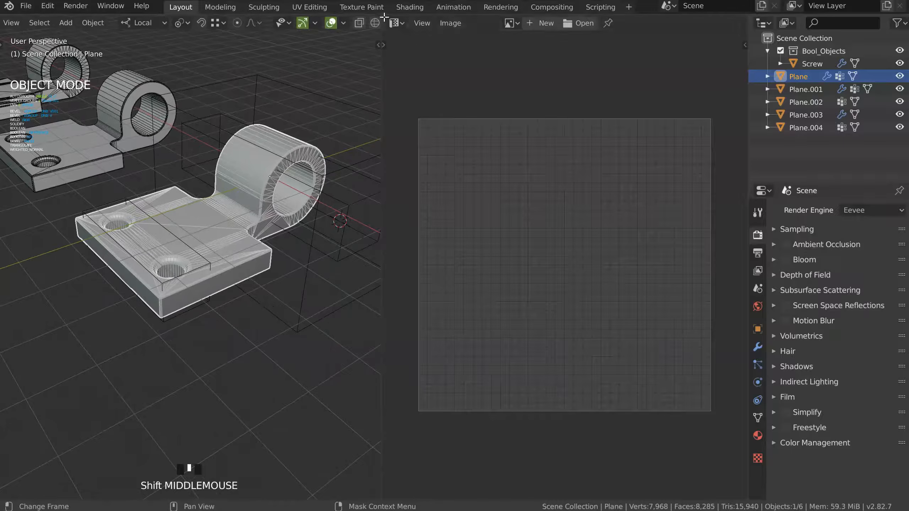
left_click(302, 290)
middle_click_drag(303, 289, 275, 93)
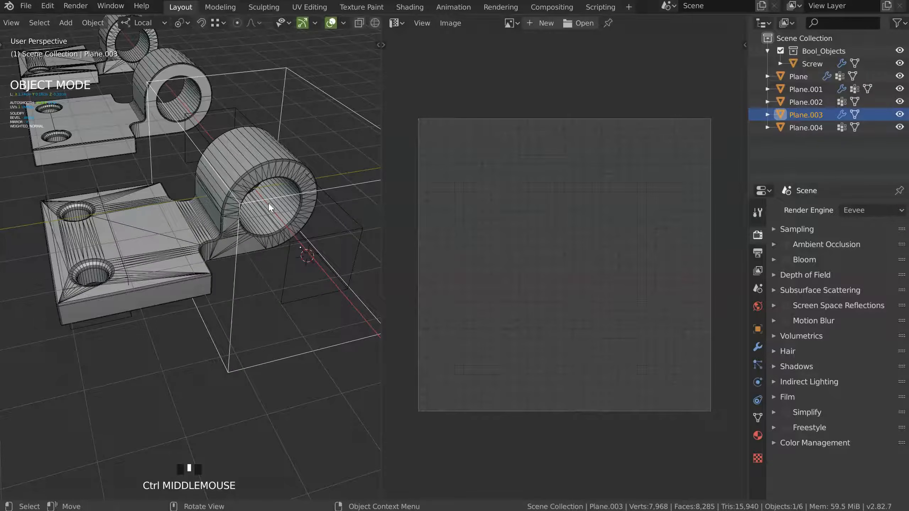
key("g")
key("y")
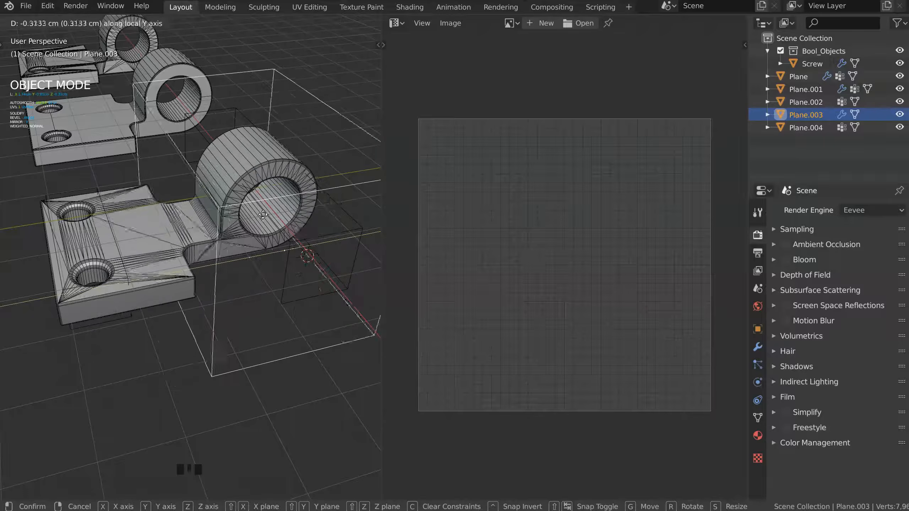
left_click(264, 214)
middle_click_drag(265, 215, 382, 19)
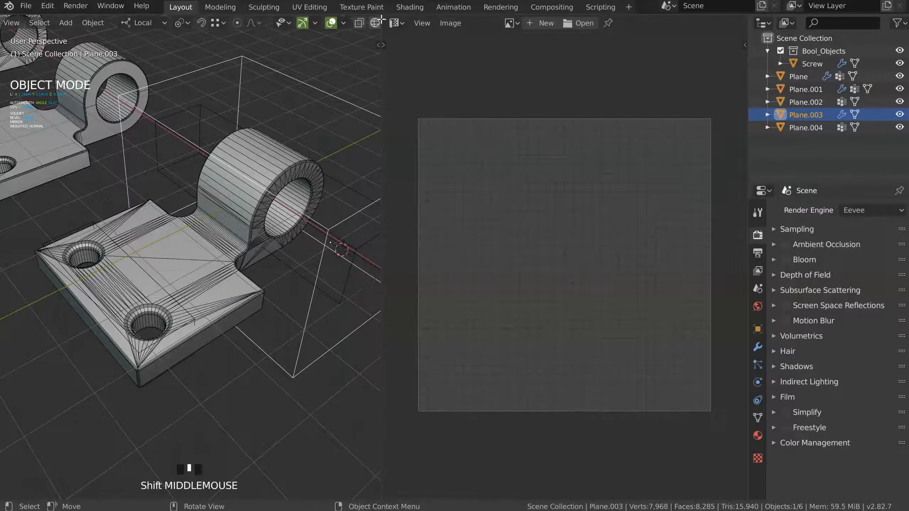
Step: Close the UV Editor area by joining it into the 3D viewport, and bring all three brackets into view
left_click_drag(379, 16, 416, 86)
middle_click_drag(416, 86, 458, 175, "shift")
middle_click_drag(340, 247, 396, 208, "ctrl")
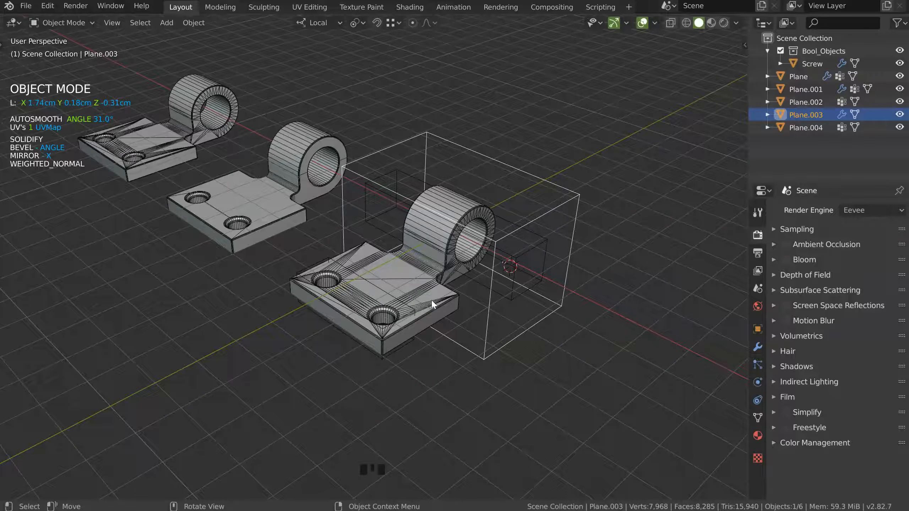
middle_click_drag(550, 206, 327, 236)
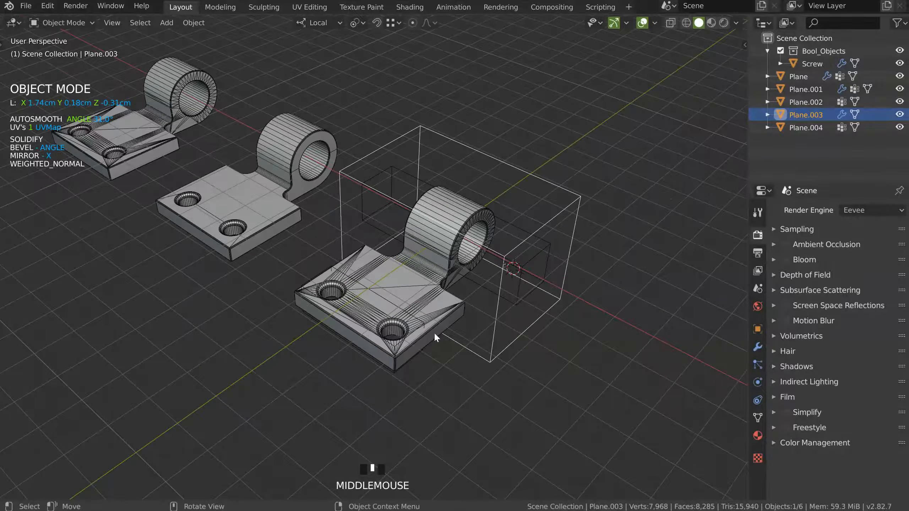
Step: Move the large Boolean cutter about -0.11 cm along its local X axis
left_click(427, 301)
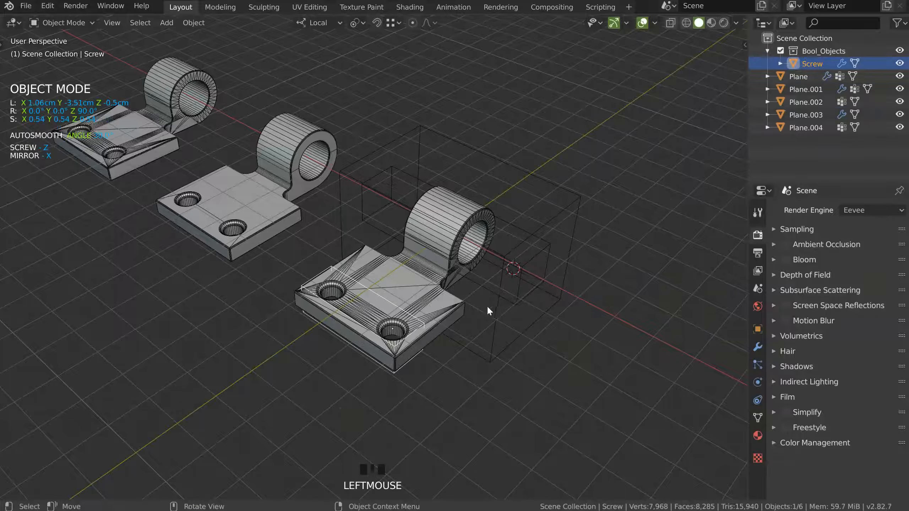
left_click(503, 312)
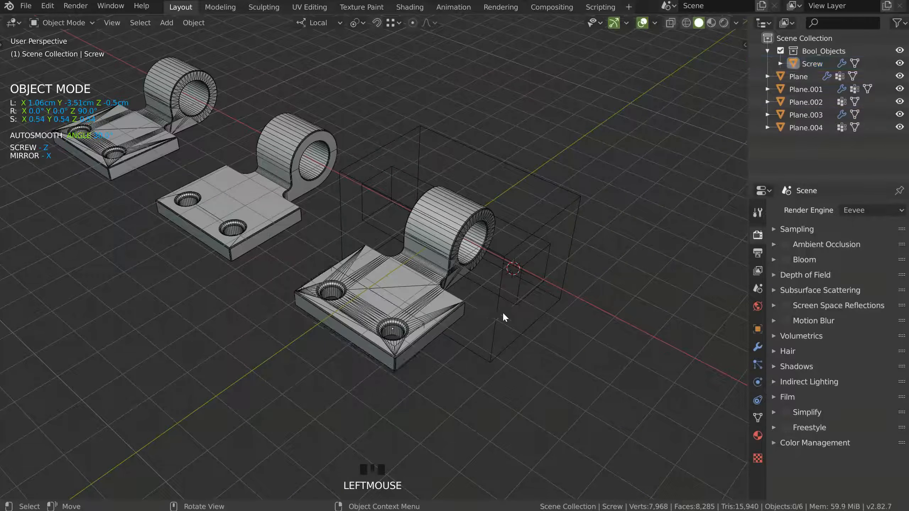
left_click(500, 312)
key("g")
key("x")
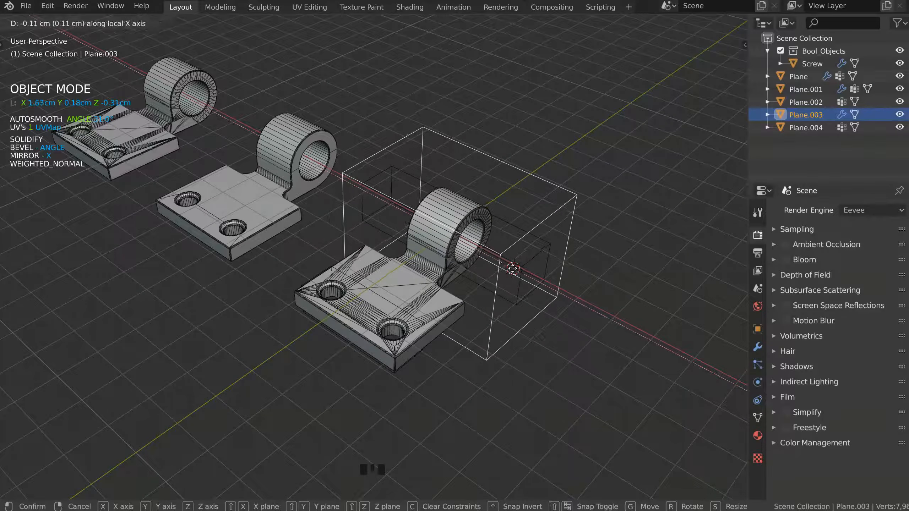
left_click(515, 269)
middle_click_drag(516, 269, 449, 237)
Step: Remove the Triangulate modifier from the original bracket and deselect it
left_click(396, 294)
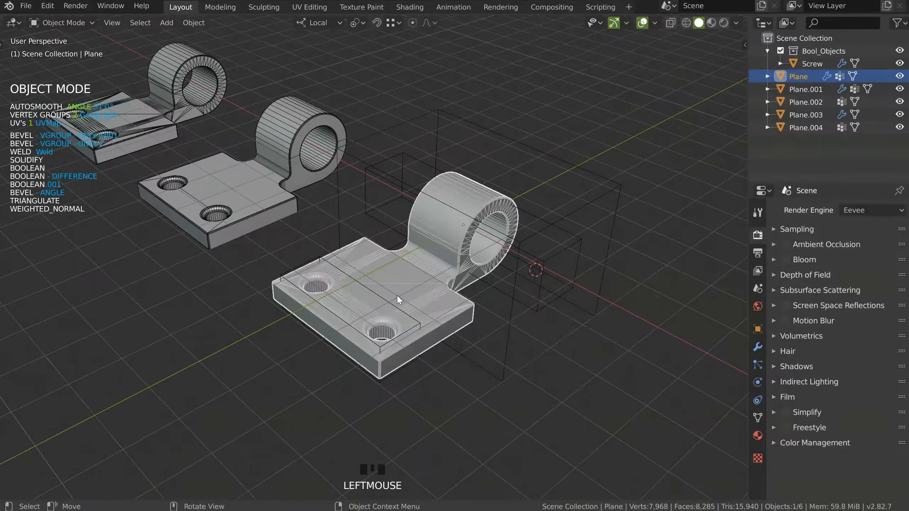
key("space")
left_click(367, 405)
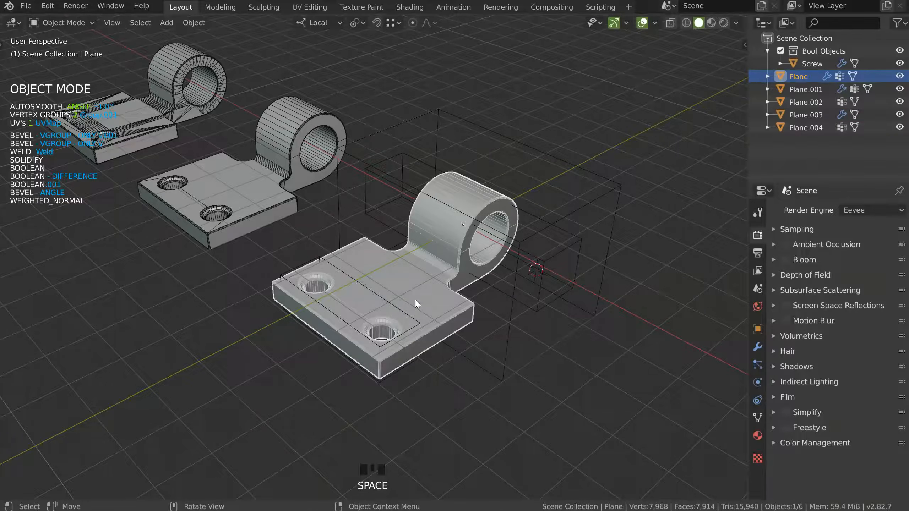
middle_click_drag(415, 304, 423, 311, "shift")
left_click(318, 217)
middle_click_drag(318, 218, 352, 192, "shift")
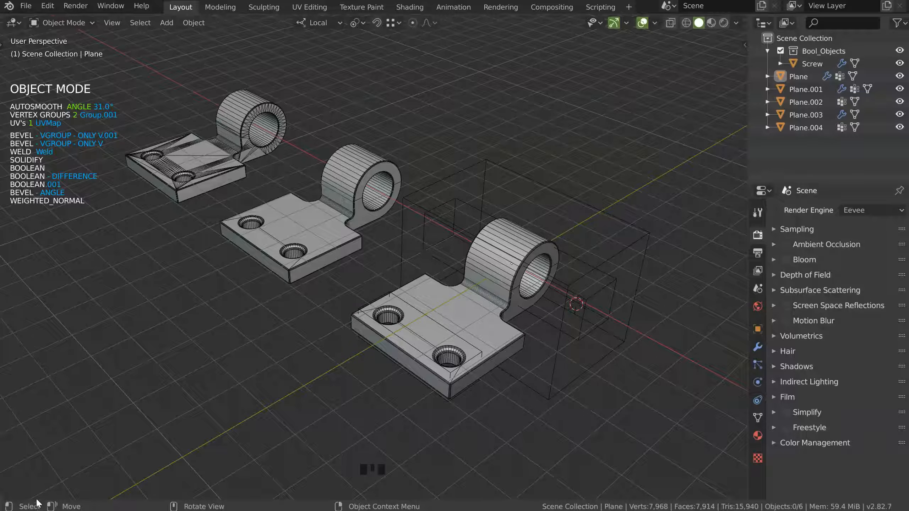
Step: Set the original bracket's vertex-only bevel for vertex group Group.001 to 12 segments, cancelling a trial width change
middle_click_drag(199, 369, 409, 278)
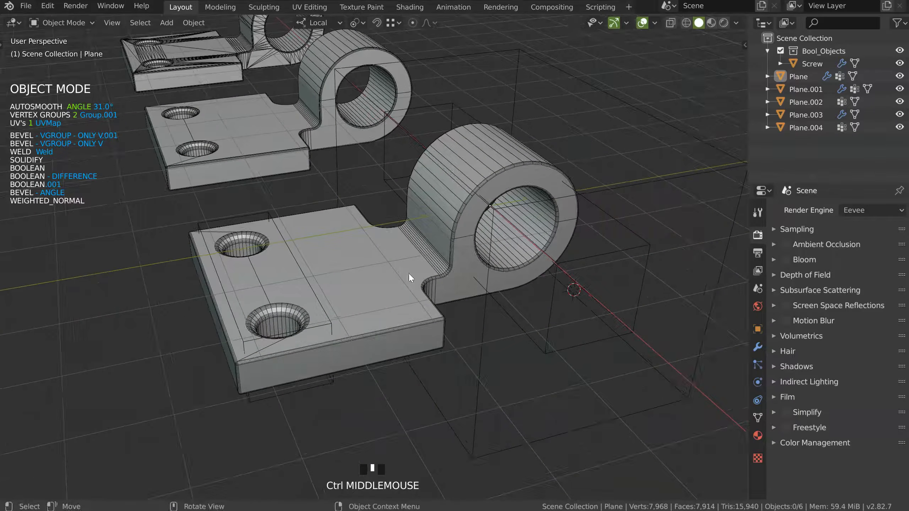
left_click(374, 238)
middle_click_drag(373, 239, 360, 267, "ctrl")
key("space")
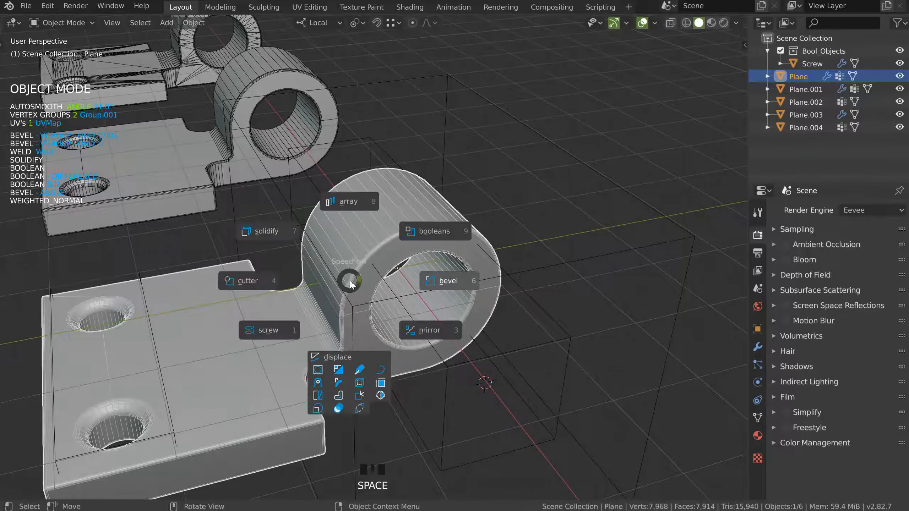
left_click(449, 283)
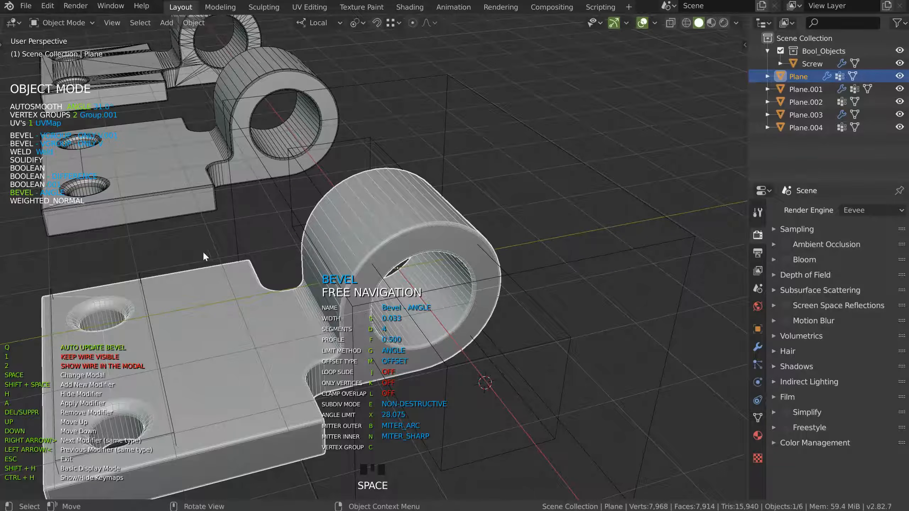
key("Right")
middle_click_drag(439, 218, 373, 254, "ctrl")
middle_click_drag(373, 254, 392, 198, "shift")
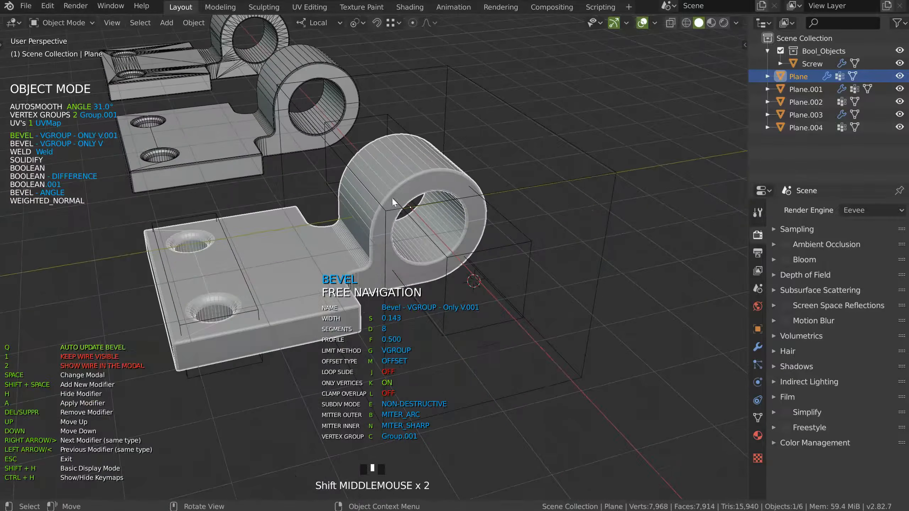
key("s")
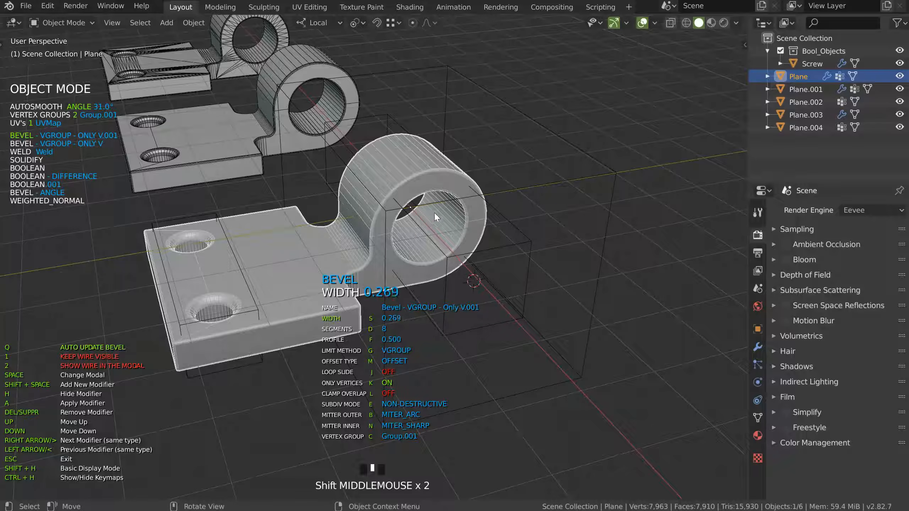
right_click(380, 235)
key("d")
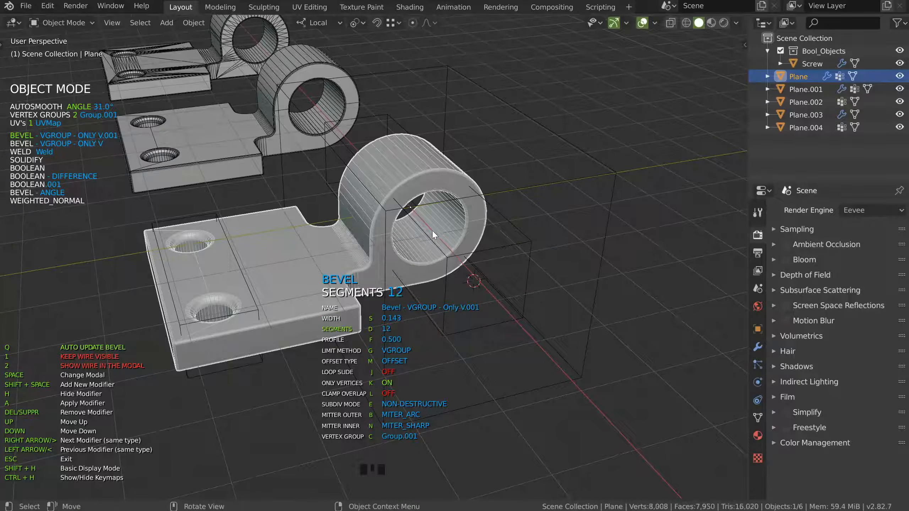
left_click(433, 231)
Step: Increase the segment count of the original bracket's vertex-only bevel for vertex group Group, which rounds the barrel
key("Right")
key("d")
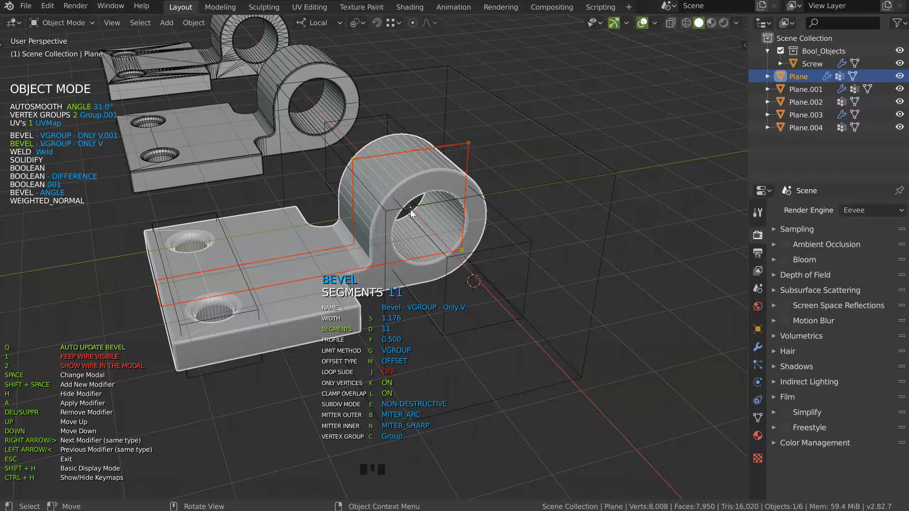
left_click(428, 228)
key("Right")
key("j")
middle_click_drag(371, 312, 385, 219, "ctrl")
Step: Set the Screw modifier steps of the cutter for the barrel's large hole to 78
left_click(600, 222)
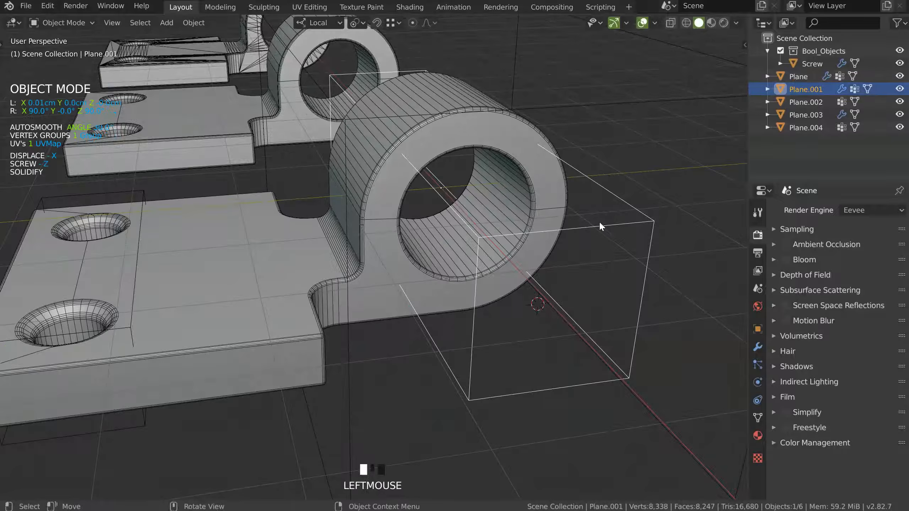
key("space")
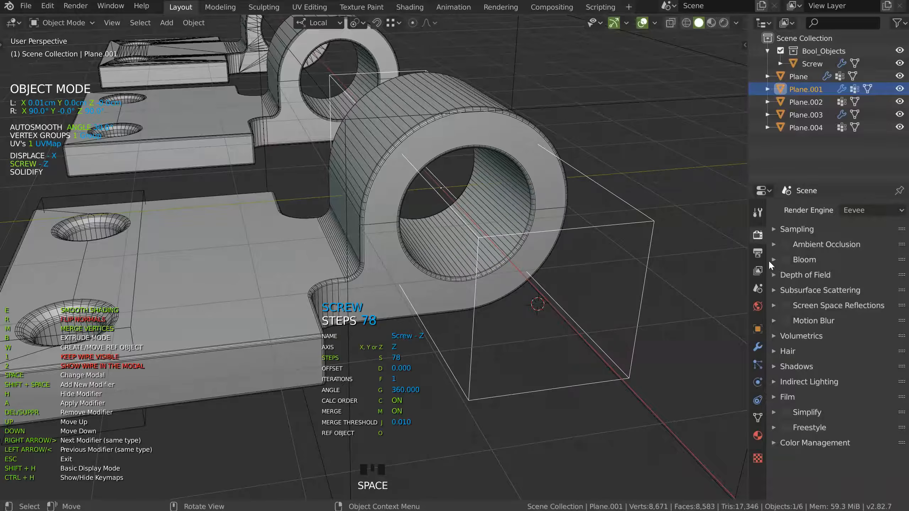
left_click(769, 262)
middle_click_drag(284, 280, 392, 223, "shift")
Step: Increase the Screw modifier steps of the cutter that makes the two countersunk holes in the plate
left_click(348, 264)
middle_click_drag(348, 264, 348, 269)
key("space")
left_click(263, 318)
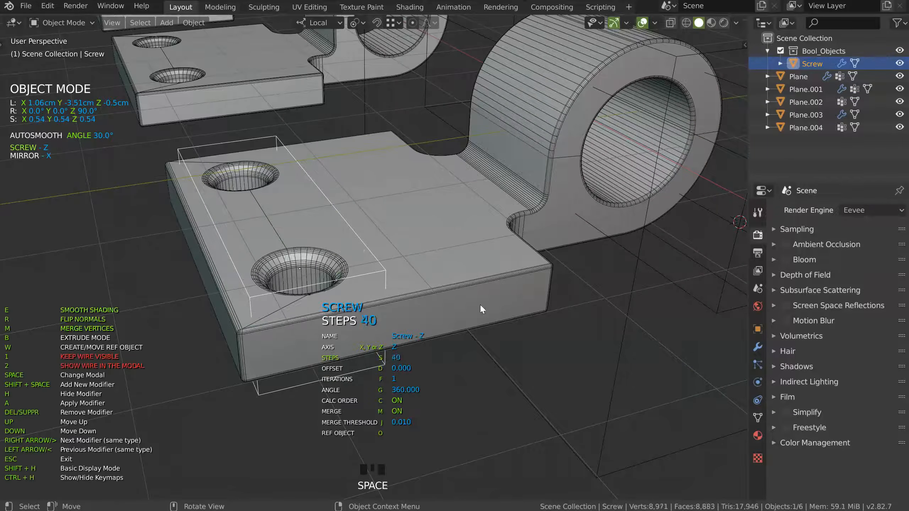
left_click(446, 219)
Step: Examine the refined bracket's smooth shading with the viewport overlays hidden, and show the overlays again
middle_click_drag(447, 219, 473, 215, "ctrl")
left_click(642, 23)
middle_click_drag(358, 215, 315, 233)
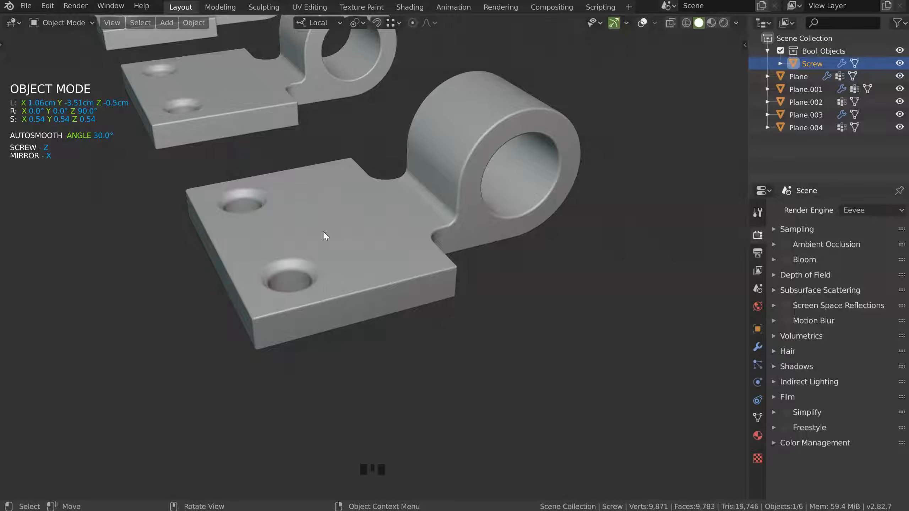
middle_click_drag(296, 187, 263, 260, "shift")
left_click(642, 23)
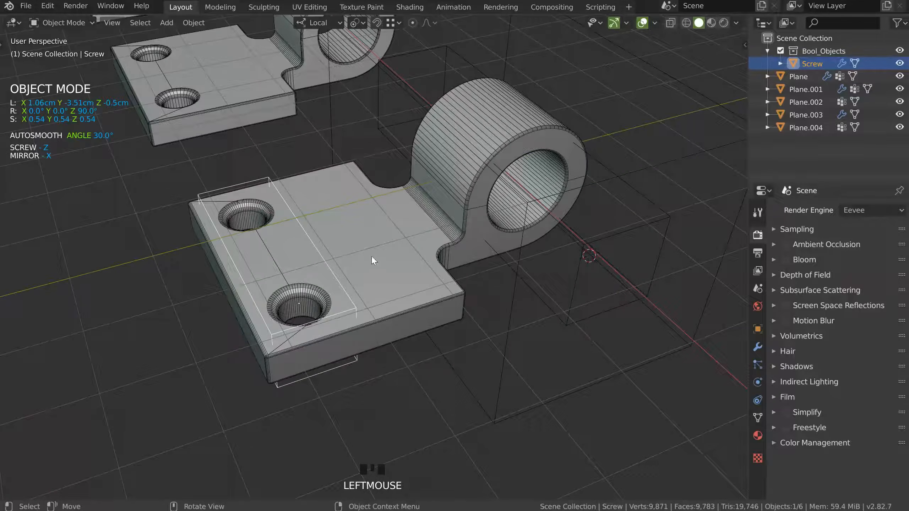
Step: Duplicate the editable original bracket in place and hide the copy
left_click(343, 194)
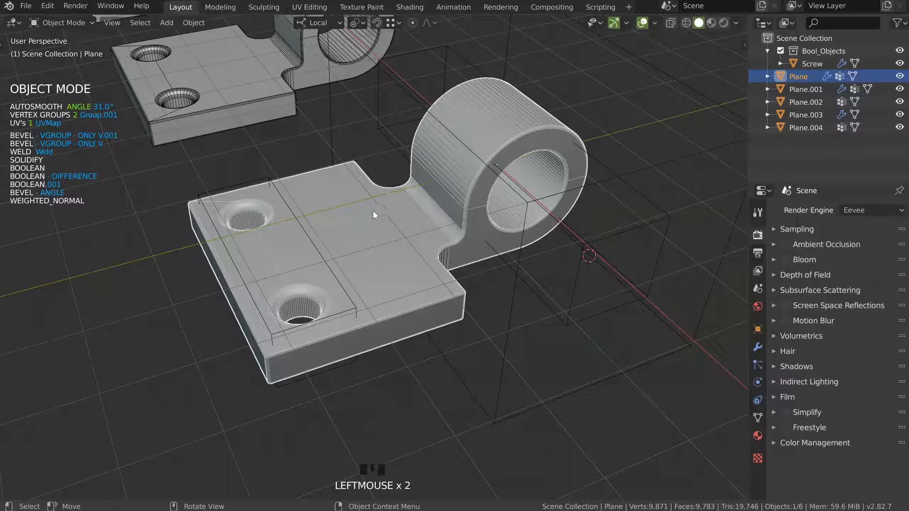
key("shift+d")
right_click(376, 221)
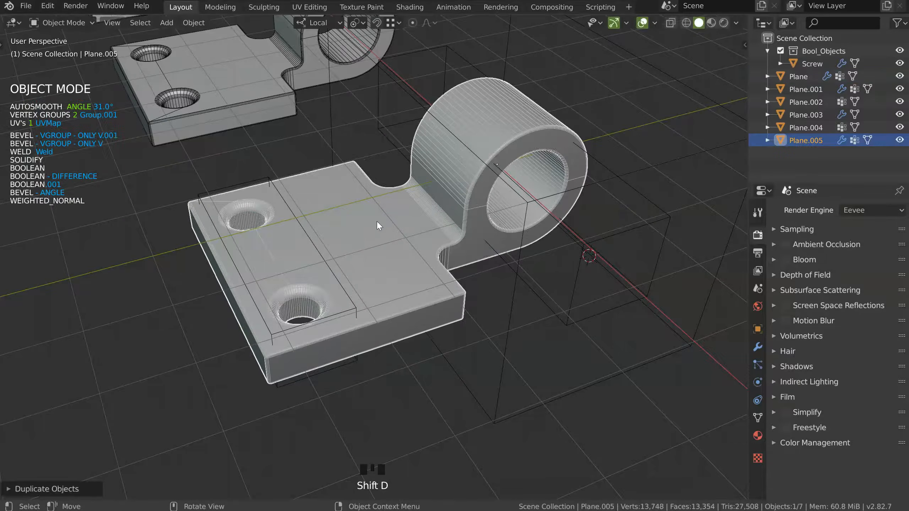
key("h")
Step: Set the Screw modifier steps of the cutter for the two countersunk plate holes to 14
left_click(348, 236)
left_click(355, 306)
middle_click_drag(354, 306, 371, 206, "ctrl")
key("space")
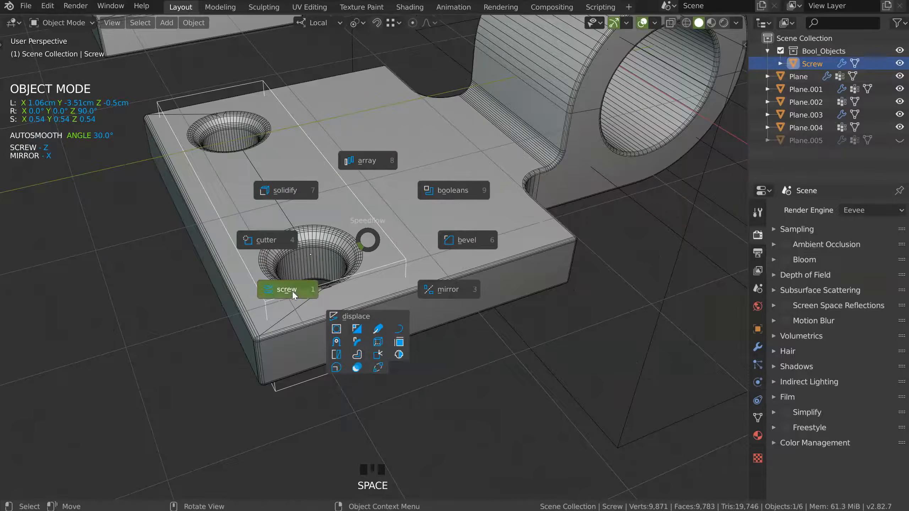
left_click(288, 290)
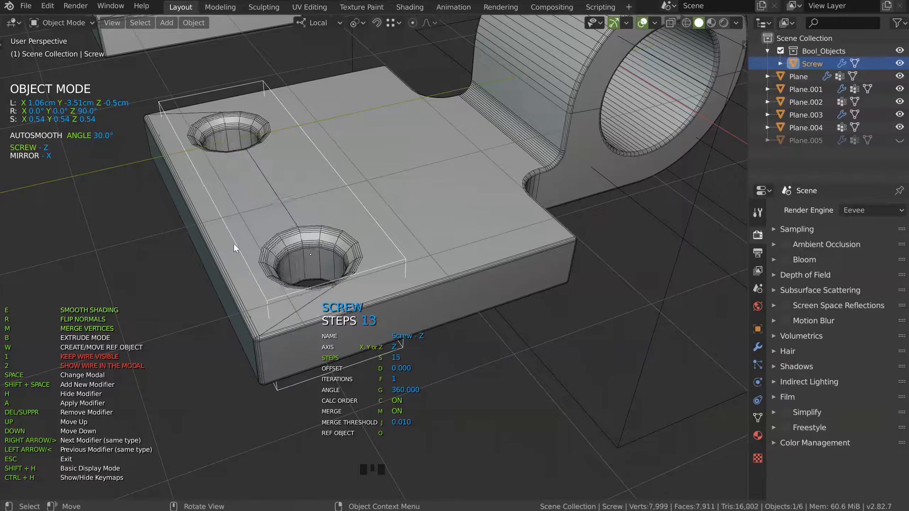
left_click(254, 244)
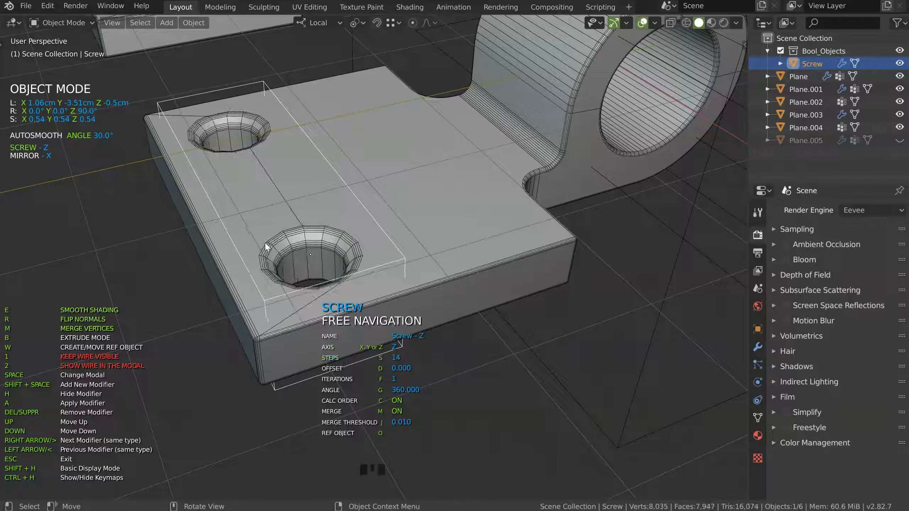
left_click(431, 276)
Step: Reduce the Screw modifier steps of the cutter for the barrel's large hole
middle_click_drag(533, 201, 276, 342, "shift")
left_click(598, 222)
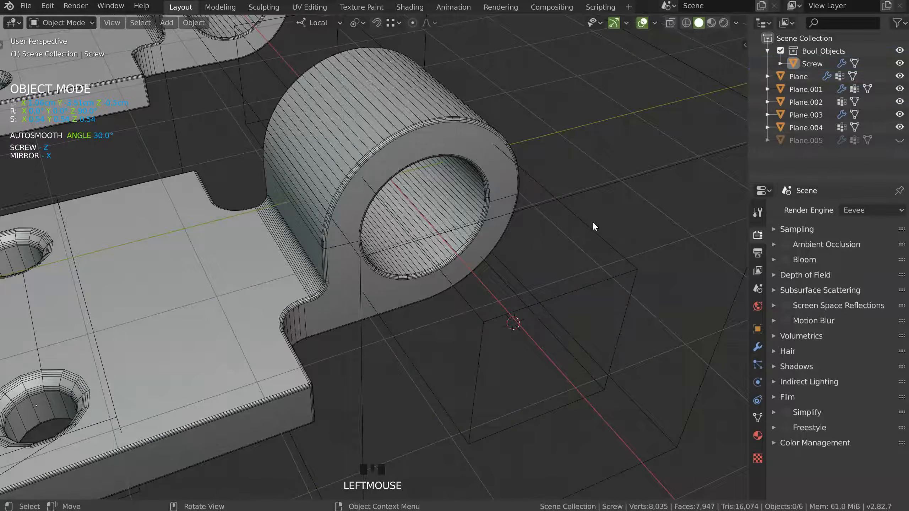
left_click(475, 233)
key("space")
left_click(343, 285)
key("s")
left_click(224, 255)
key("s")
left_click(193, 252)
key("s")
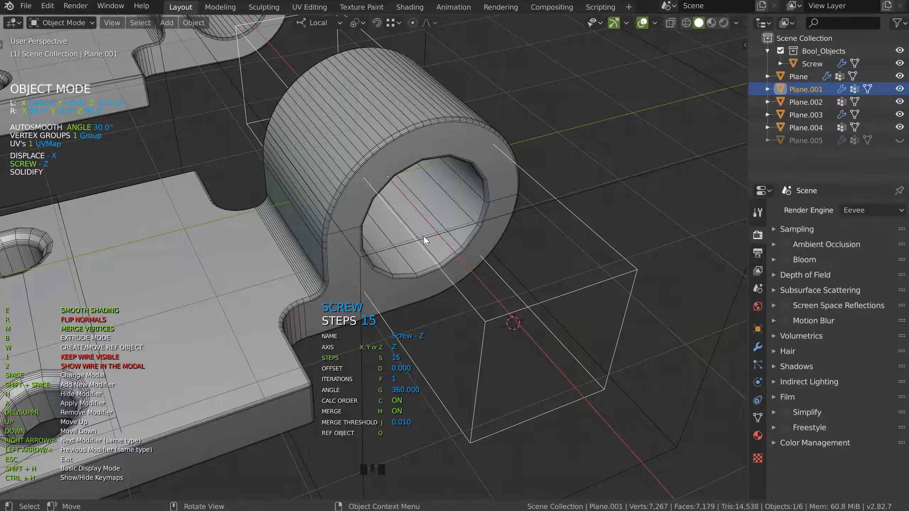
left_click(413, 242)
key("Escape")
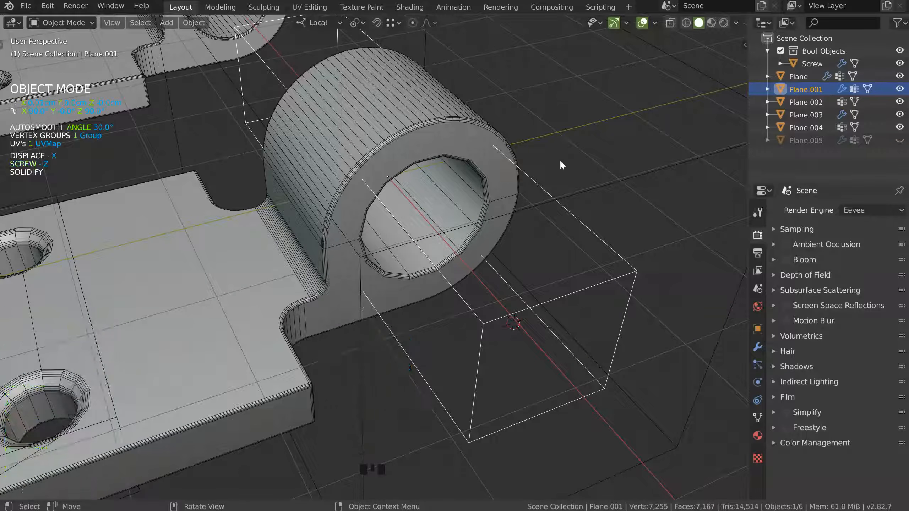
Step: Set the bracket's vertex-only bevel for vertex group Group to a width of 1.176 and 5 segments
left_click(467, 118)
key("space")
left_click(512, 203)
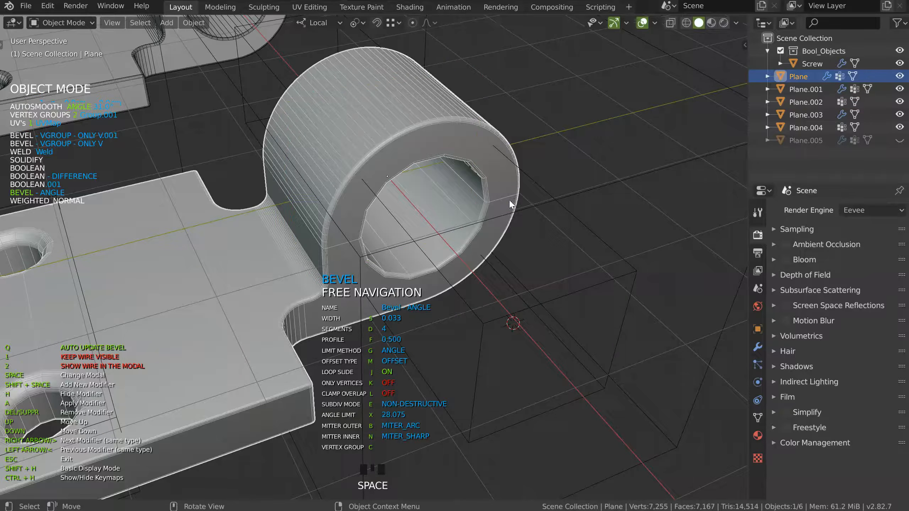
key("Right")
key("s")
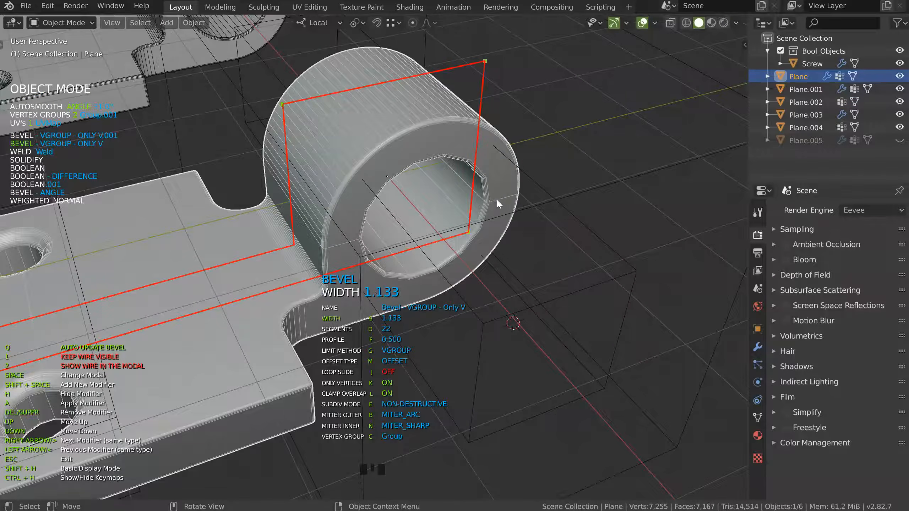
left_click(439, 199)
key("d")
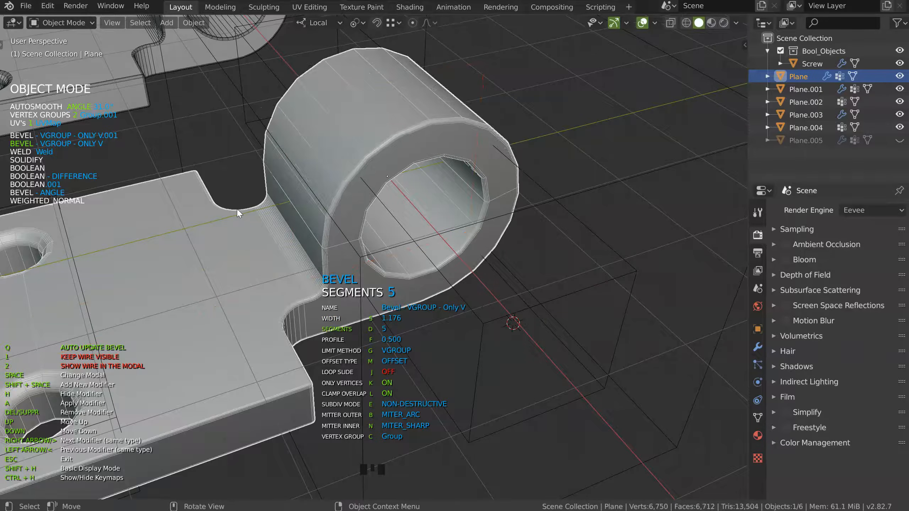
left_click(235, 214)
middle_click_drag(238, 212, 409, 186)
key("d")
left_click(420, 185)
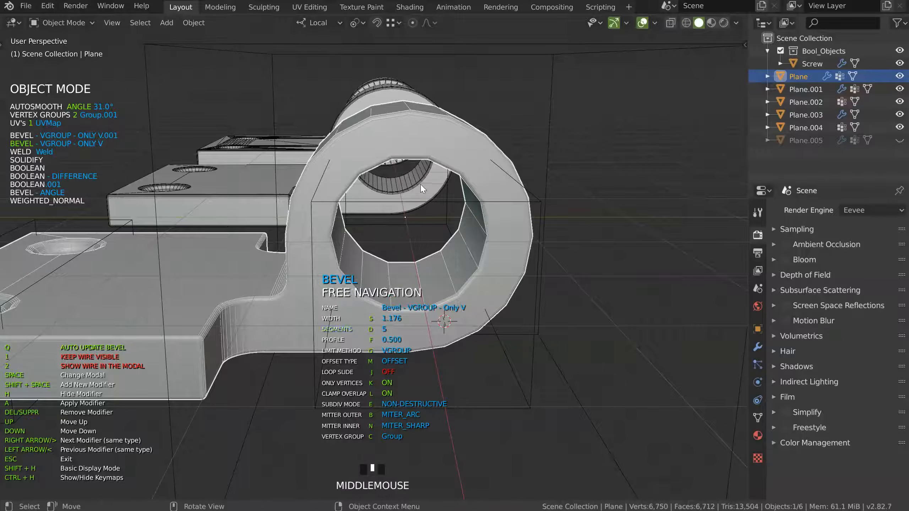
key("Escape")
Step: Set the Screw modifier steps of the barrel hole's cutter to 12
left_click(531, 214)
key("space")
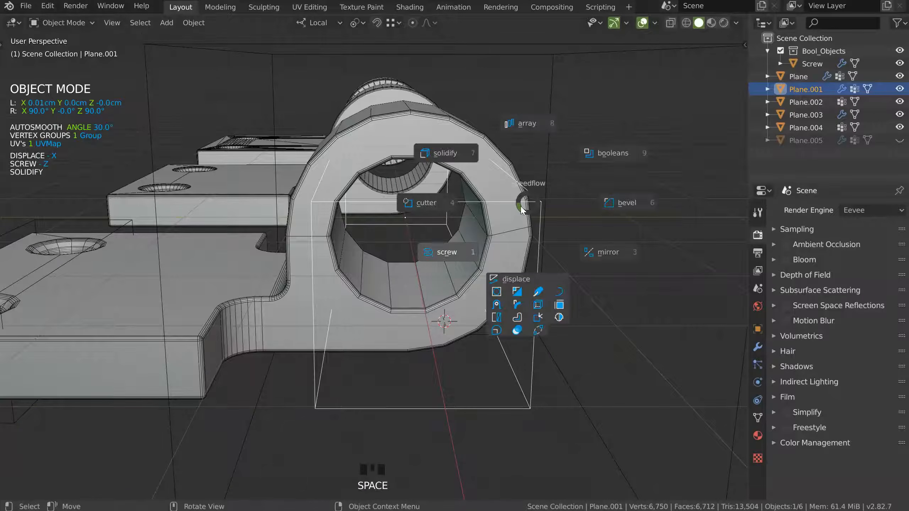
left_click(454, 253)
key("s")
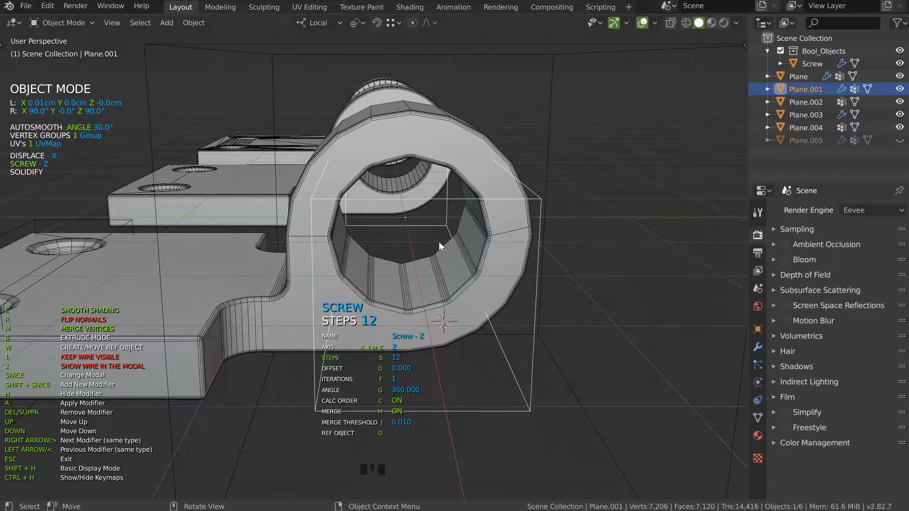
middle_click_drag(439, 242, 443, 294)
Step: Raise the angle limit of the bracket's angle-limited edge bevel to 42.132
left_click(442, 295)
key("space")
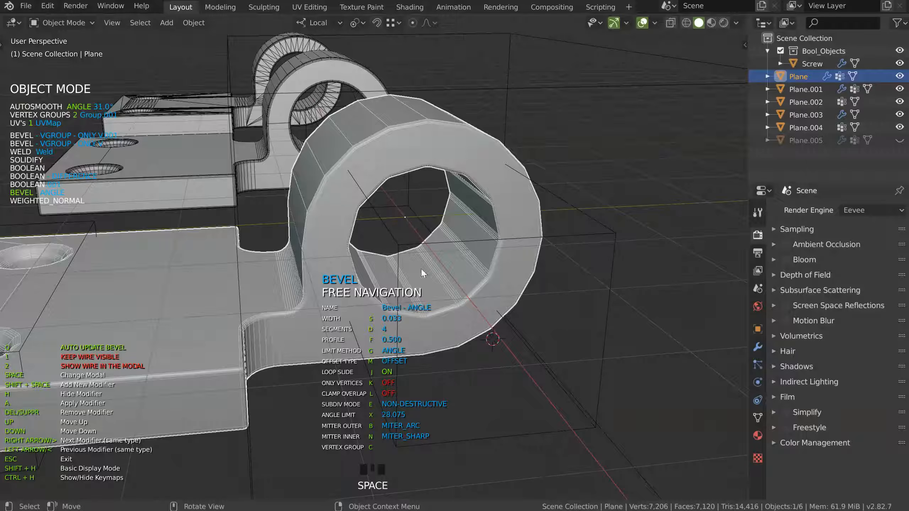
key("x")
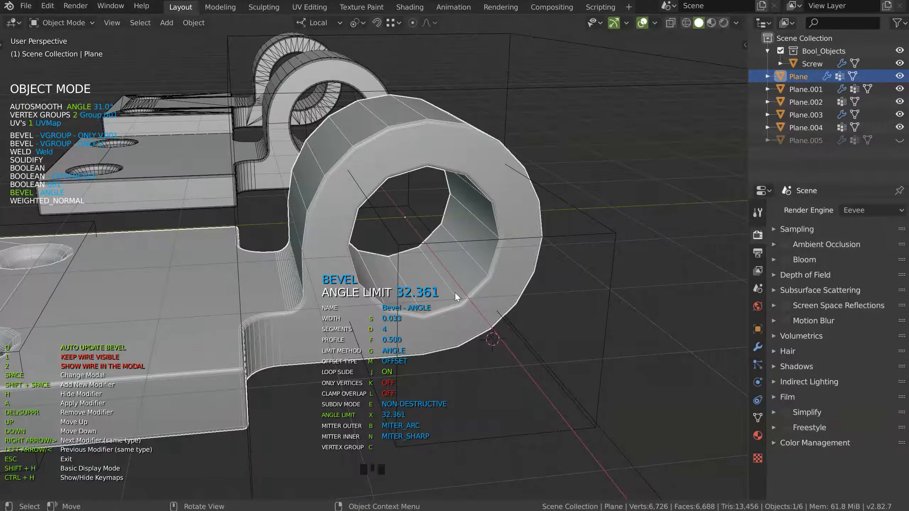
left_click(496, 299)
Step: Set the bevel segments of the mirrored cutter that forms the notches beside the barrel to 3
middle_click_drag(410, 257, 367, 279)
left_click(367, 279)
left_click(360, 267)
key("space")
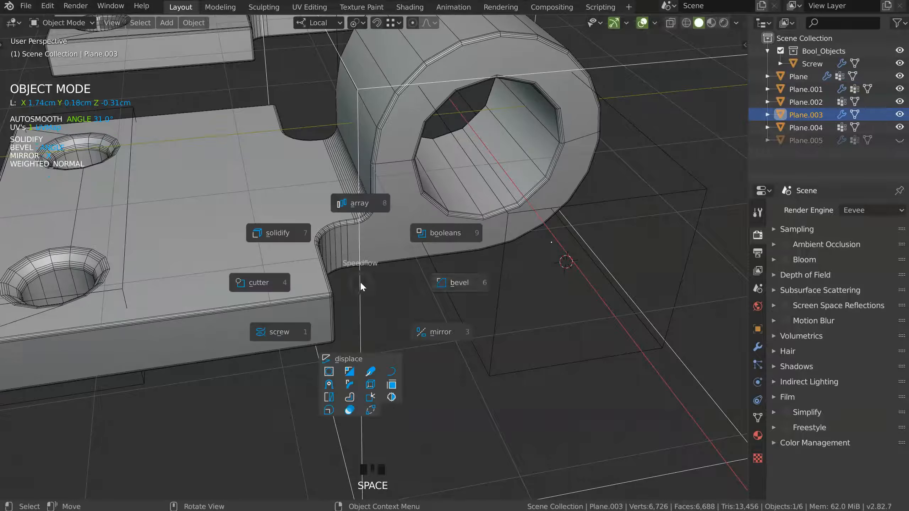
left_click(460, 285)
key("d")
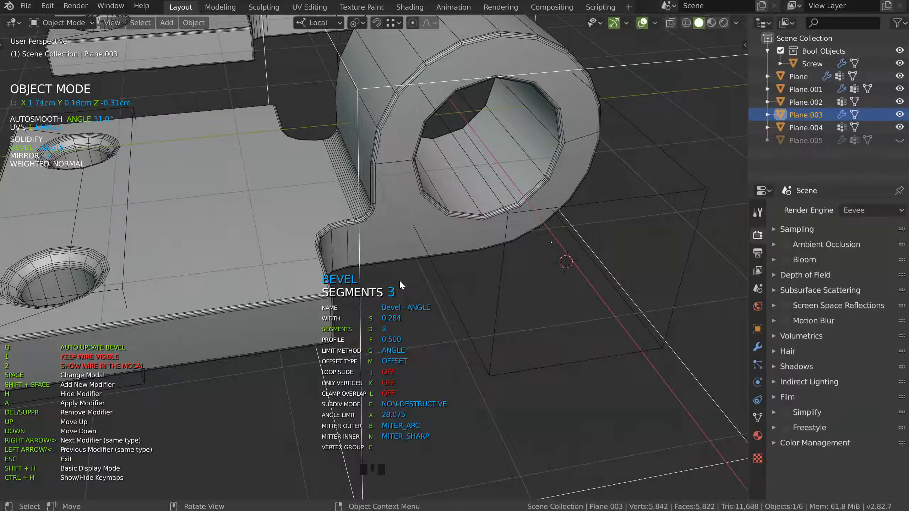
Step: Set the segments of the bracket's vertex-only bevel for vertex group Group.001 to 3
middle_click_drag(399, 280, 407, 223)
left_click(387, 230)
key("space")
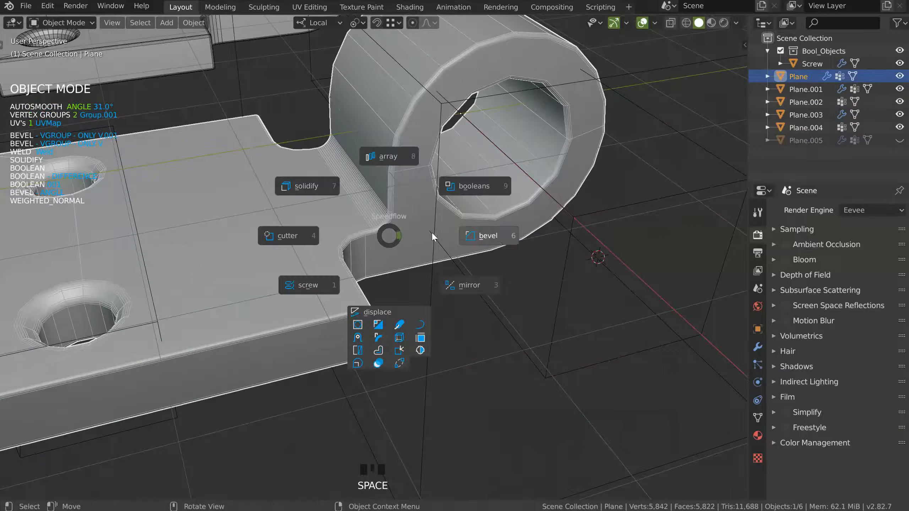
key("Right")
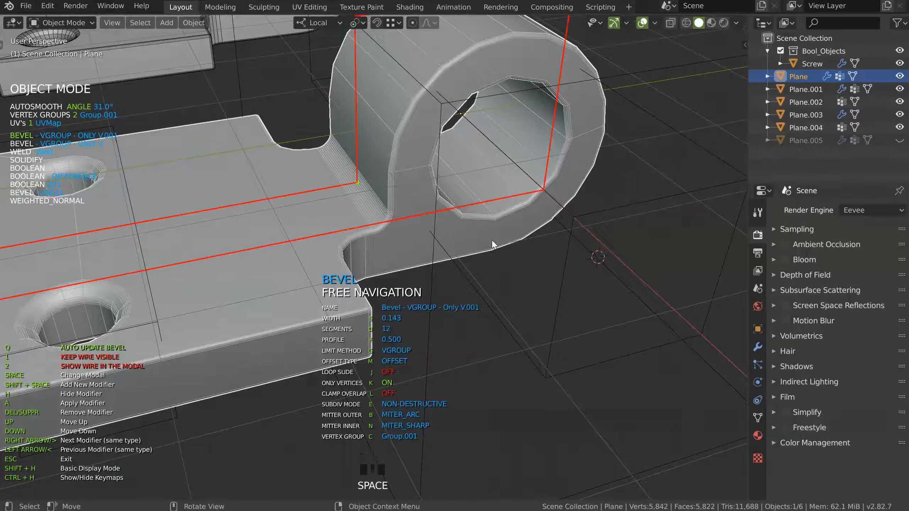
middle_click_drag(497, 218, 470, 238, "shift")
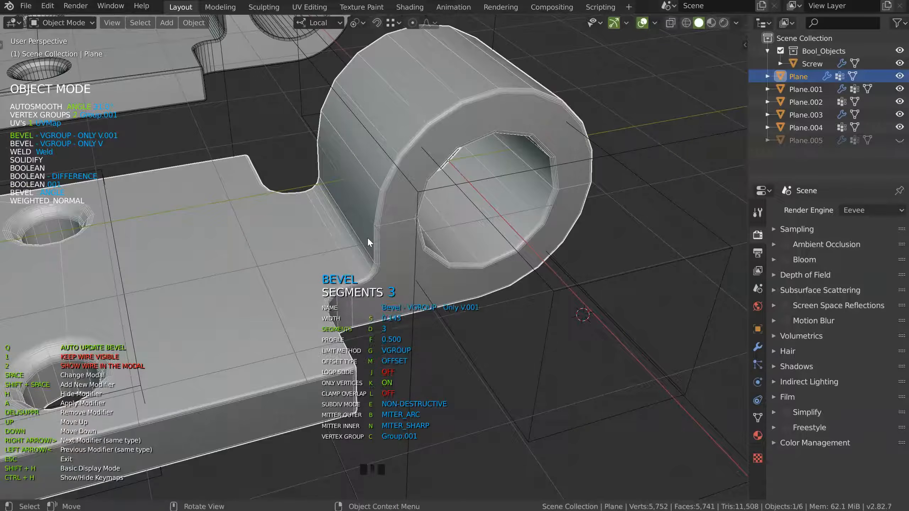
Step: Add a Triangulate modifier to the bracket with minimum vertices 5 and Keep Normals on
key("space")
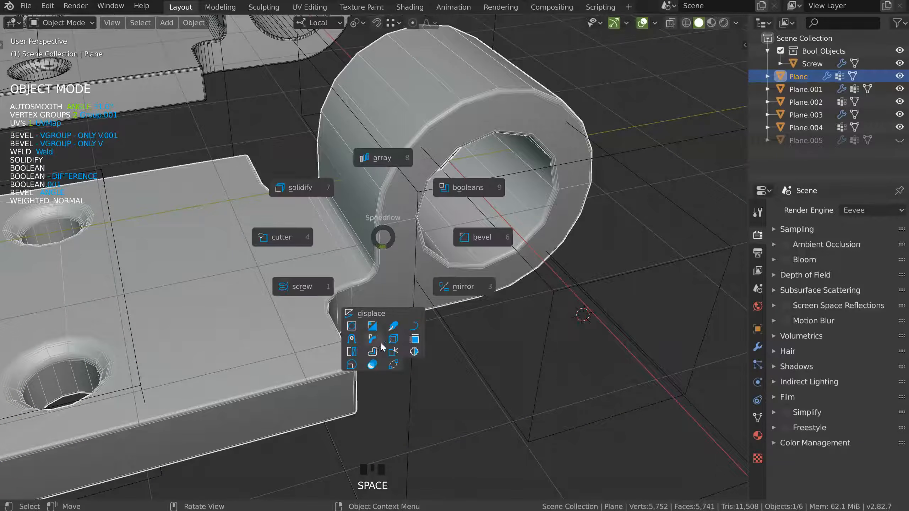
left_click(352, 351)
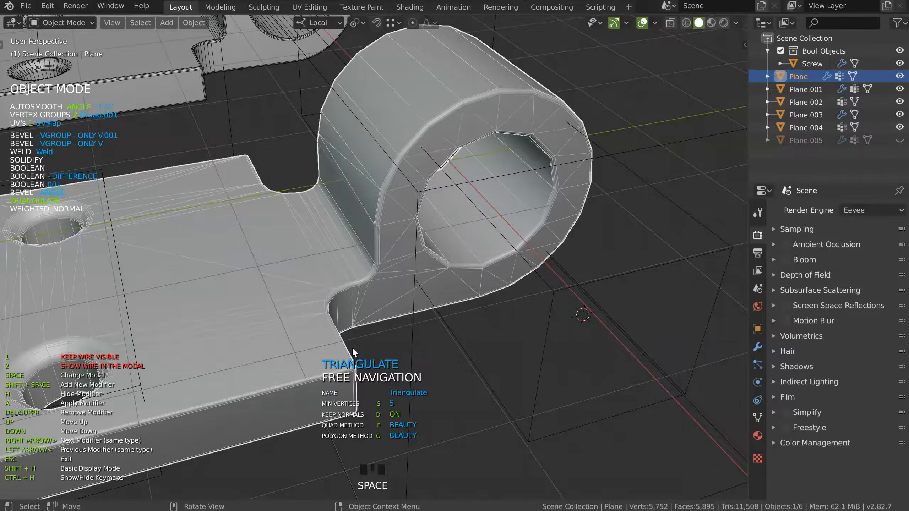
left_click(343, 298)
Step: Adjust the minimum vertices of the bracket's Triangulate modifier
middle_click_drag(514, 175, 376, 260)
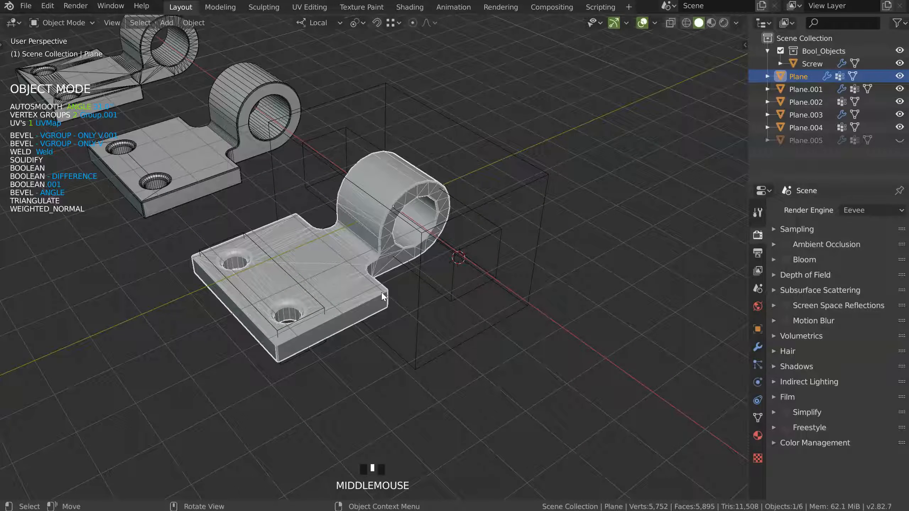
middle_click_drag(356, 217, 503, 137)
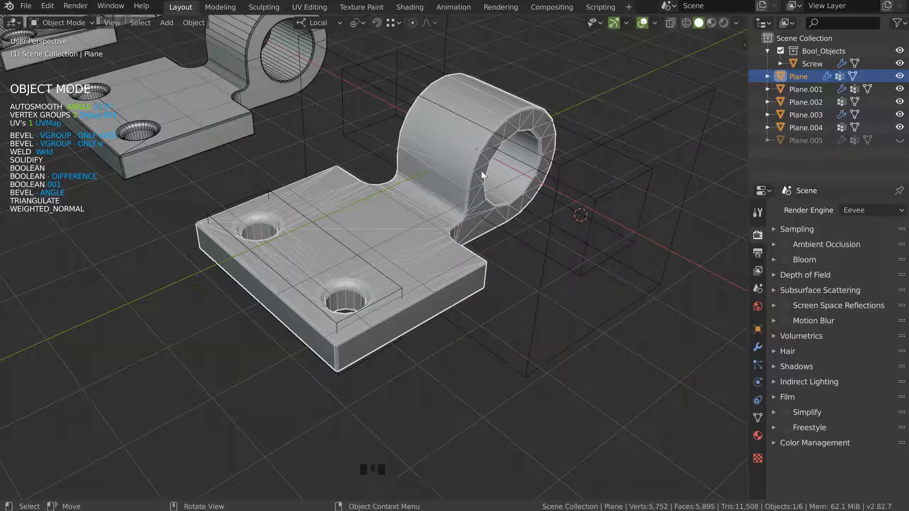
middle_click_drag(415, 190, 363, 264)
key("space")
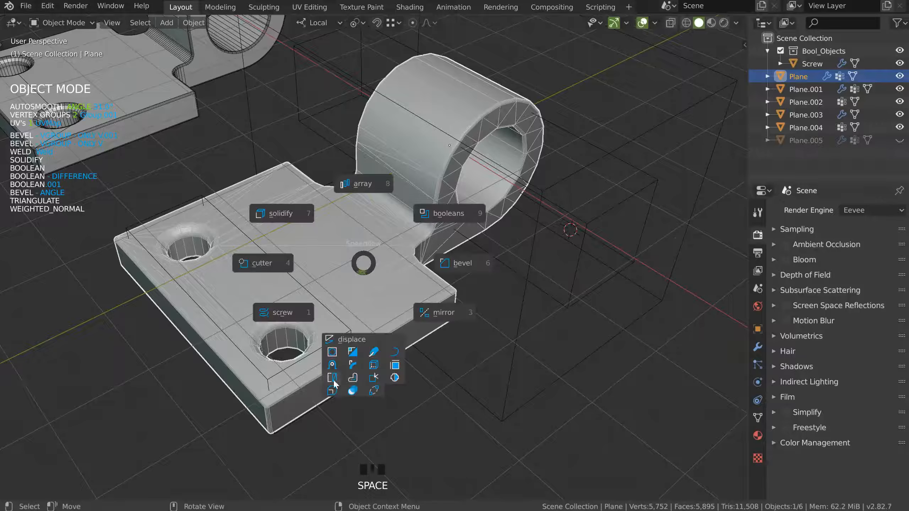
left_click(338, 383)
key("s")
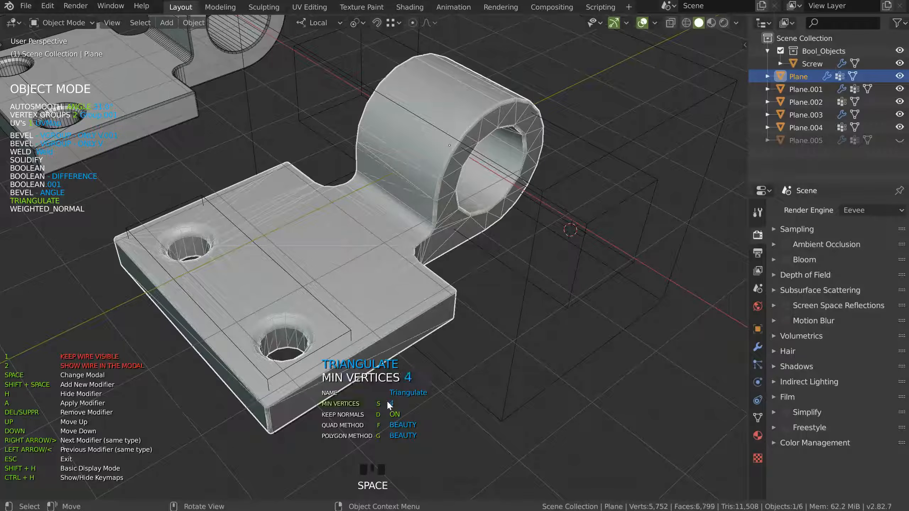
left_click(428, 391)
Step: Set the bracket's angle-limited edge bevel to 2 segments and turn off its loop slide
middle_click_drag(433, 351, 389, 26)
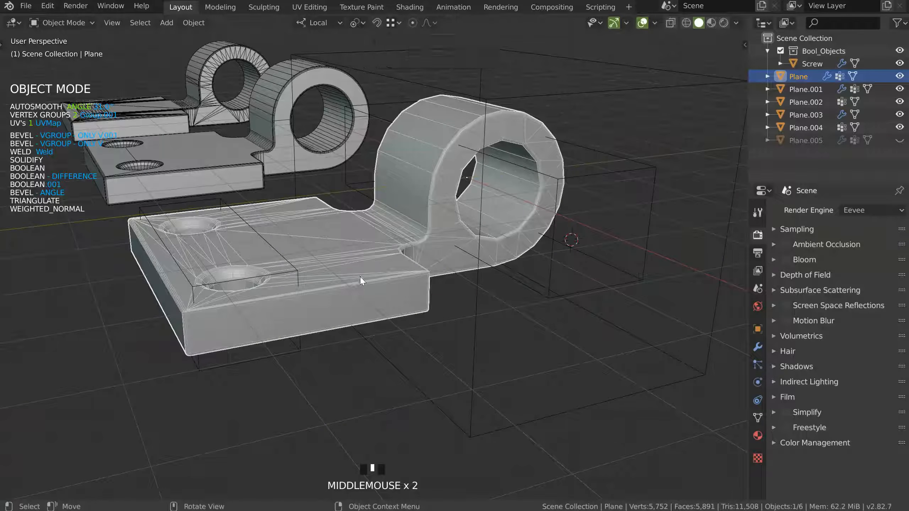
middle_click_drag(360, 278, 368, 277)
middle_click_drag(208, 296, 371, 189, "ctrl")
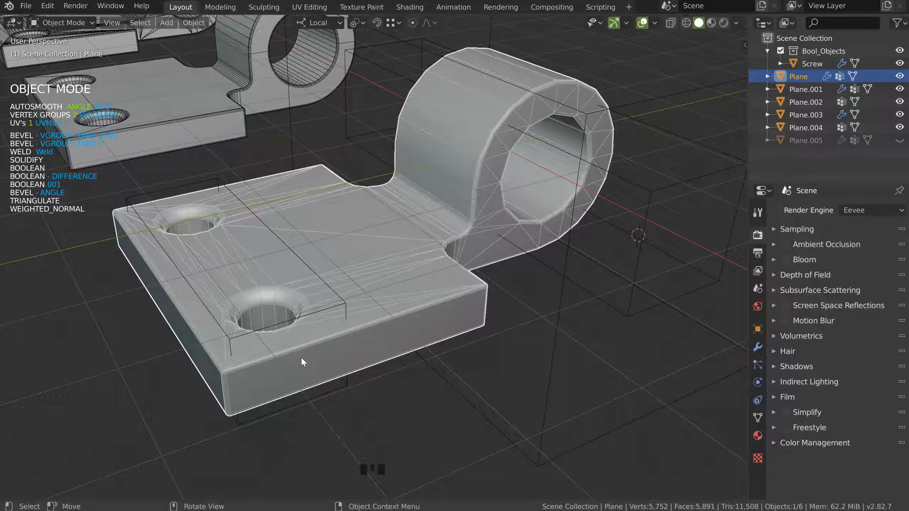
middle_click_drag(533, 111, 423, 175)
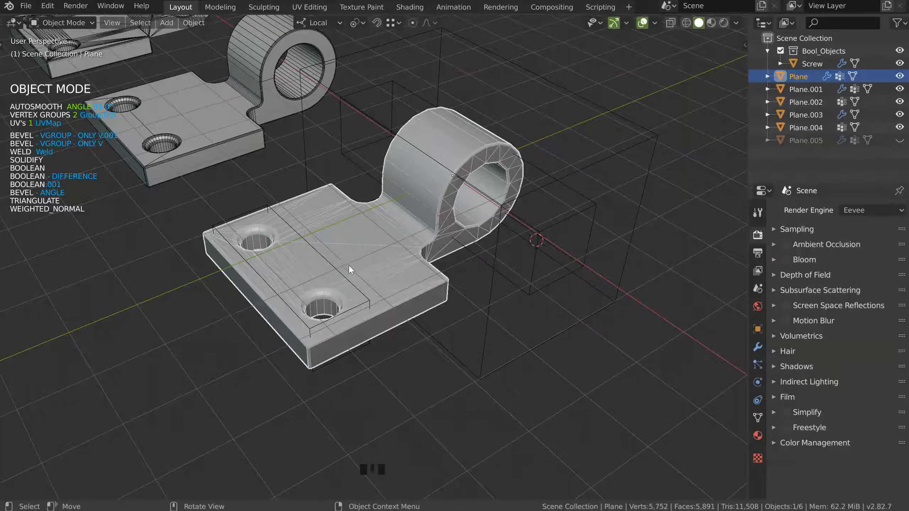
middle_click_drag(304, 335, 362, 235, "ctrl")
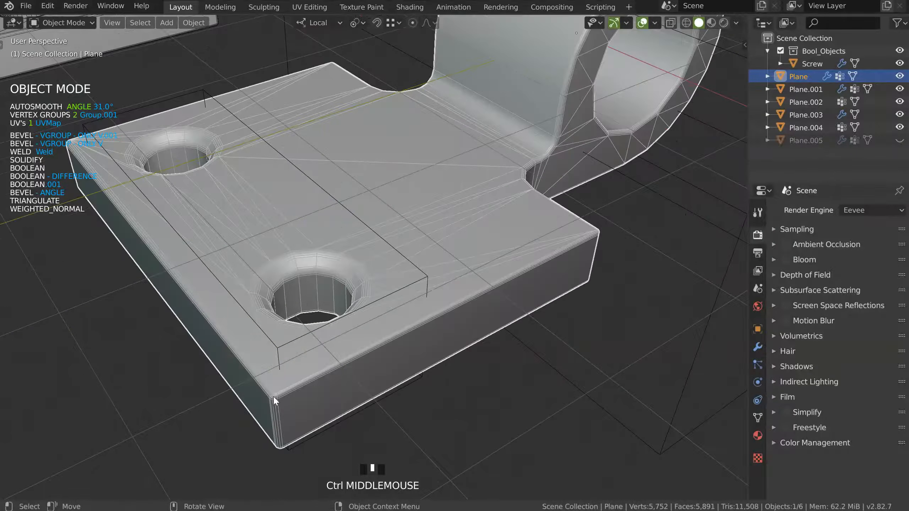
left_click(357, 351)
key("space")
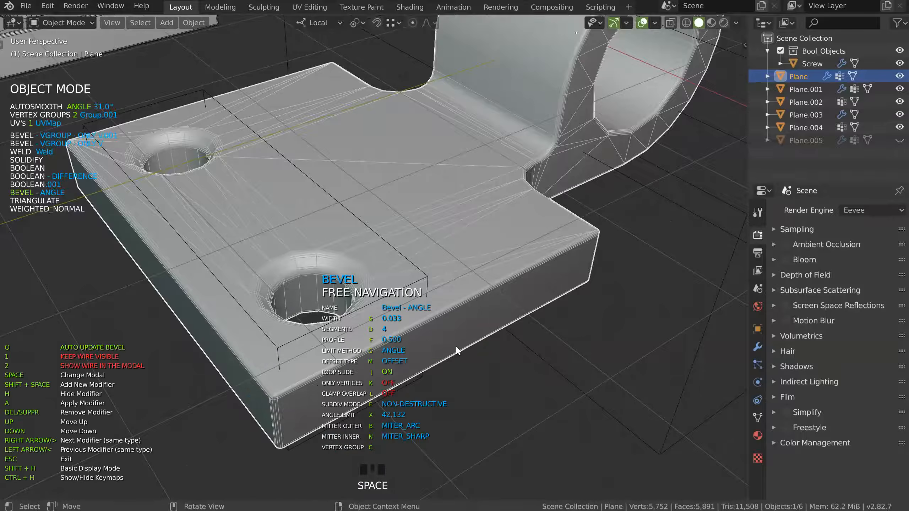
key("d")
scroll(448, 334, "down", 2)
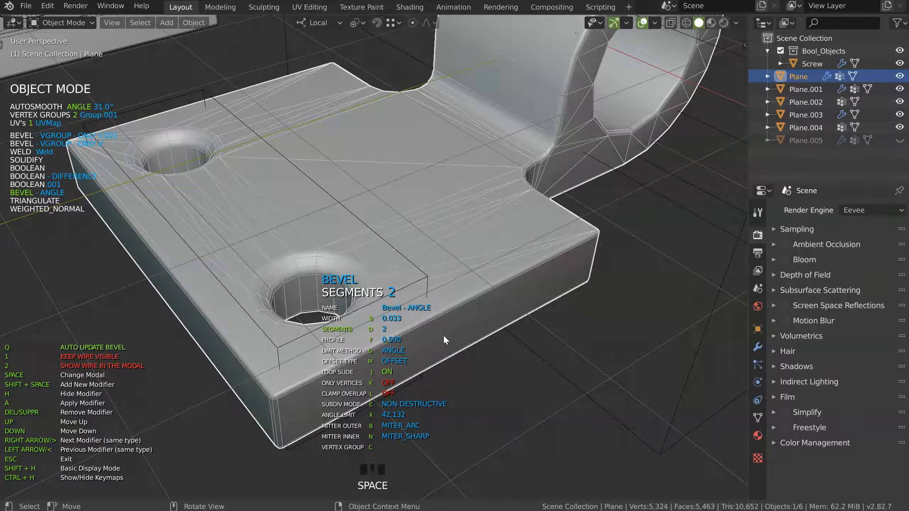
left_click(442, 335)
key("j")
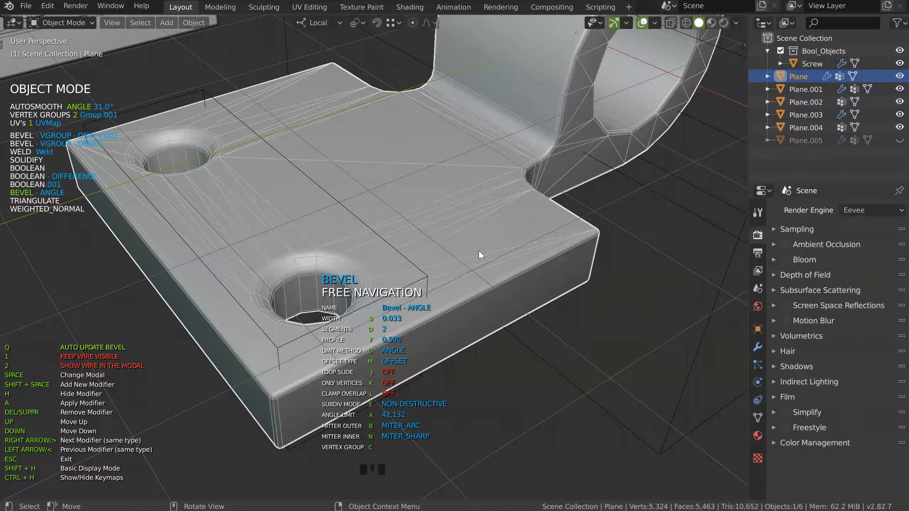
key("Escape")
middle_click_drag(490, 251, 526, 172, "ctrl")
middle_click_drag(526, 172, 473, 243, "shift")
middle_click_drag(472, 243, 527, 255, "ctrl")
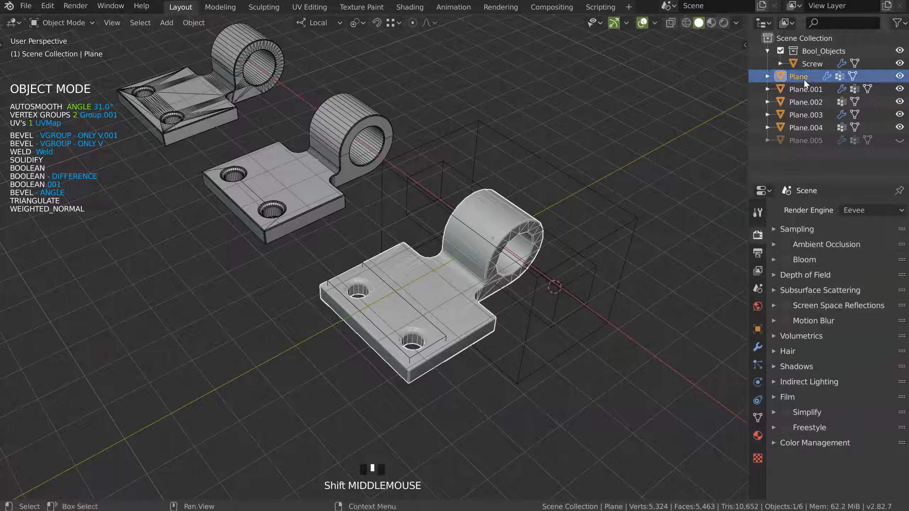
Step: Apply all modifiers of the low-resolution bracket Plane and rename the object LD
middle_click_drag(405, 256, 410, 254)
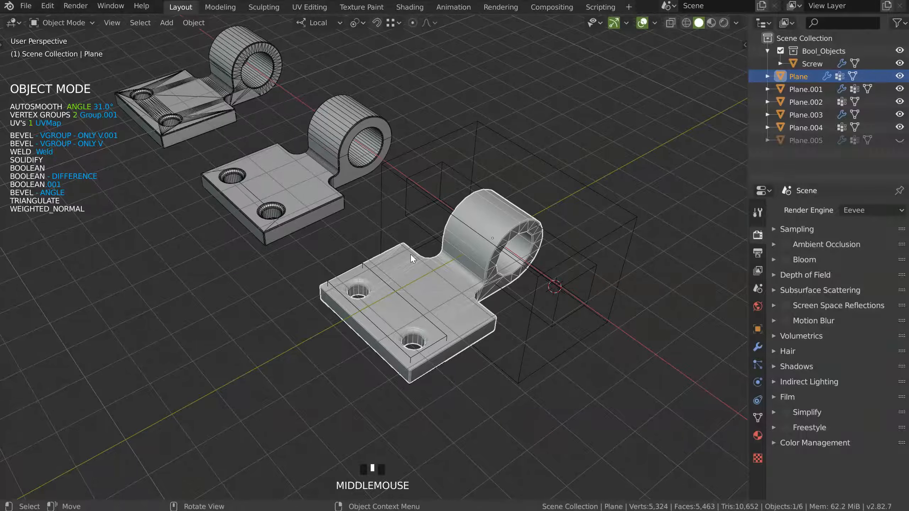
key("shift+q")
left_click(324, 197)
left_click(800, 77)
double_click(801, 77)
type("LD")
key("Return")
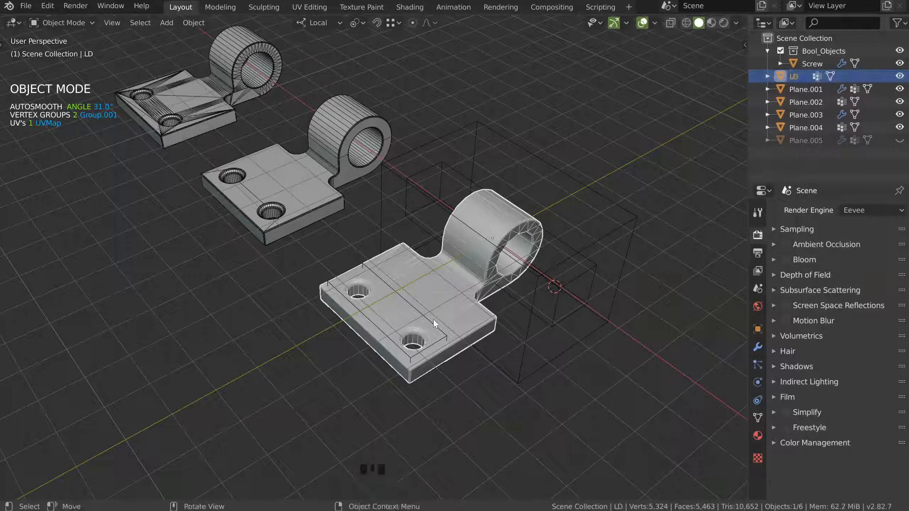
Step: Move the LD bracket about 19.24 cm in the negative X direction, beyond the other finished copies
key("g")
key("x")
left_click(96, 105)
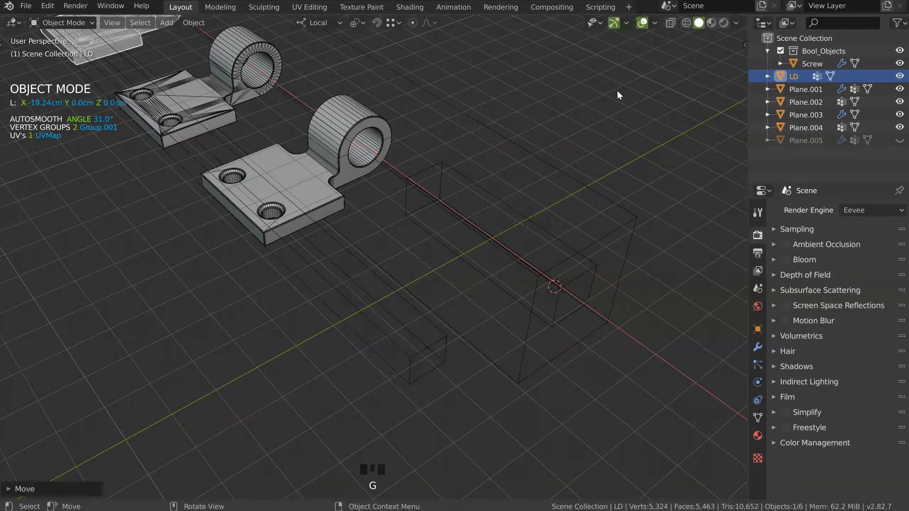
Step: Unhide the editable bracket Plane.005 and set it as the mirror object of the Screw hole cutter
left_click(900, 140)
left_click(807, 140)
middle_click_drag(587, 219, 389, 252)
left_click(466, 317)
middle_click_drag(388, 253, 506, 327, "shift")
left_click(401, 300)
key("space")
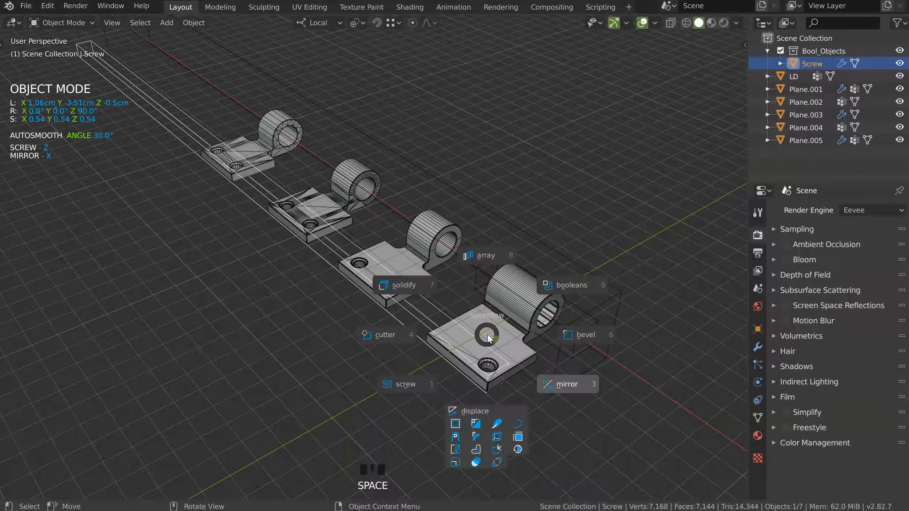
key("o")
left_click(510, 349)
Step: Set the bracket Plane.005 as the mirror object of the Plane.003 cutter
left_click(549, 381)
key("space")
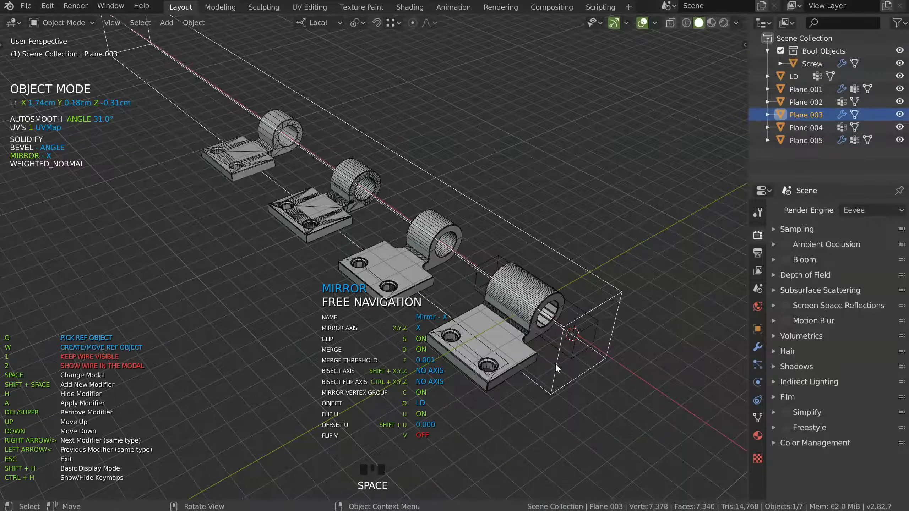
key("o")
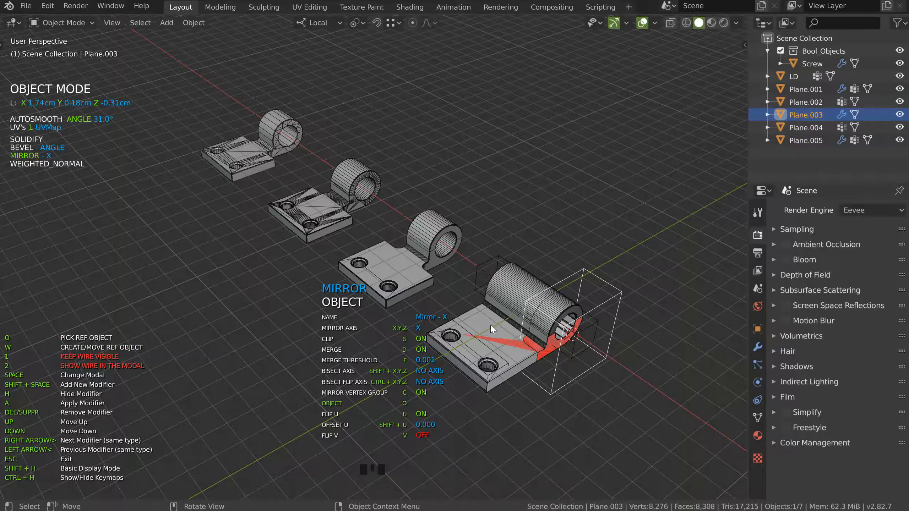
left_click(492, 327)
left_click(544, 406)
Step: Raise the screw steps of the bore cutter Plane.001 to give the barrel's hole a smoother outline
middle_click_drag(545, 406, 374, 315, "ctrl")
left_click(437, 286)
middle_click_drag(438, 286, 519, 260)
left_click(528, 279)
key("space")
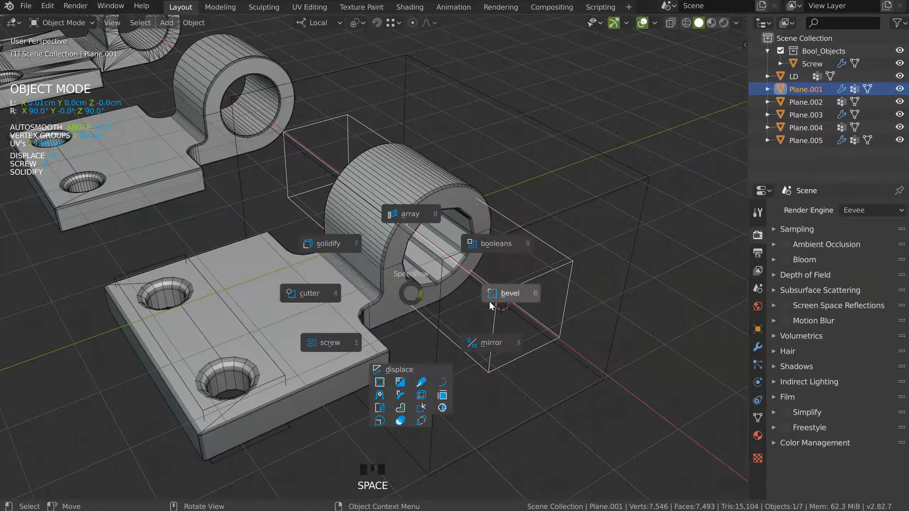
left_click(327, 345)
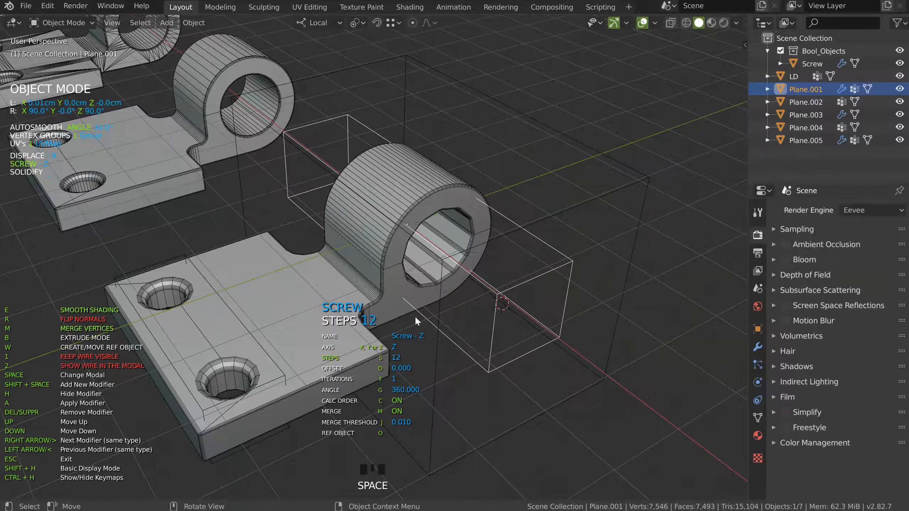
left_click(510, 309)
left_click(556, 320)
middle_click_drag(406, 243, 507, 200, "ctrl")
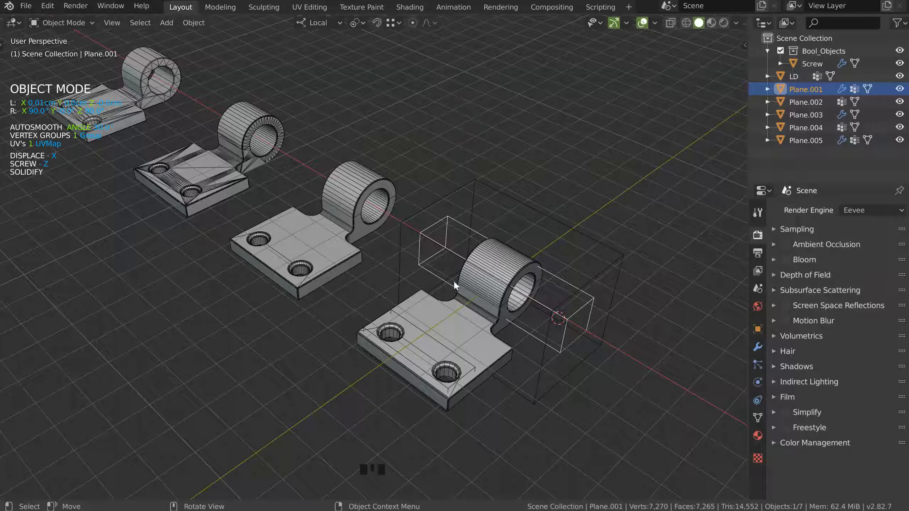
Step: Duplicate the editable bracket Plane.005 in place and hide the duplicate as a backup
middle_click_drag(470, 304, 402, 258, "shift")
left_click(406, 280)
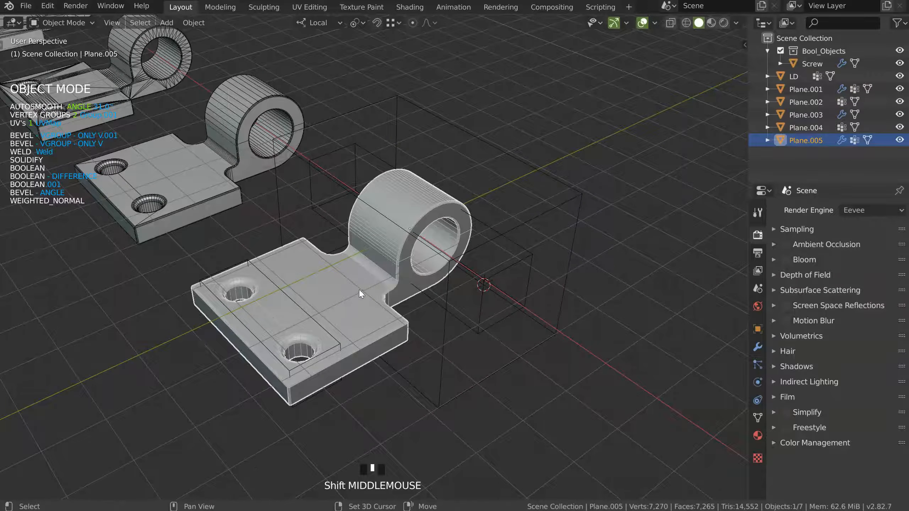
key("shift+d")
left_click(373, 286)
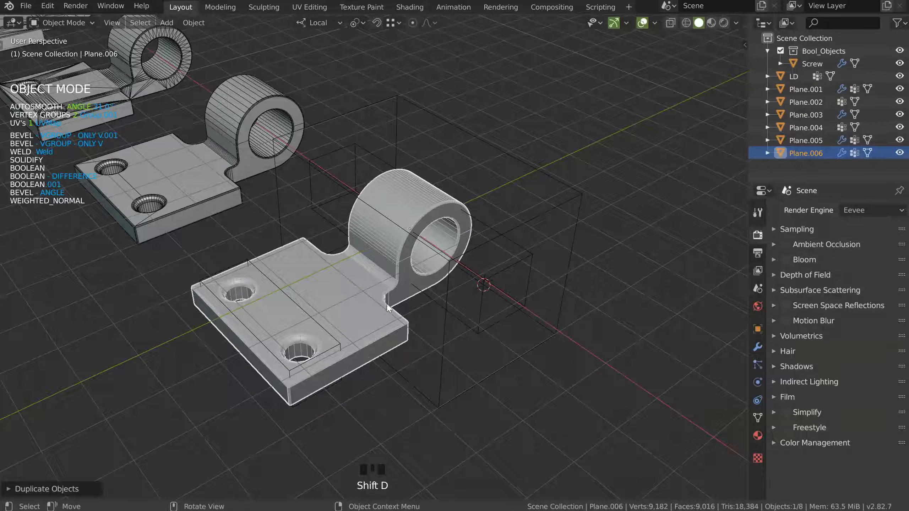
key("h")
Step: Set the angle-limited bevel of Plane.005 to 2 segments with a profile of 1.000
left_click(344, 294)
middle_click_drag(344, 295, 360, 260, "shift")
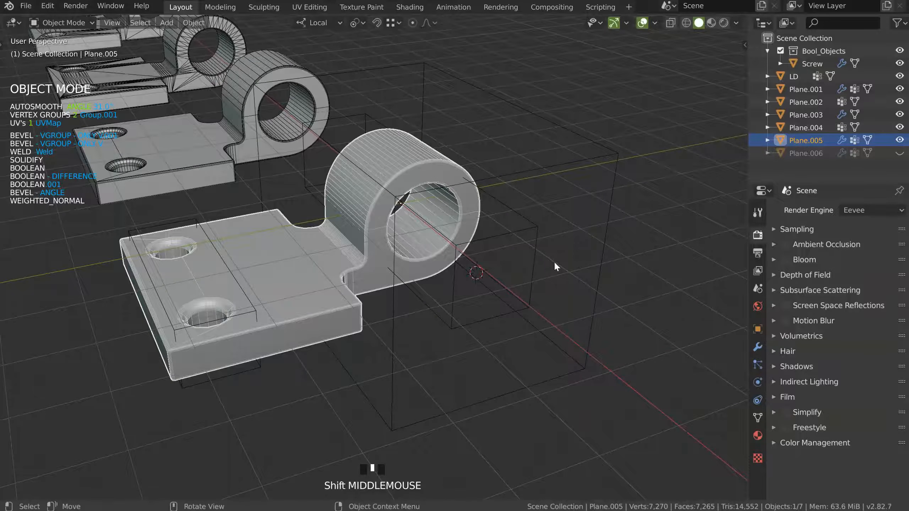
middle_click_drag(294, 344, 474, 194)
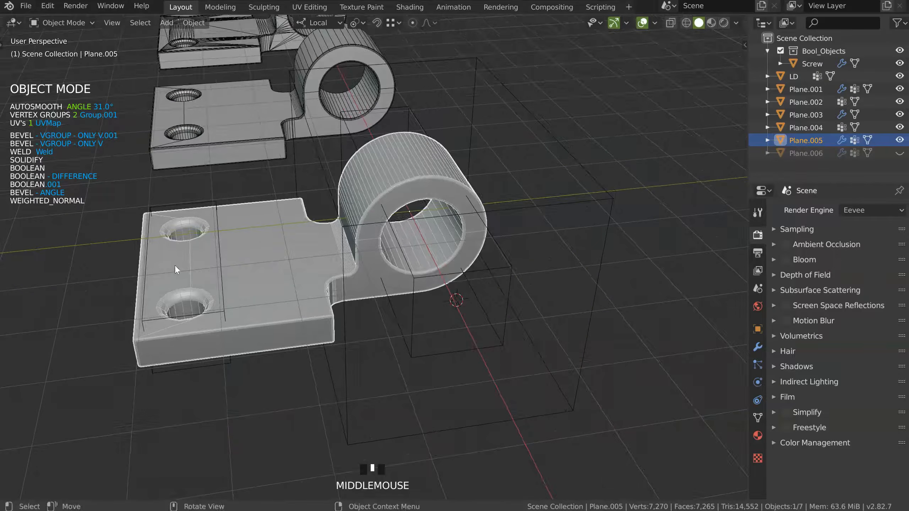
middle_click_drag(421, 217, 487, 156, "ctrl")
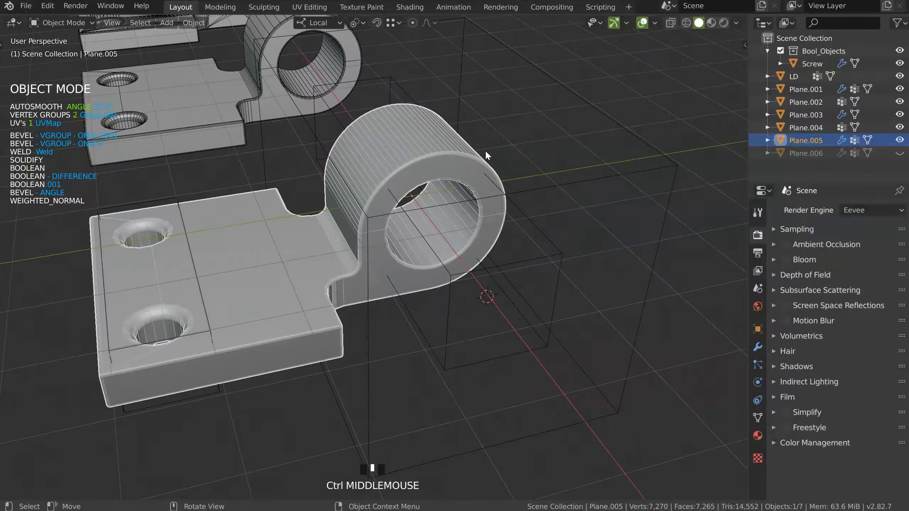
middle_click_drag(296, 271, 434, 209)
left_click(390, 212)
key("space")
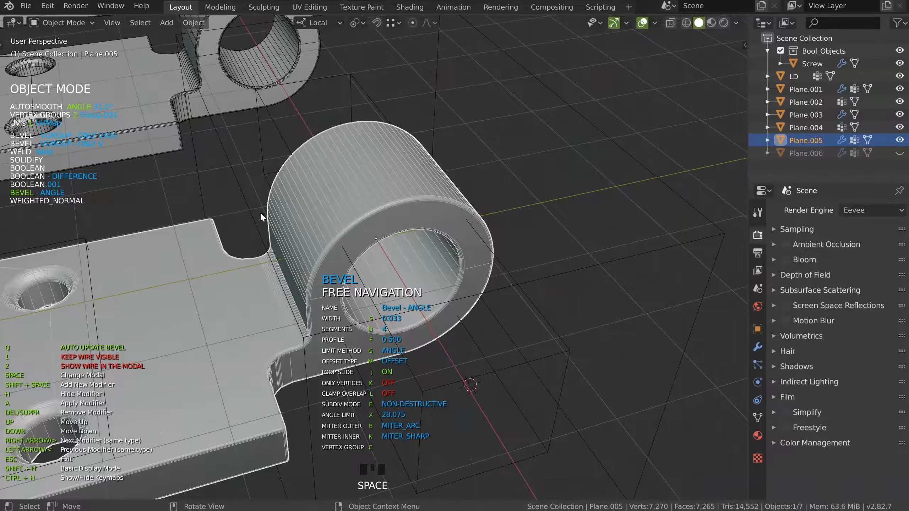
key("d")
scroll(456, 238, "down", 2)
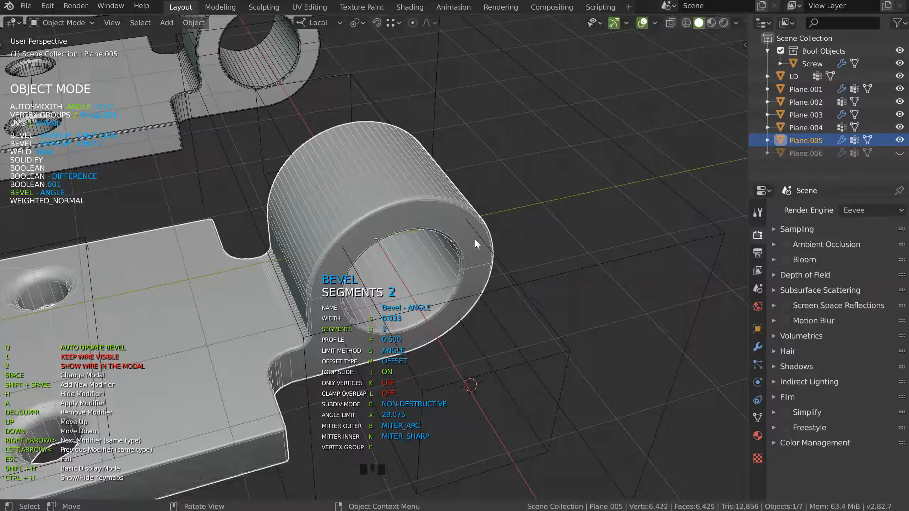
key("f")
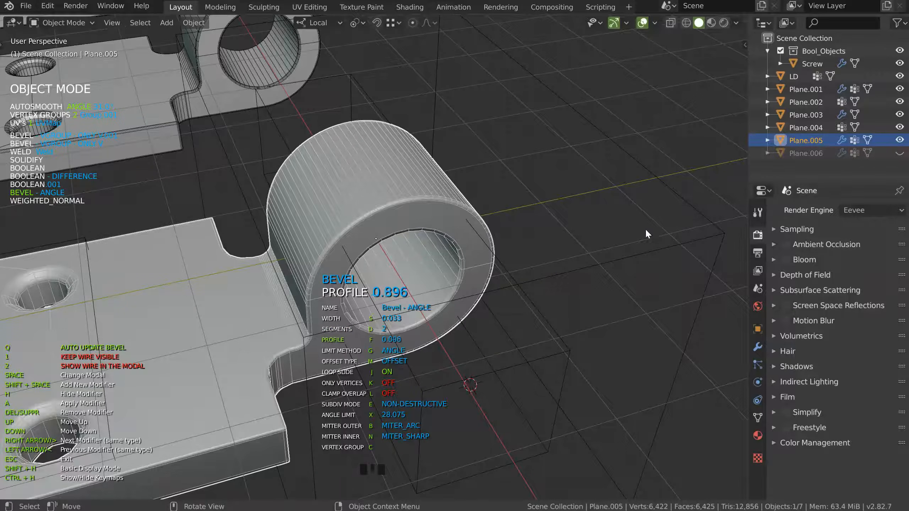
left_click(692, 215)
Step: Set the segments of Plane.005's vertex-only bevel for vertex group Group.001 to 2
middle_click_drag(402, 171, 421, 203, "ctrl")
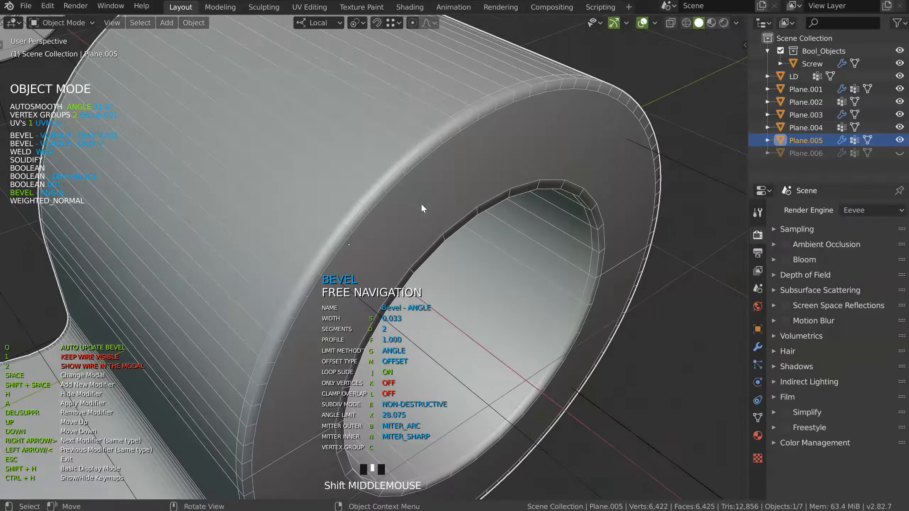
middle_click_drag(511, 130, 484, 153, "ctrl")
middle_click_drag(483, 152, 399, 187, "shift")
key("Right")
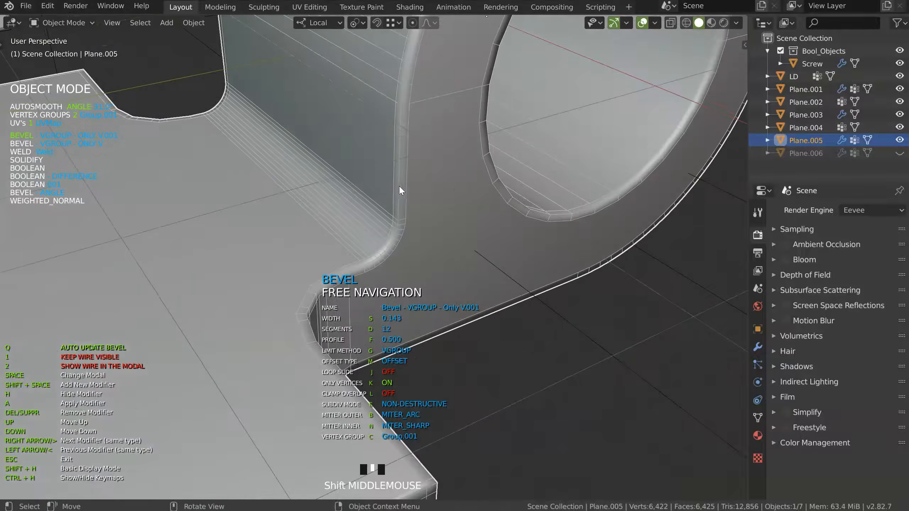
key("d")
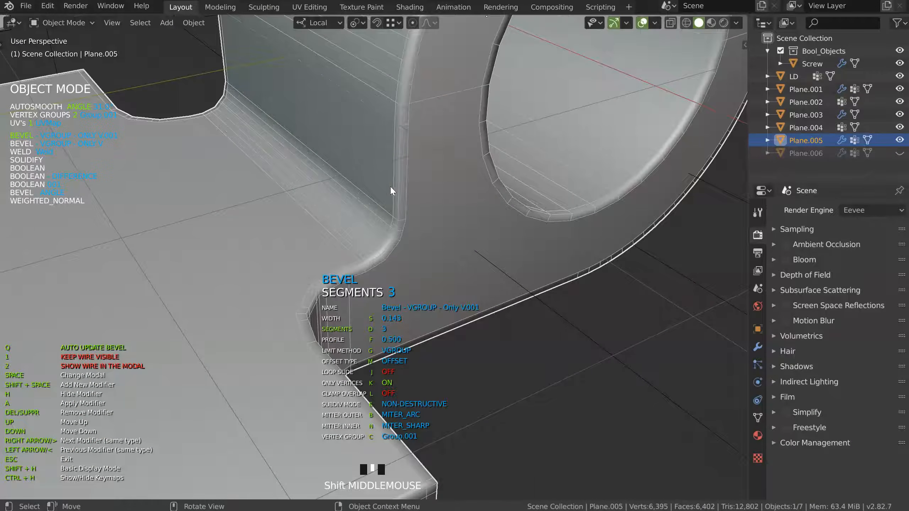
middle_click_drag(377, 188, 407, 194, "ctrl")
Step: Set the angle limit of Plane.005's angle-limited bevel to about 51.4
key("Left")
key("x")
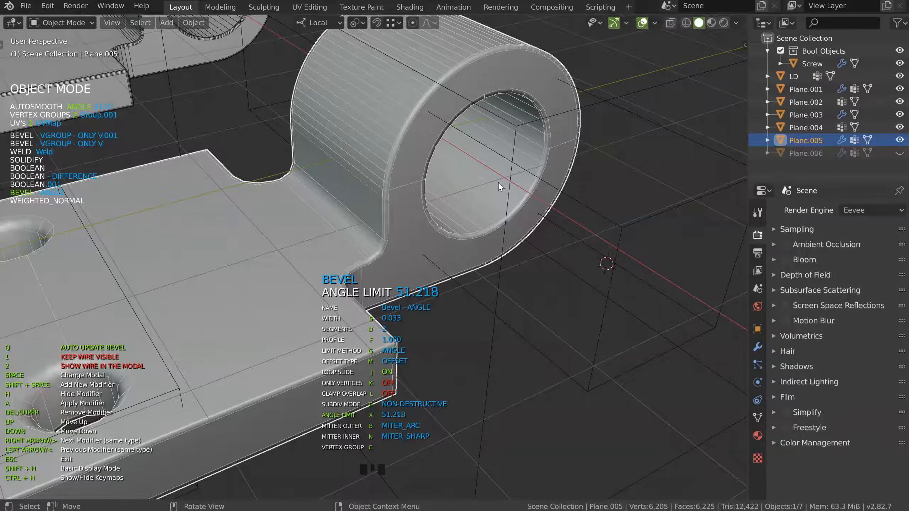
middle_click_drag(498, 183, 448, 206)
left_click(552, 240)
left_click(554, 237)
Step: Set the screw steps of the bore cutter Plane.001 to 25
left_click(554, 219)
key("space")
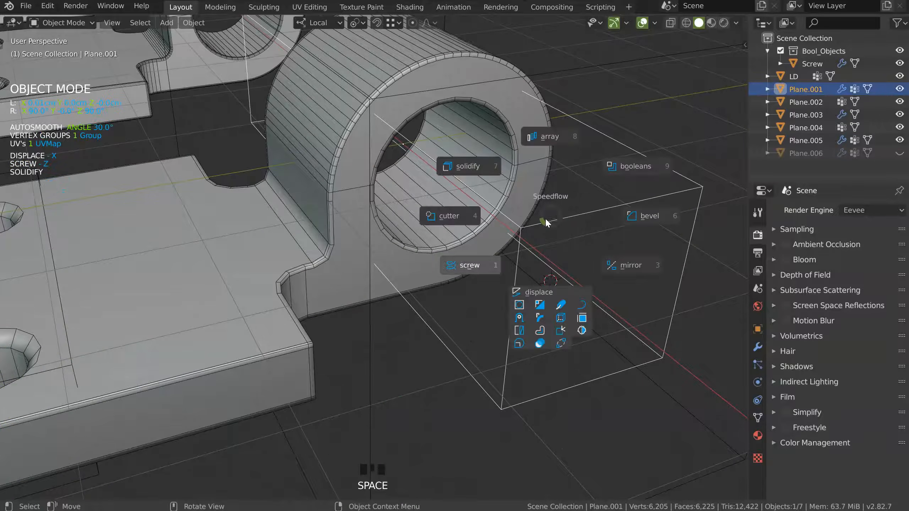
left_click(493, 258)
key("s")
key("space")
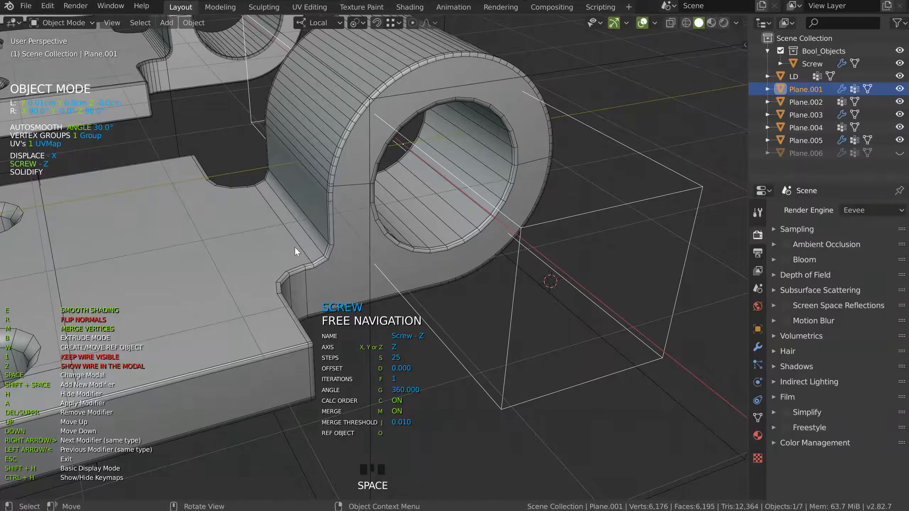
Step: Set the segments of Plane.005's vertex-only bevel for vertex group Group to 4
left_click(324, 243)
key("space")
key("Right")
key("Right")
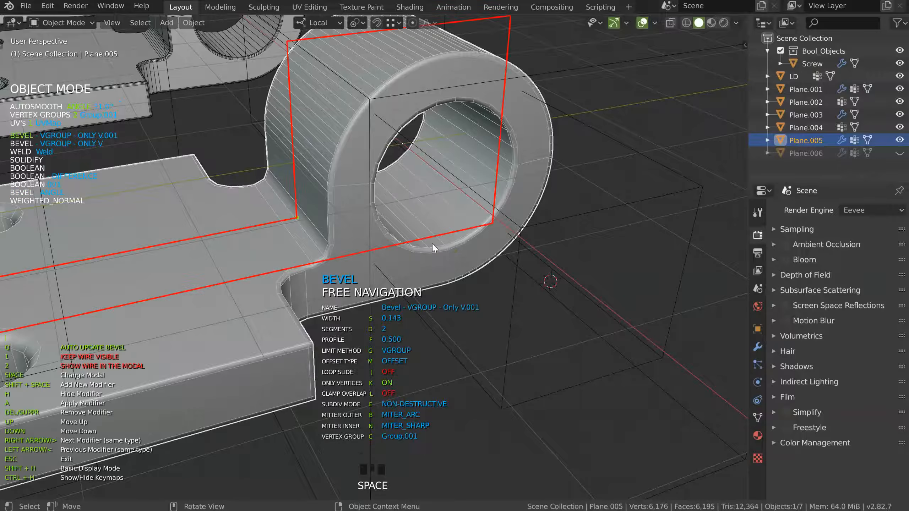
key("d")
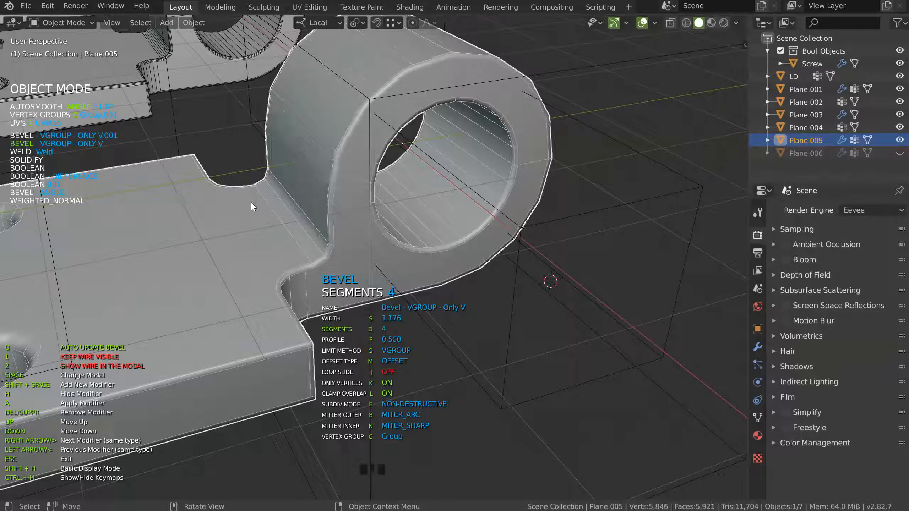
key("space")
Step: Lower the bore cutter Plane.001 to 16 screw steps, comparing the hole's outline with the barrel
middle_click_drag(251, 203, 531, 209)
left_click(650, 212)
middle_click_drag(510, 154, 452, 210, "shift")
key("space")
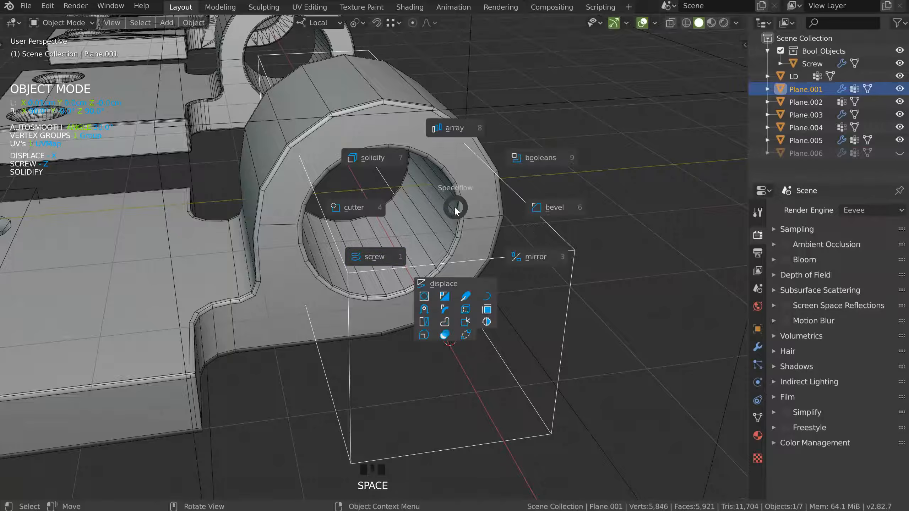
left_click(375, 257)
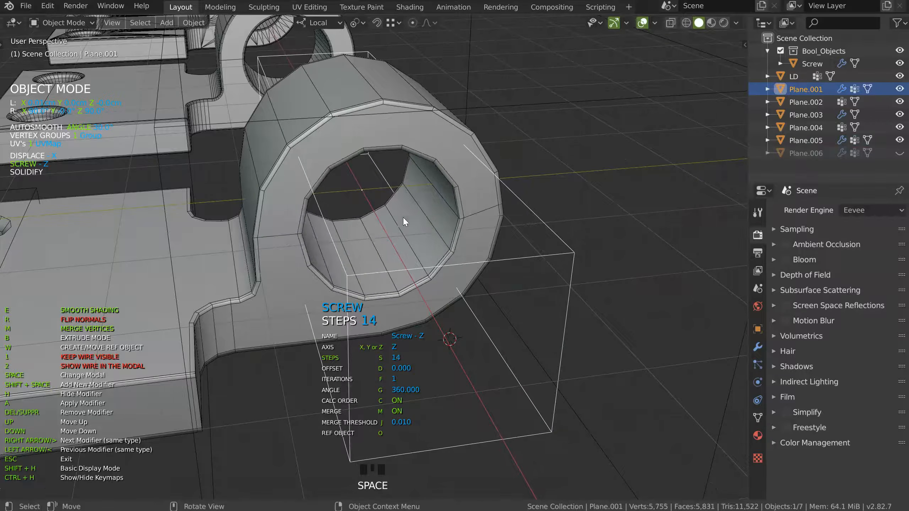
left_click(389, 218)
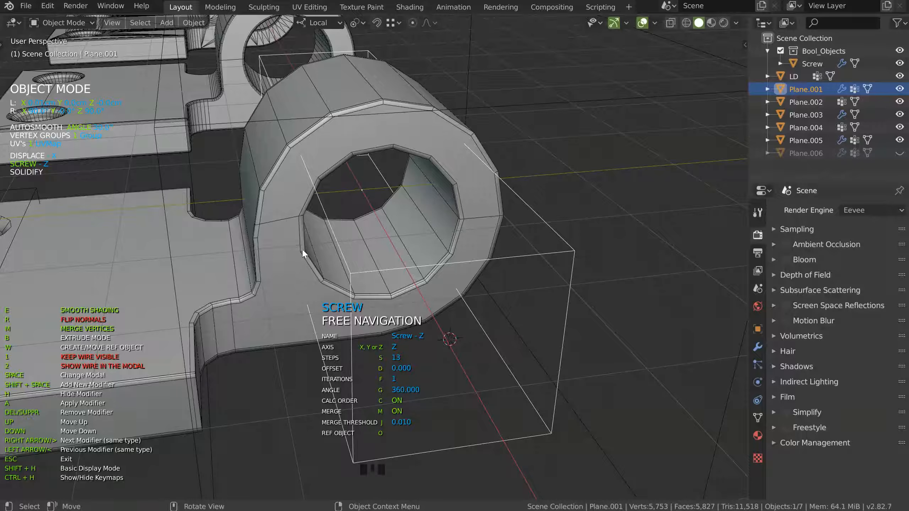
key("s")
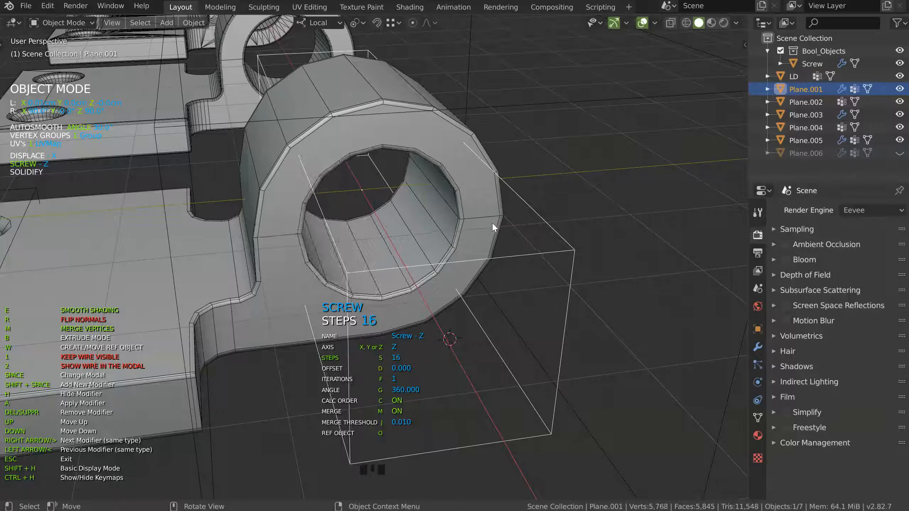
left_click(493, 227)
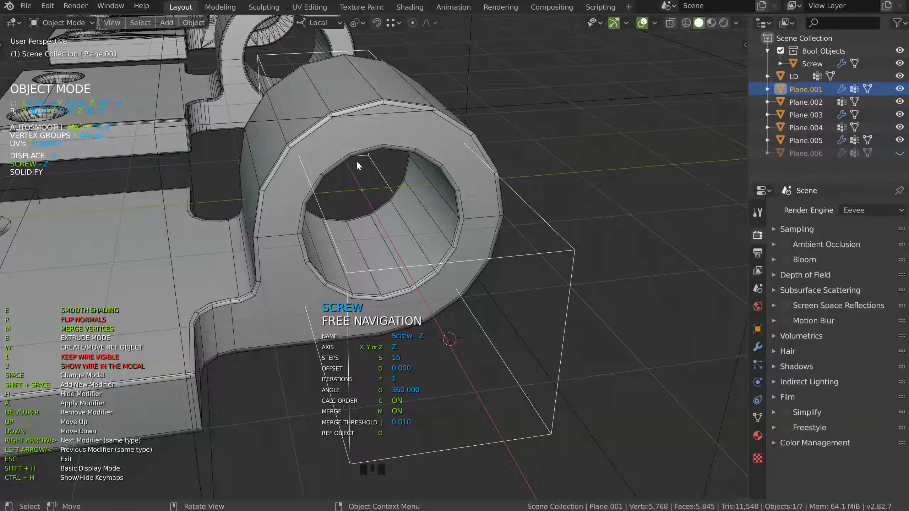
mouse_move(407, 211)
middle_mouse_down()
mouse_move(403, 205)
mouse_move(408, 224)
middle_mouse_up()
middle_click_drag(408, 224, 426, 195, "shift")
middle_click_drag(426, 195, 353, 206)
middle_click_drag(353, 206, 358, 235, "shift")
middle_click_drag(358, 235, 343, 254, "ctrl")
key("Escape")
Step: Reduce the screw steps of the Screw cutter that makes the plate's two mounting holes
middle_click_drag(290, 218, 332, 228)
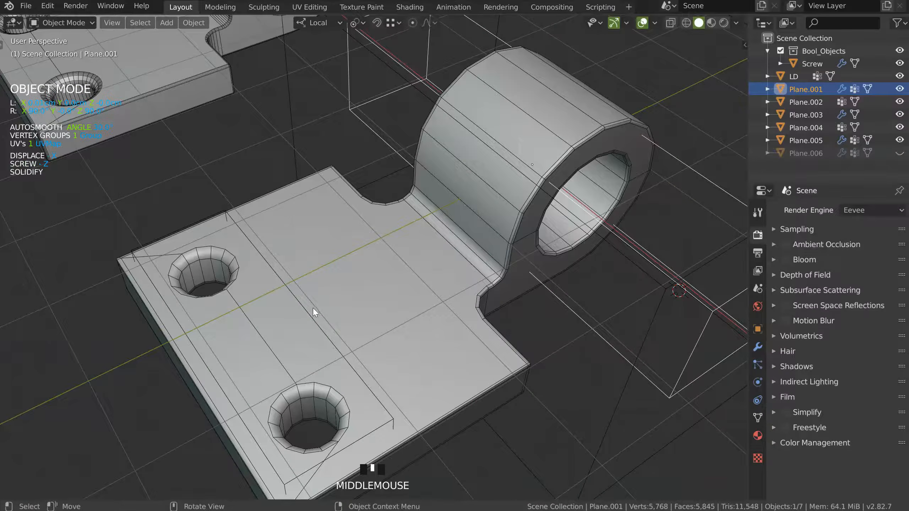
double_click(314, 311)
middle_click_drag(315, 321, 331, 161, "shift")
key("space")
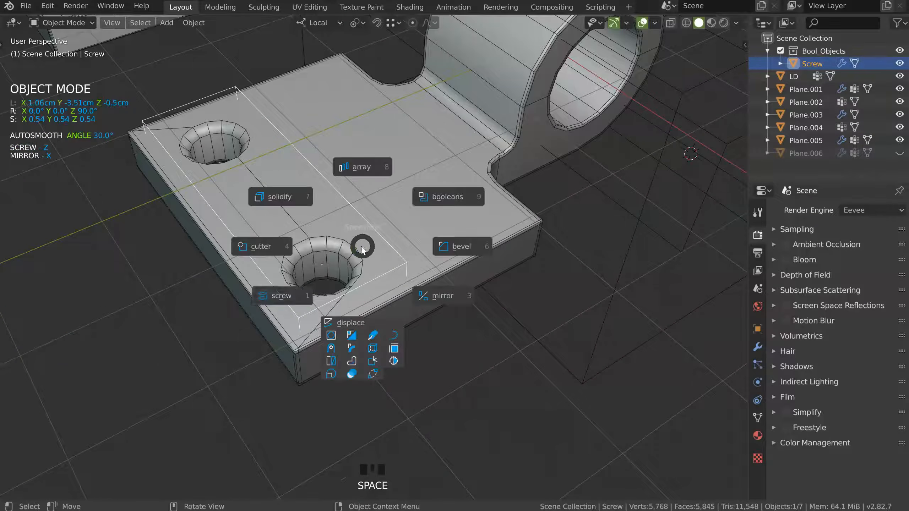
left_click(288, 294)
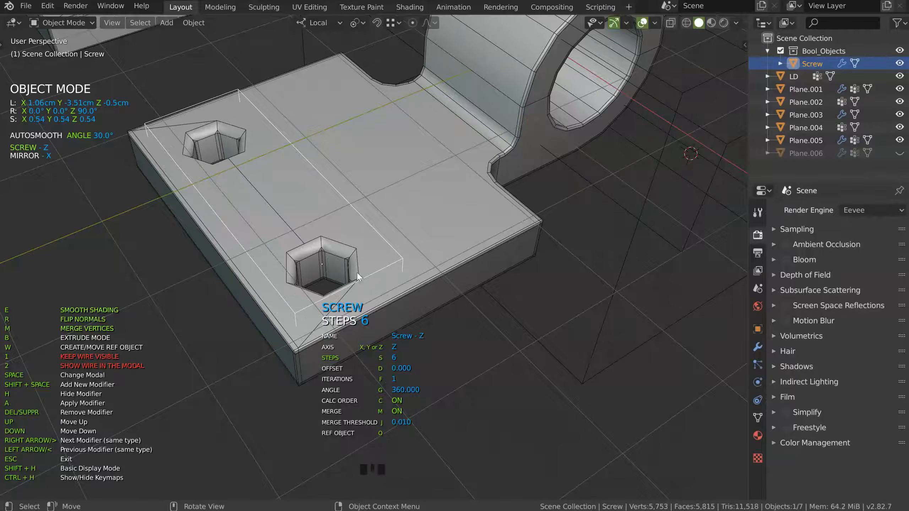
middle_click_drag(372, 270, 344, 245)
Step: Hide the angle-limited Bevel and the Weighted Normal modifiers of Plane.005
left_click(373, 232)
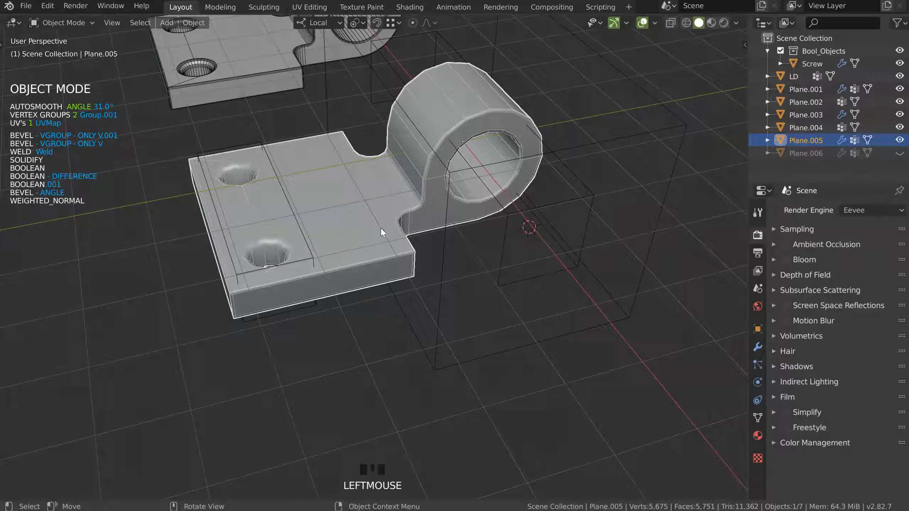
key("space")
left_click(487, 213)
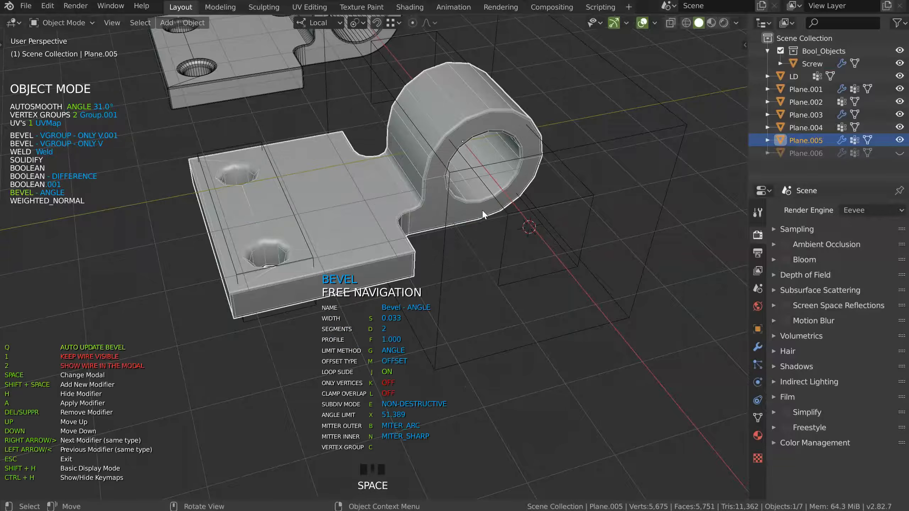
key("h")
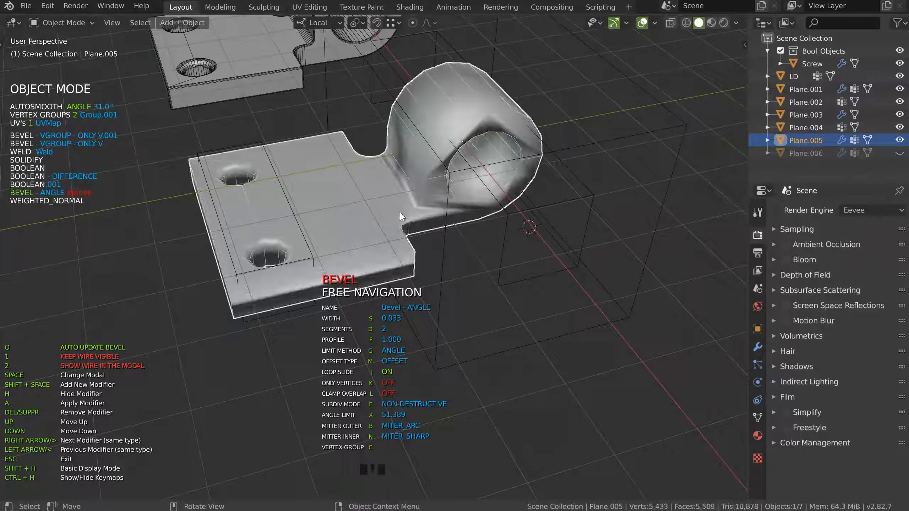
key("Escape")
key("space")
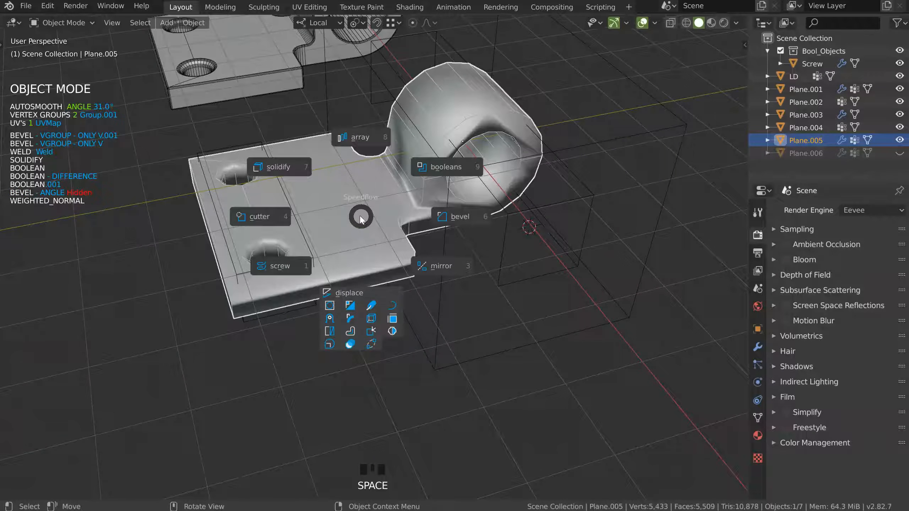
left_click(373, 331)
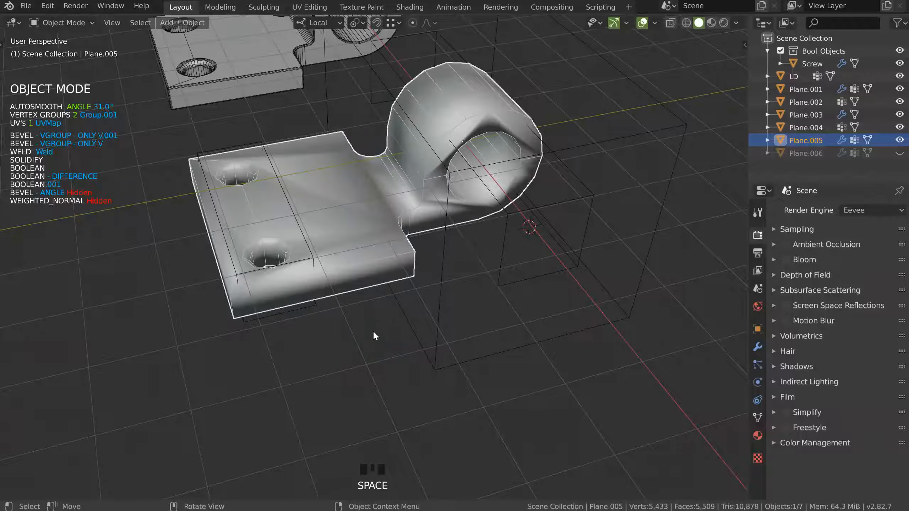
Step: Shade Plane.005 flat and inspect the outlines of the plate's two mounting holes
right_click(365, 236)
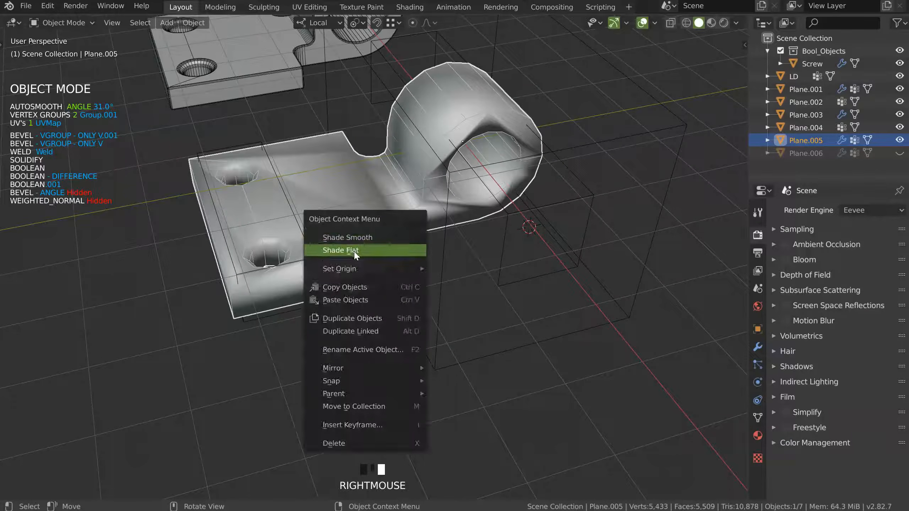
left_click(358, 249)
mouse_move(360, 237)
middle_mouse_down()
mouse_move(394, 194)
mouse_move(329, 219)
mouse_move(318, 237)
mouse_move(351, 201)
mouse_move(422, 203)
mouse_move(373, 240)
middle_mouse_up()
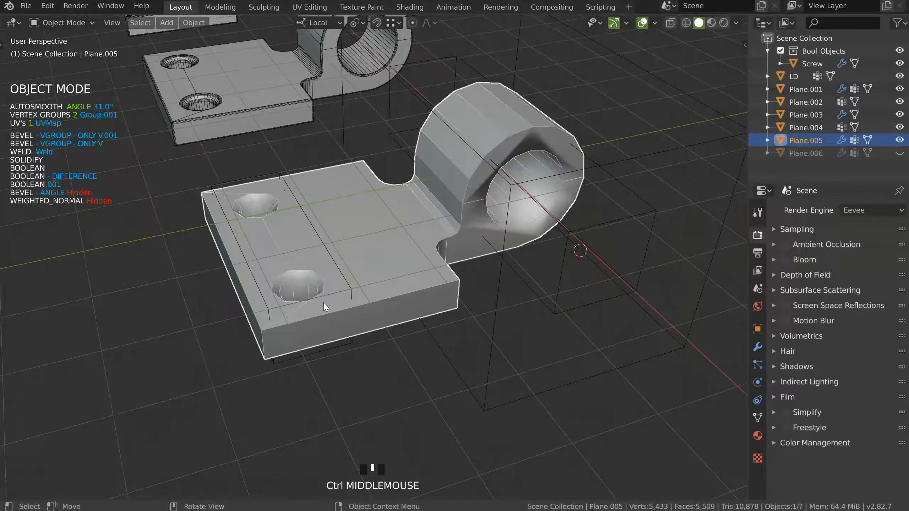
middle_click_drag(324, 303, 334, 317, "ctrl")
left_click(342, 305)
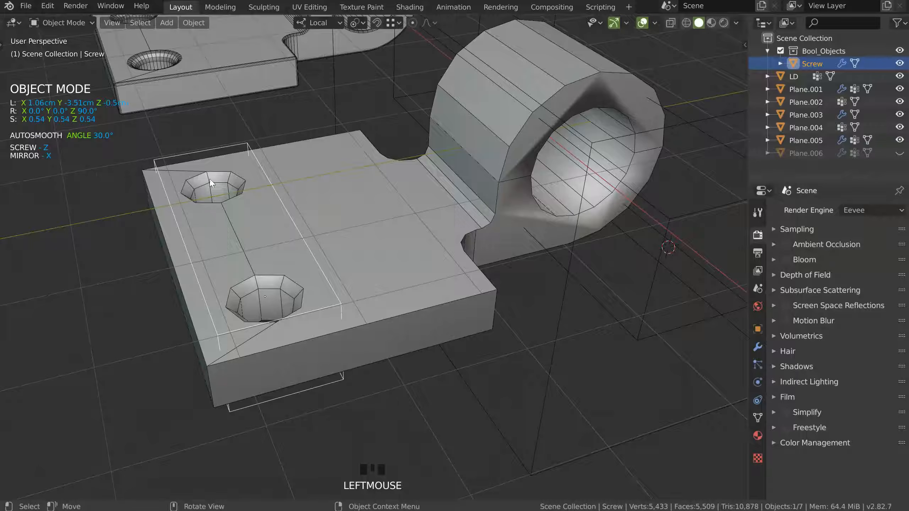
middle_click_drag(258, 267, 378, 123)
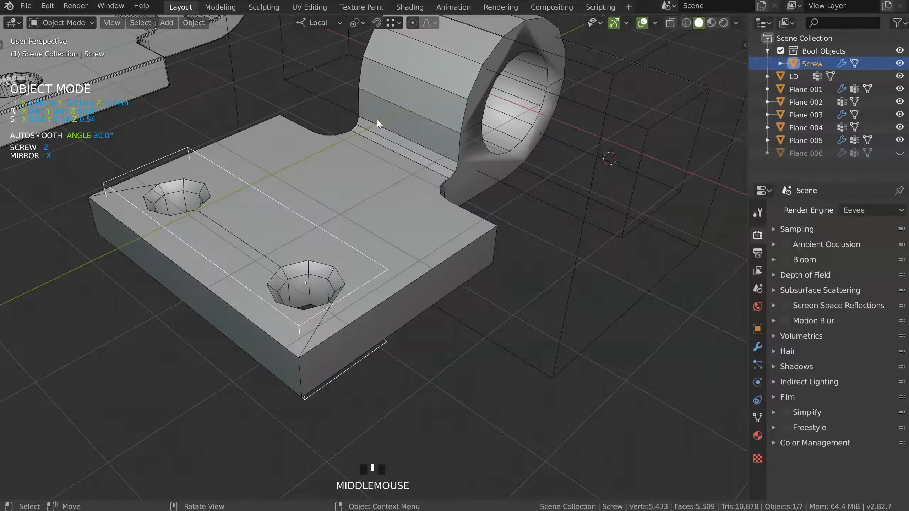
middle_click_drag(189, 308, 257, 254)
middle_click_drag(328, 193, 361, 203)
Step: Apply the whole modifier stack of Plane.005, turning the low-poly bracket into editable geometry
left_click(383, 209)
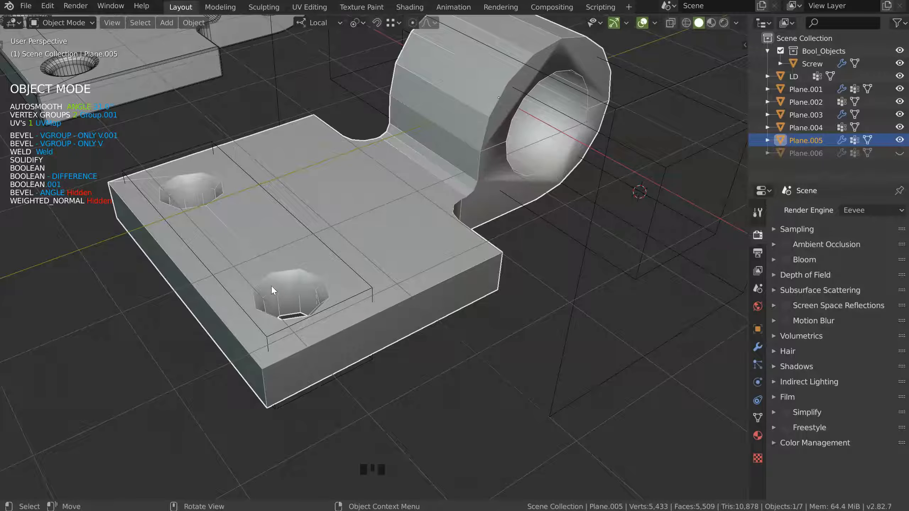
middle_click_drag(280, 243, 265, 207)
middle_click_drag(355, 230, 426, 224, "ctrl")
middle_click_drag(426, 223, 280, 237, "shift")
middle_click_drag(281, 237, 285, 264)
middle_click_drag(384, 214, 351, 228, "shift")
key("shift+q")
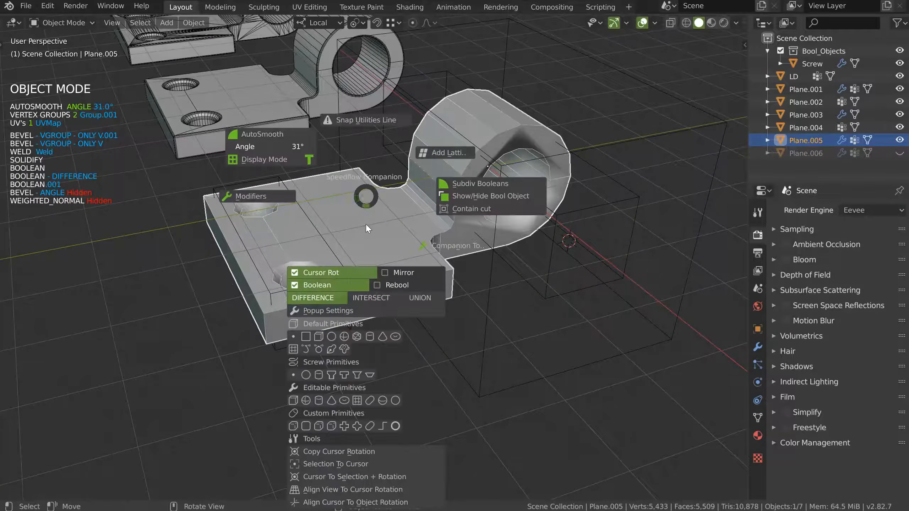
left_click(310, 190)
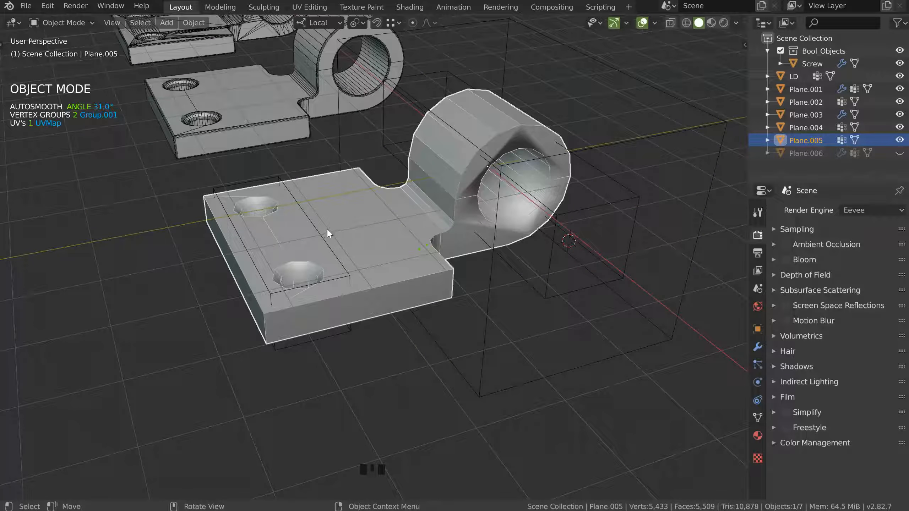
Step: Hide the boolean cutter objects Plane.003, Plane.001 and Screw
left_click(486, 320)
left_click(551, 284, "shift")
left_click(544, 280, "shift")
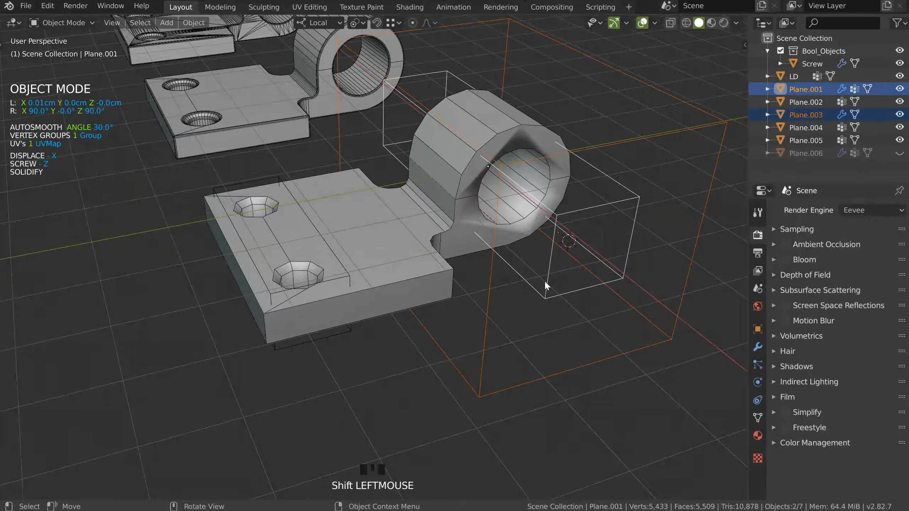
key("h")
left_click(350, 276)
key("h")
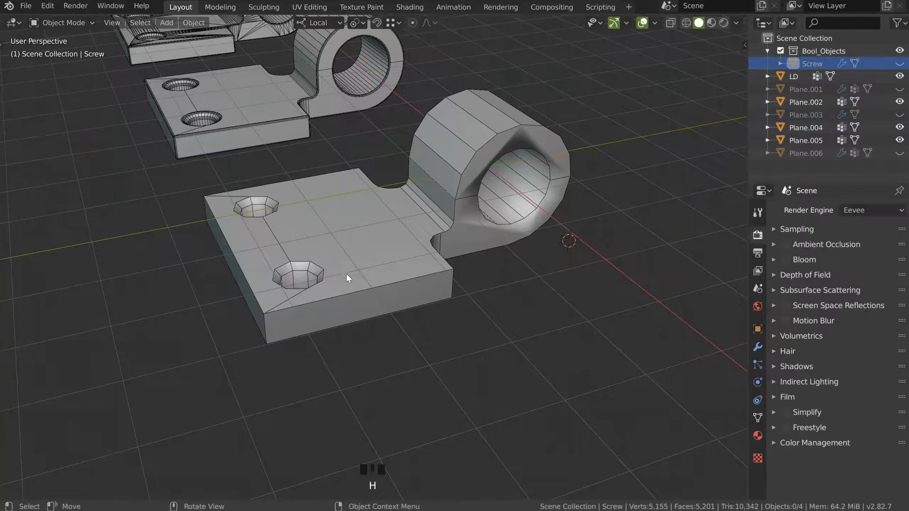
Step: Knife-cut the Plane.005 mesh lengthwise along its centre line in top view
left_click(346, 275)
mouse_move(410, 232)
middle_mouse_down()
mouse_move(407, 221)
mouse_move(472, 188)
mouse_move(400, 189)
mouse_move(422, 204)
mouse_move(393, 214)
mouse_move(400, 247)
middle_mouse_up()
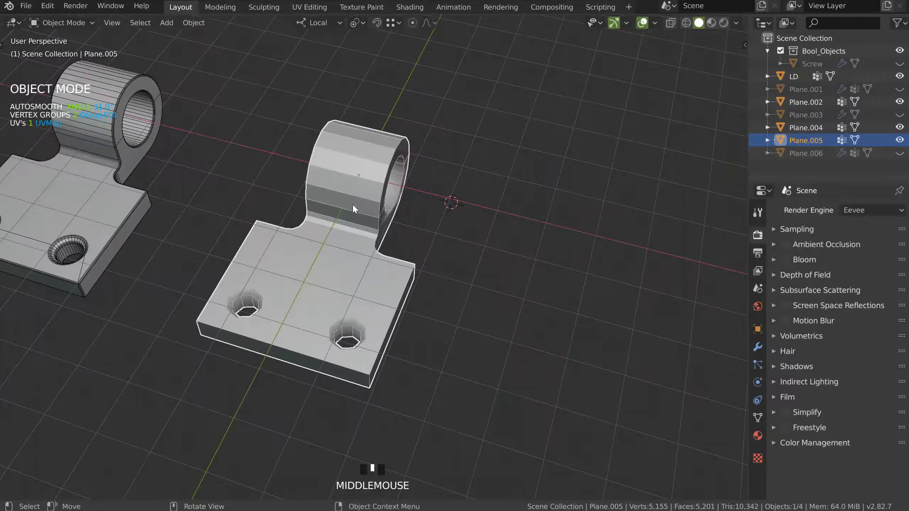
key("KP_7")
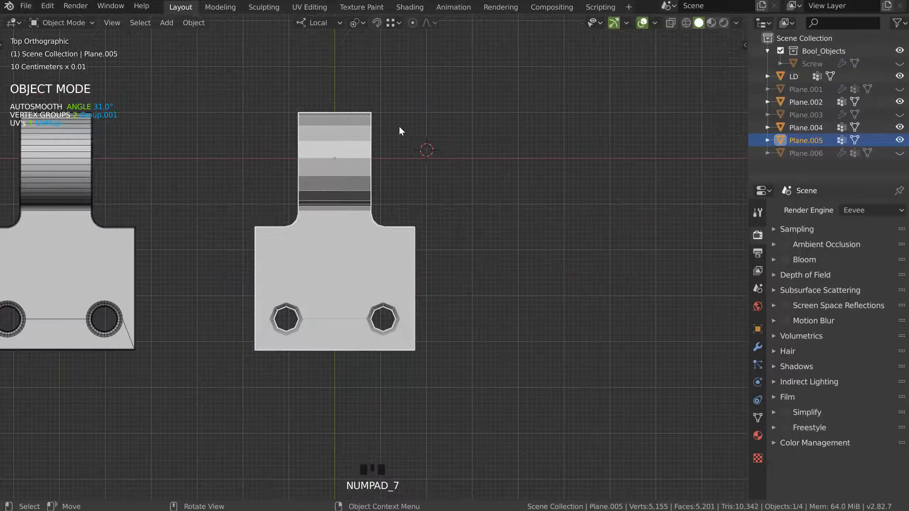
key("Tab")
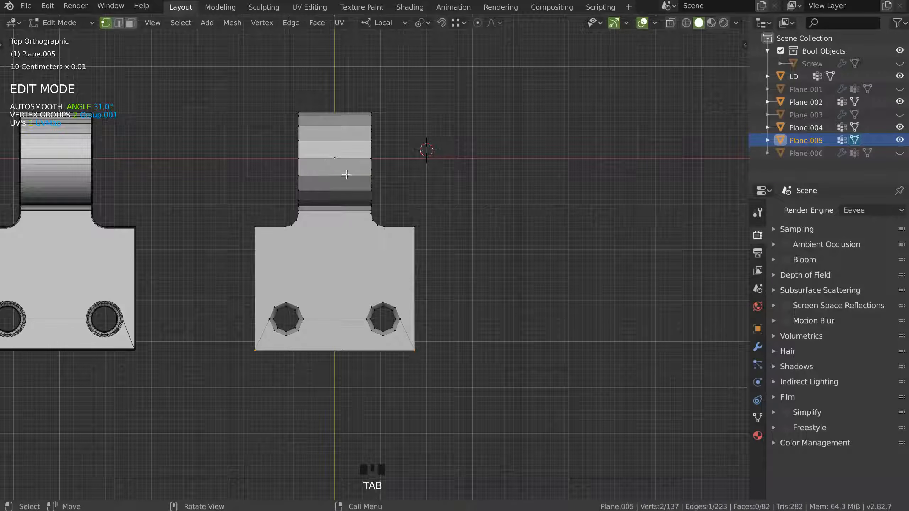
key("k")
left_click(335, 113)
left_click(335, 392)
key("Return")
Step: Select the region on one side of the centre edge loop and delete that half of the bracket
key("Tab")
middle_click_drag(336, 310, 297, 237)
middle_click_drag(403, 200, 344, 185, "ctrl")
key("a")
left_click(248, 122)
middle_click_drag(276, 169, 283, 207)
key("Tab")
left_click(225, 220, "alt")
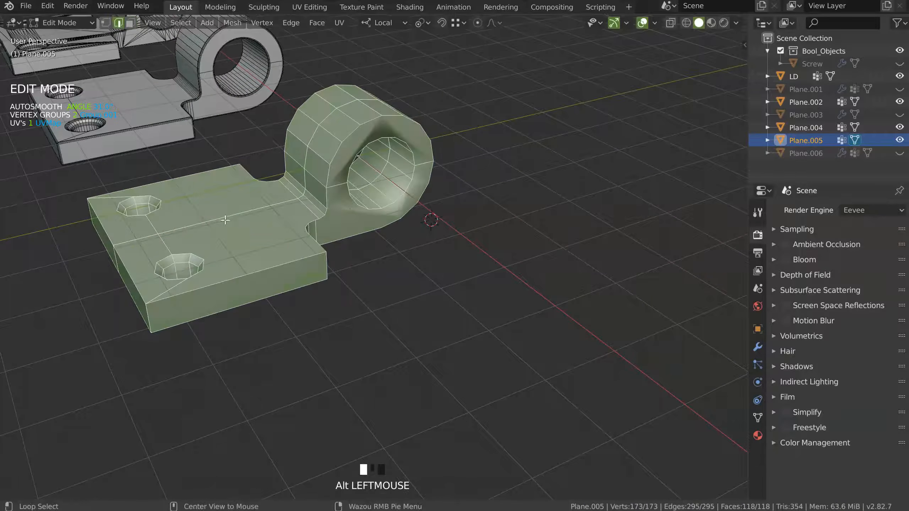
middle_click_drag(373, 183, 399, 213)
key("a")
left_click(314, 141)
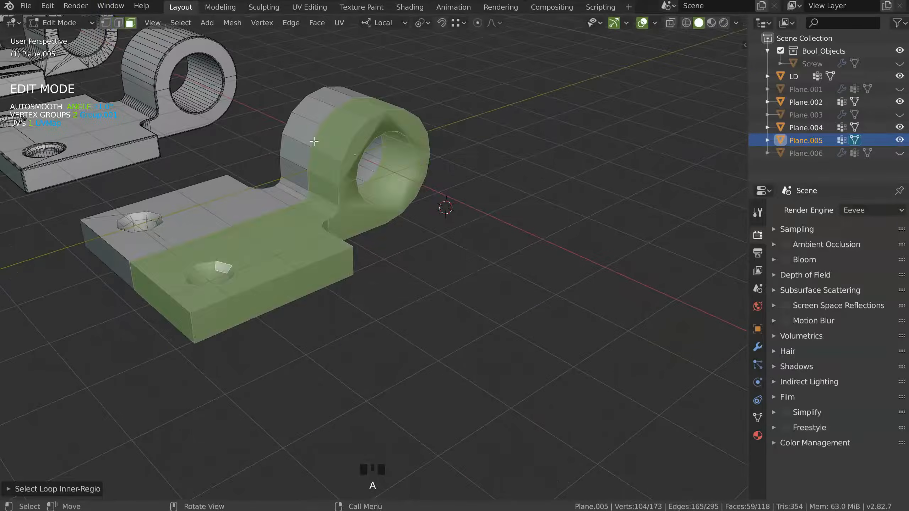
middle_click_drag(314, 141, 319, 199)
key("a")
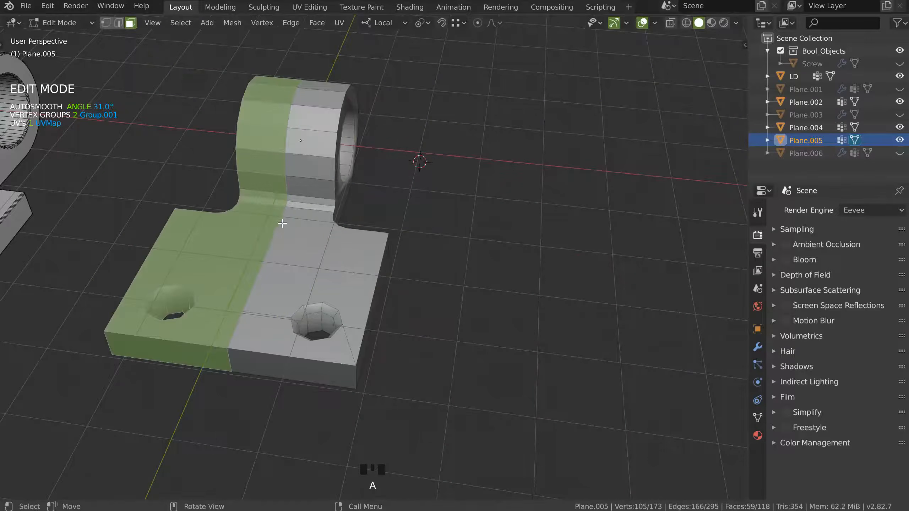
key("x")
Step: Connect the bore's vertices to the outer rim vertices around the barrel's end face with the Connect tool
middle_click_drag(406, 221, 351, 93)
middle_click_drag(351, 93, 453, 180, "shift")
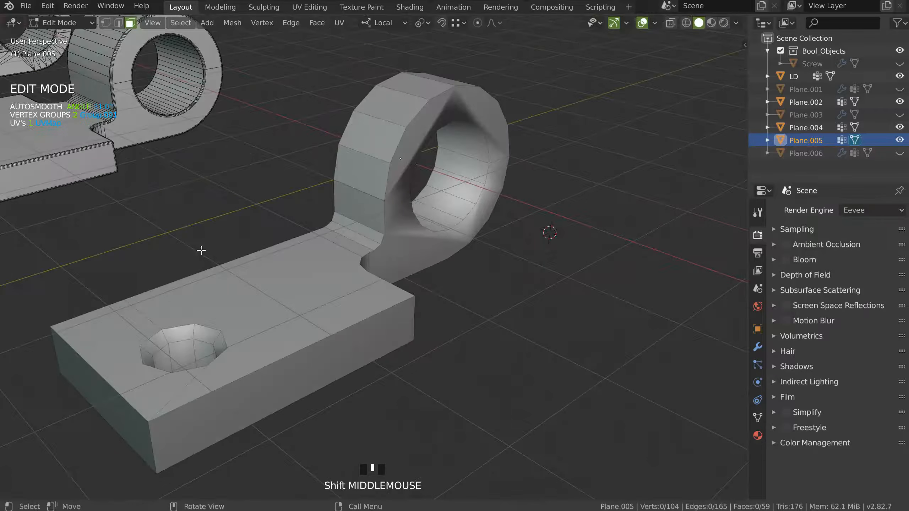
middle_click_drag(322, 229, 328, 252)
right_click(316, 241, "alt")
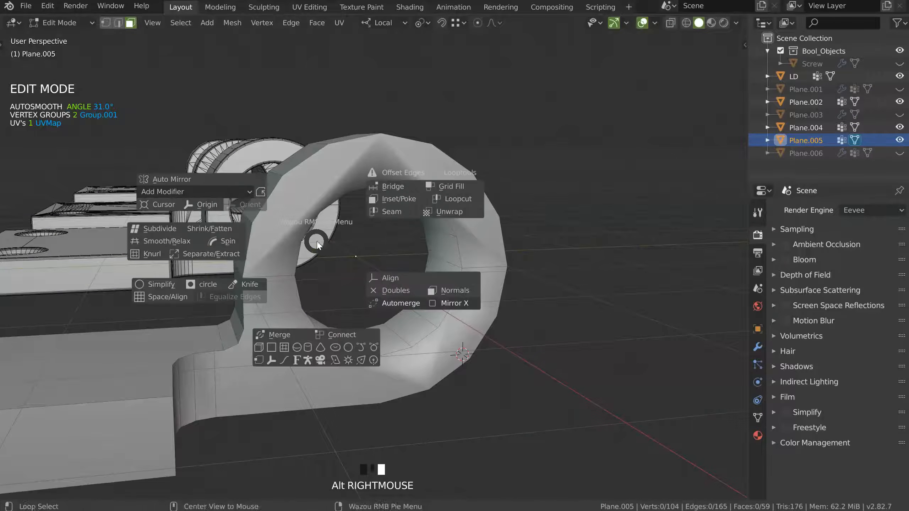
left_click(342, 338)
left_click(301, 242)
middle_click_drag(302, 242, 282, 179)
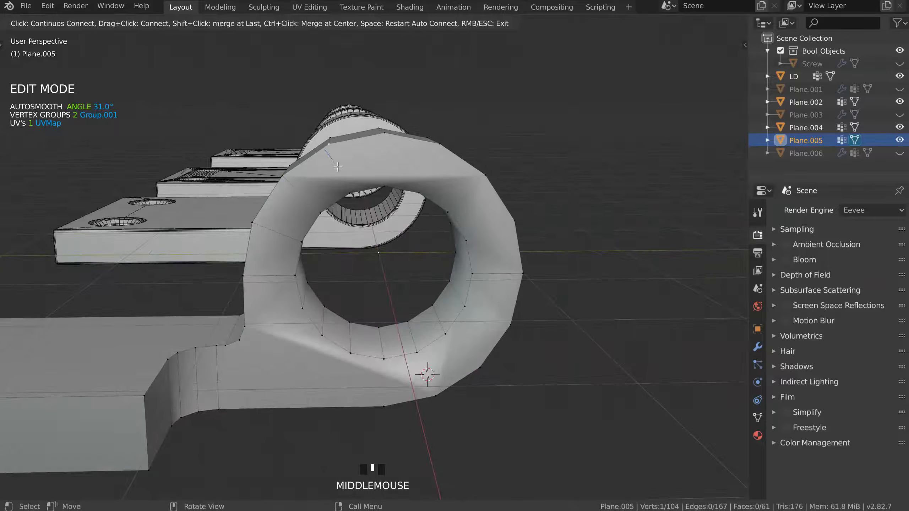
left_click(386, 139)
left_click(437, 145)
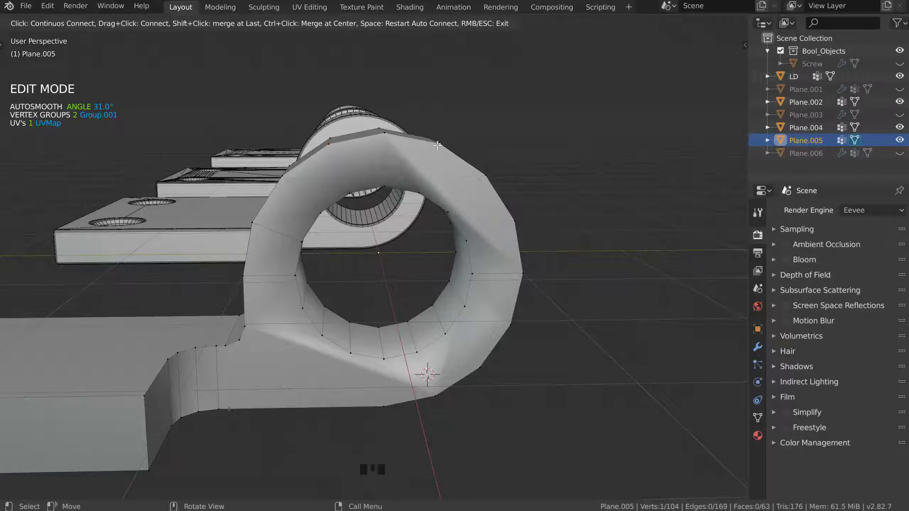
left_click(418, 197)
left_click(514, 222)
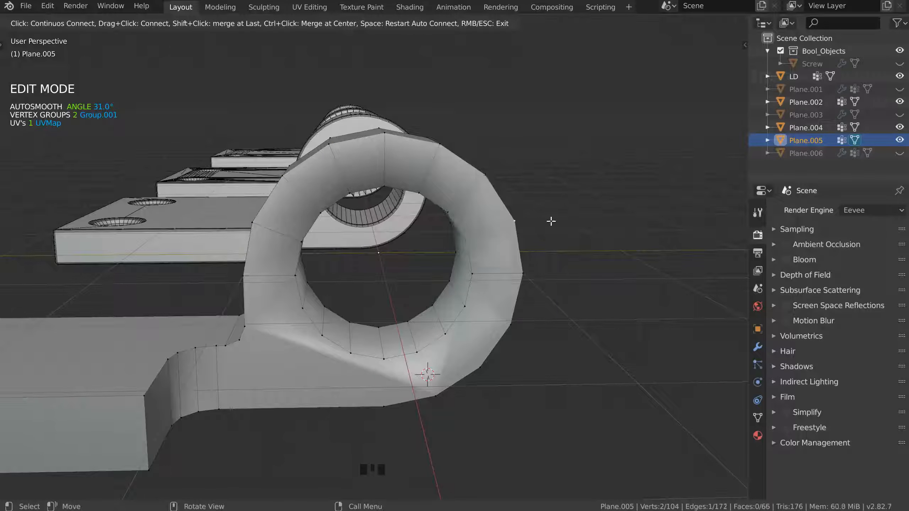
left_click(512, 325)
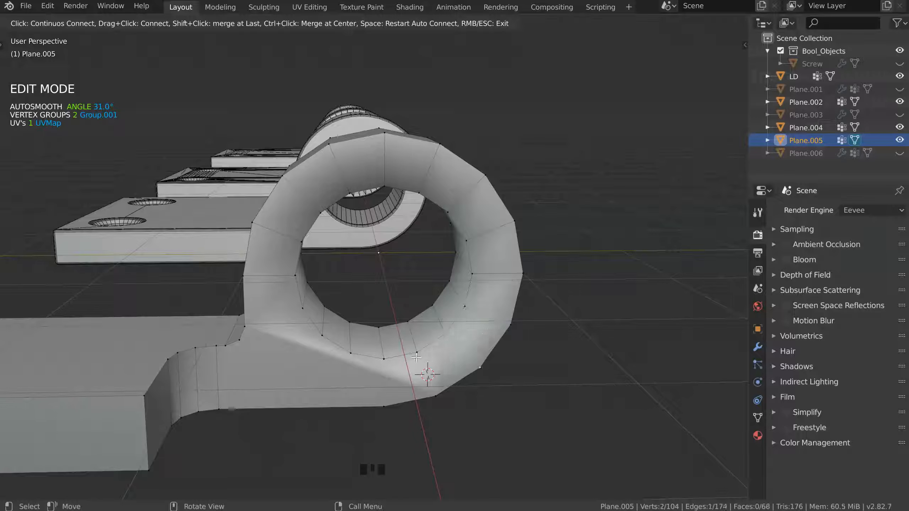
left_click(422, 378)
left_click(388, 385)
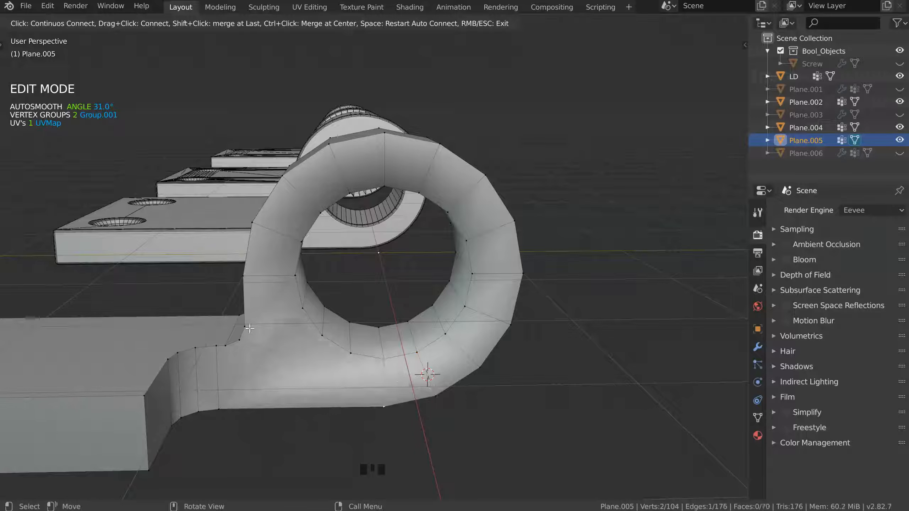
left_click(303, 310)
Step: Knife-cut an edge in top view from the mounting hole straight to the plate's outer side edge
middle_click_drag(245, 335, 260, 322)
middle_click_drag(259, 322, 319, 276, "shift")
middle_click_drag(319, 276, 298, 273)
middle_click_drag(350, 291, 314, 342)
key("KP_7")
middle_click_drag(318, 178, 382, 248, "shift")
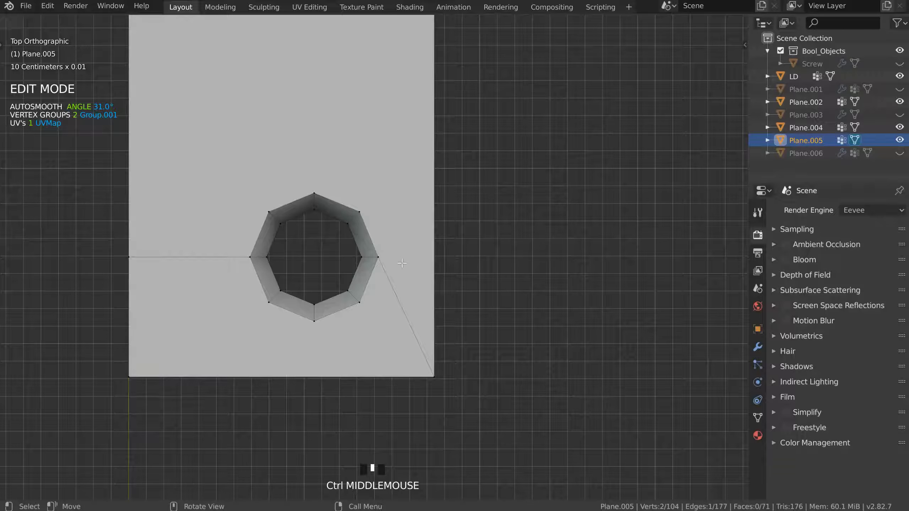
key("k")
left_click(379, 256)
key("space")
Step: Dissolve the diagonal edges running from the mounting hole to the plate's corner on both faces
key("Tab")
left_click(405, 307)
key("ctrl+x")
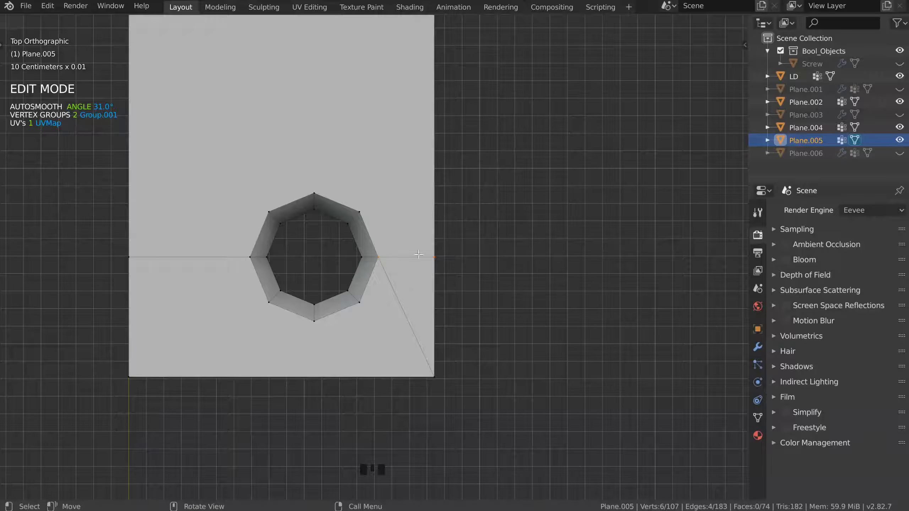
middle_click_drag(404, 307, 420, 331)
left_click(407, 345)
key("ctrl+x")
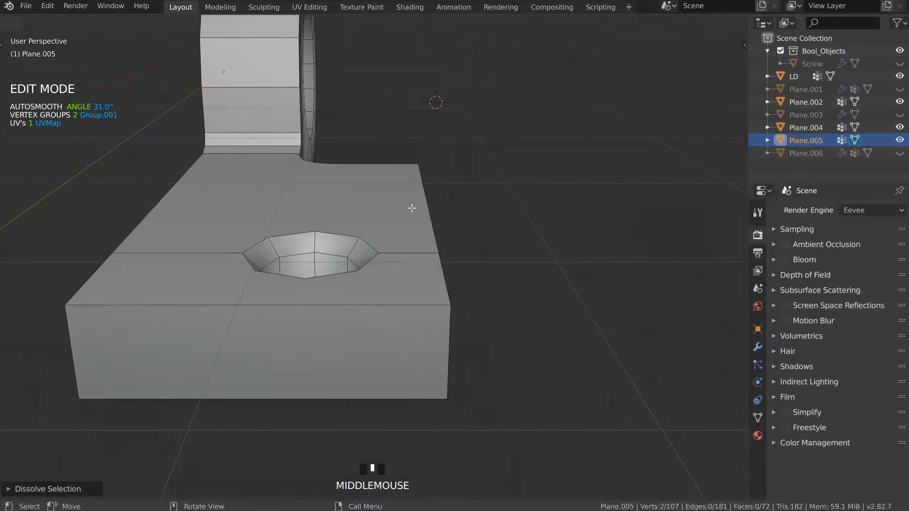
Step: Knife-cut straight from the mounting hole to the plate's end edge, with cut through and angle constraint on
key("KP_7")
middle_click_drag(443, 168, 414, 220, "ctrl")
key("k")
key("z")
key("c")
left_click(343, 276)
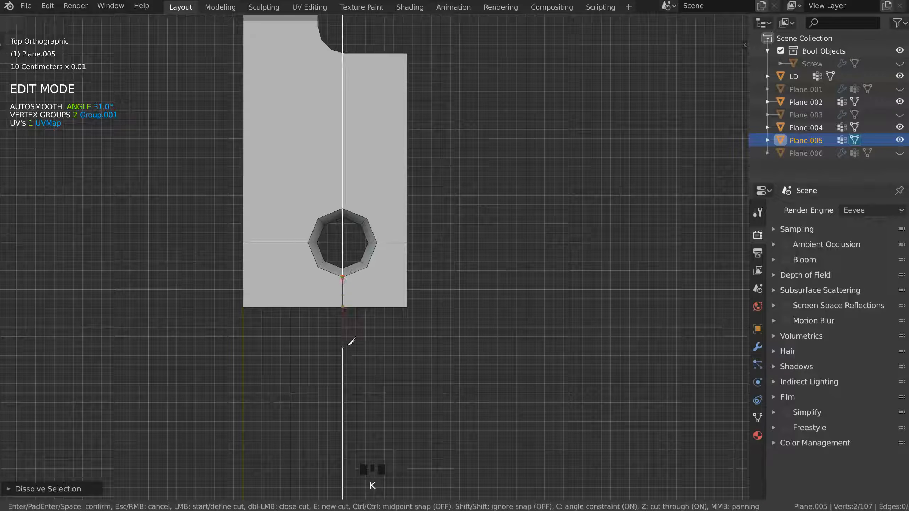
left_click(345, 355)
key("Return")
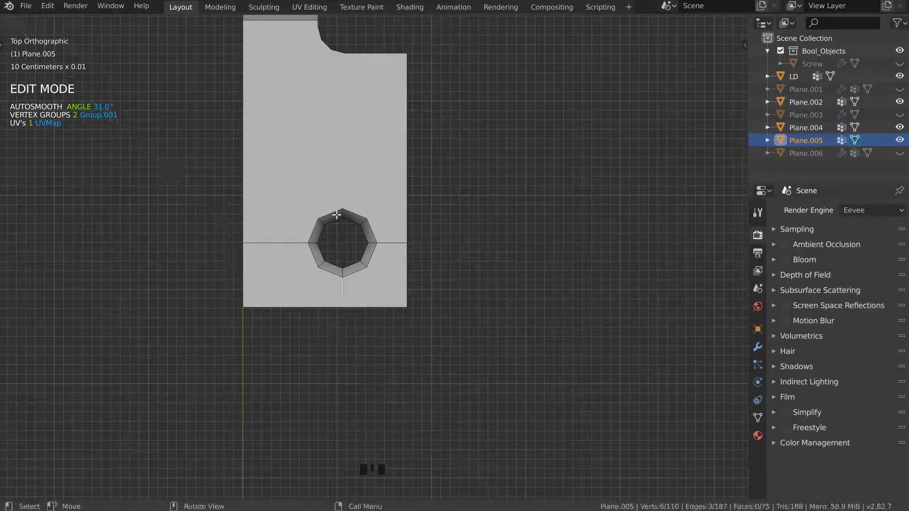
Step: Knife-cut through the plate from the mounting hole's inner vertex to the end of the notch's rounded corner
key("k")
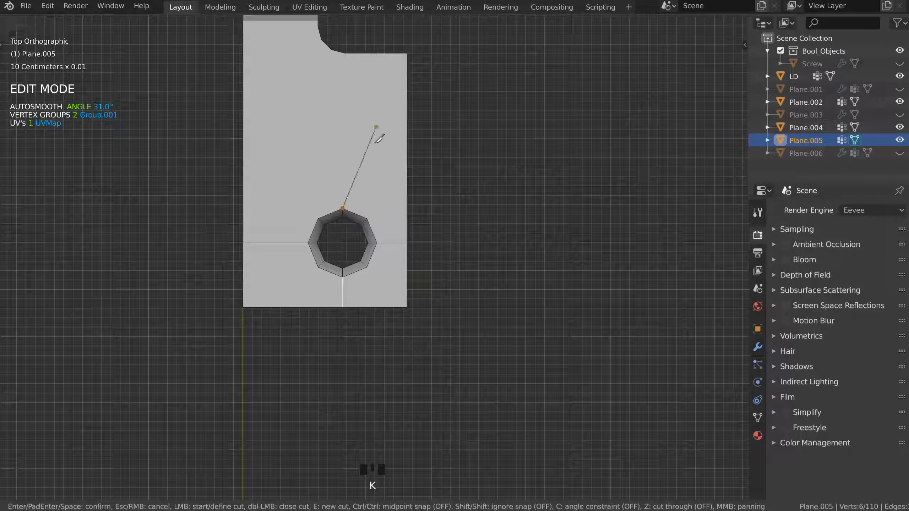
key("z")
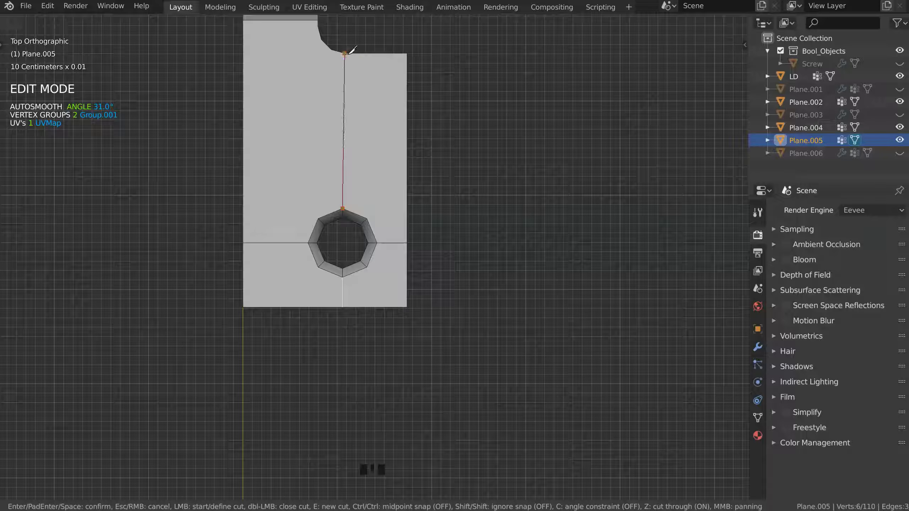
key("space")
Step: Merge the three stray cut vertices on the plate's underside onto the mounting hole's nearest rim vertices
middle_click_drag(390, 112, 372, 36)
middle_click_drag(325, 224, 317, 209, "ctrl")
key("Tab")
left_click_drag(296, 146, 301, 160)
key("Tab")
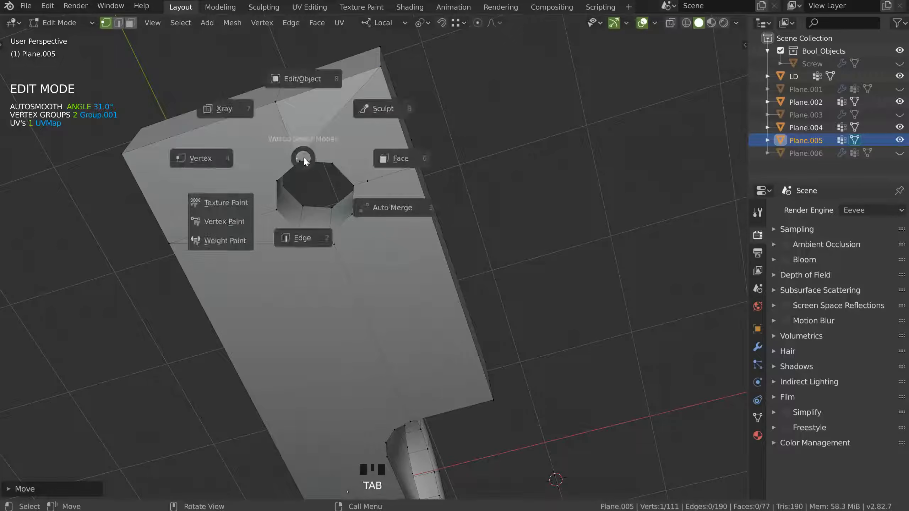
key("g")
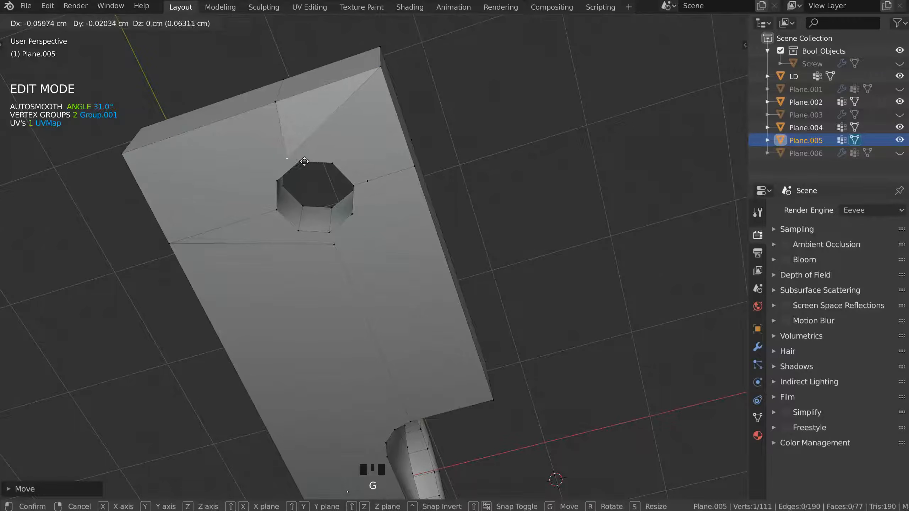
left_click(354, 186)
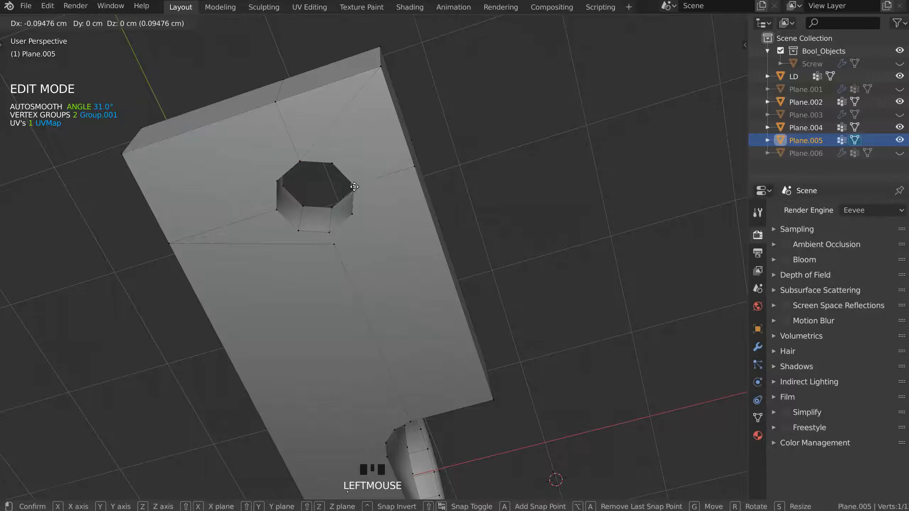
left_click_drag(332, 247, 330, 236)
Step: Dissolve the two leftover edges running from the mounting hole to the plate's side edge and corner
key("Tab")
left_click(263, 240)
key("ctrl+x")
left_click(328, 121)
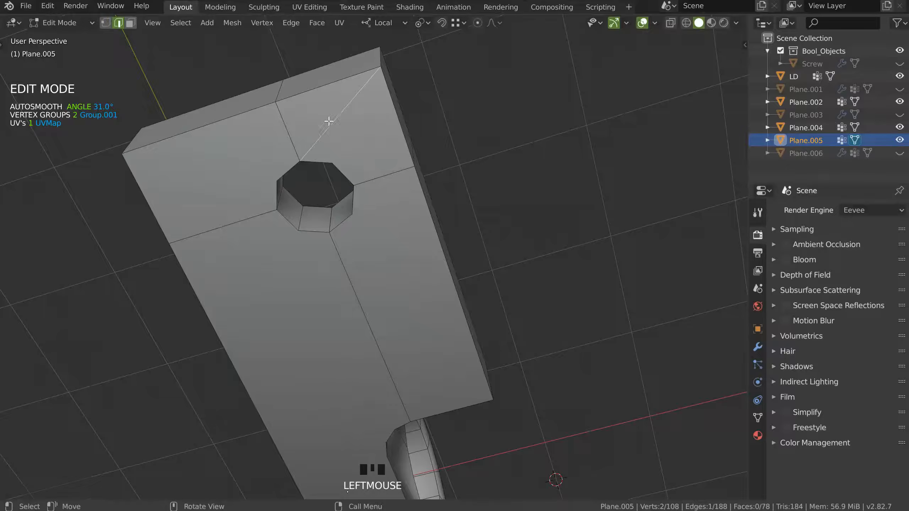
key("ctrl+x")
Step: Knife-cut in right view straight down from the plate end of the ring's fillet through the bottom edge
middle_click_drag(345, 157, 372, 216)
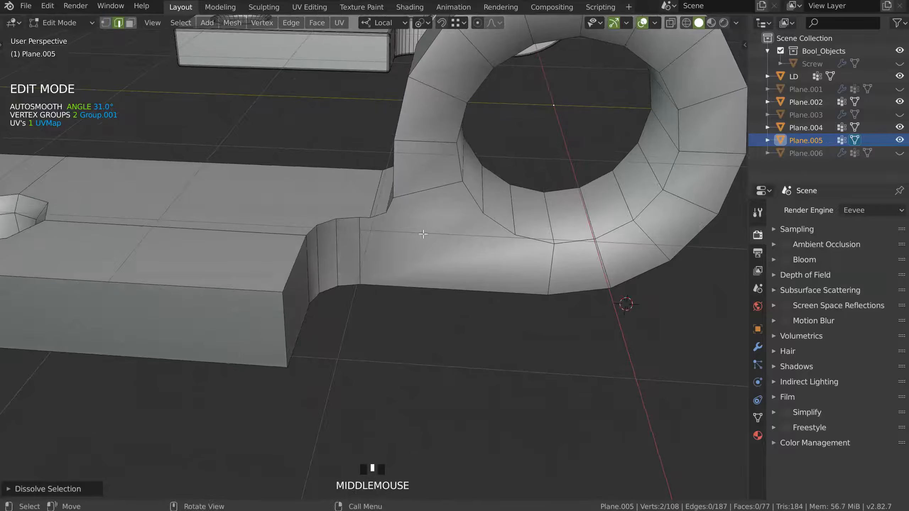
key("KP_3")
middle_click_drag(423, 234, 384, 251, "ctrl")
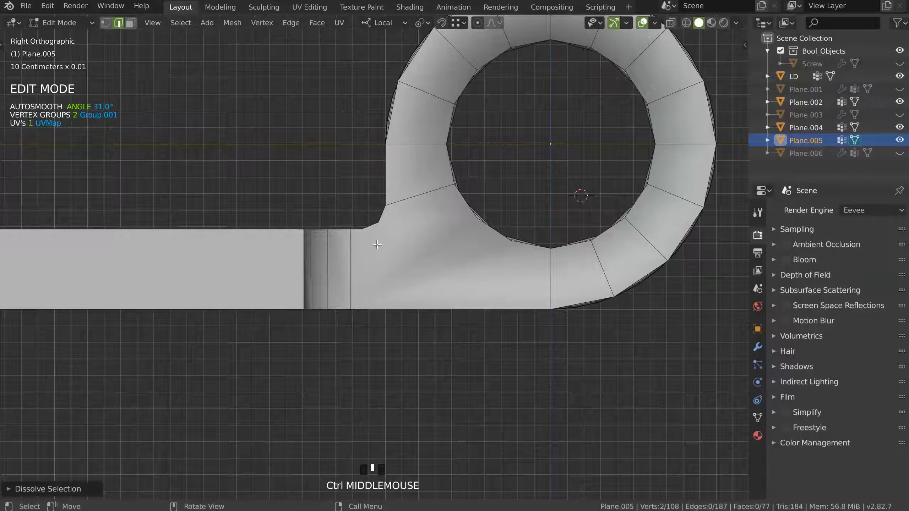
key("k")
left_click(363, 230)
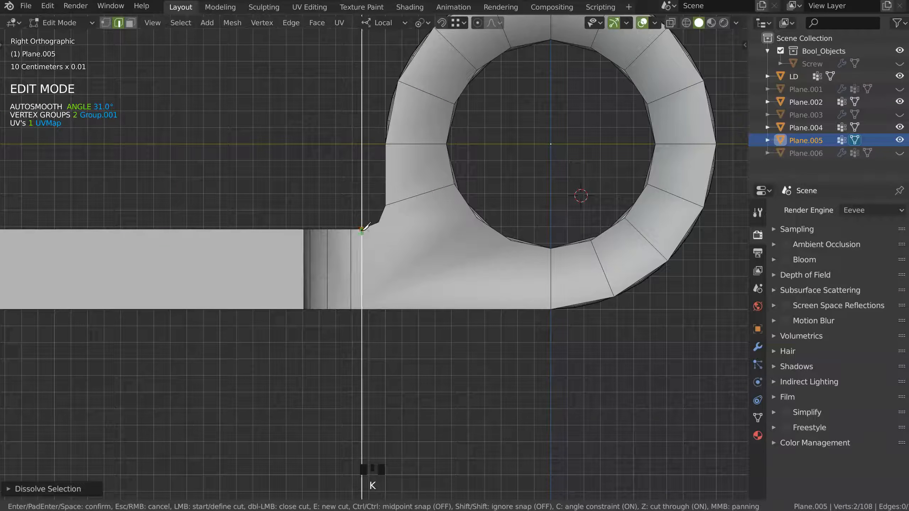
left_click(363, 372)
key("Return")
Step: Add a centred loop cut around the ring's side faces and dissolve the stray edge at the lower inner rim
middle_click_drag(485, 225, 469, 244, "ctrl")
key("ctrl+r")
left_click(511, 324)
right_click(509, 324)
middle_click_drag(414, 289, 415, 258, "ctrl")
left_click(444, 309)
key("ctrl+x")
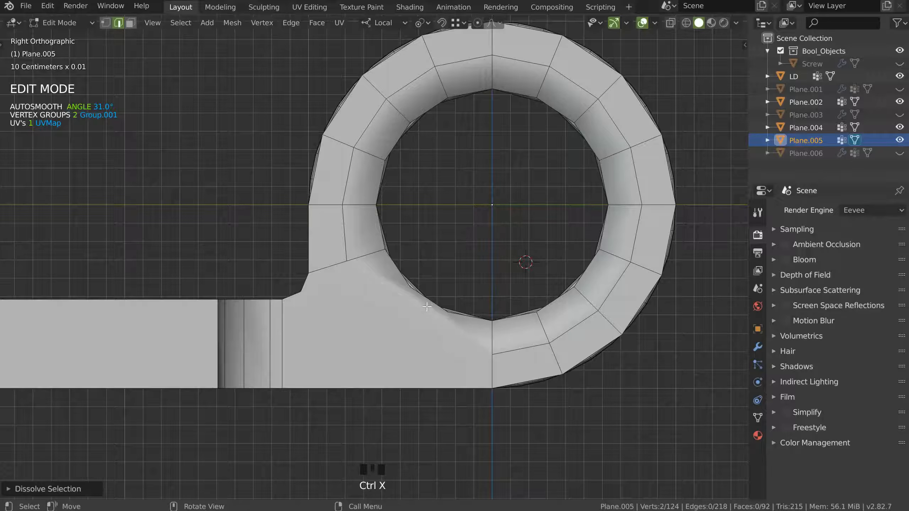
Step: Knife-cut the missing part of the ring's middle loop near the plate, with spokes to the inner rim vertices
middle_click_drag(408, 295, 419, 273, "ctrl")
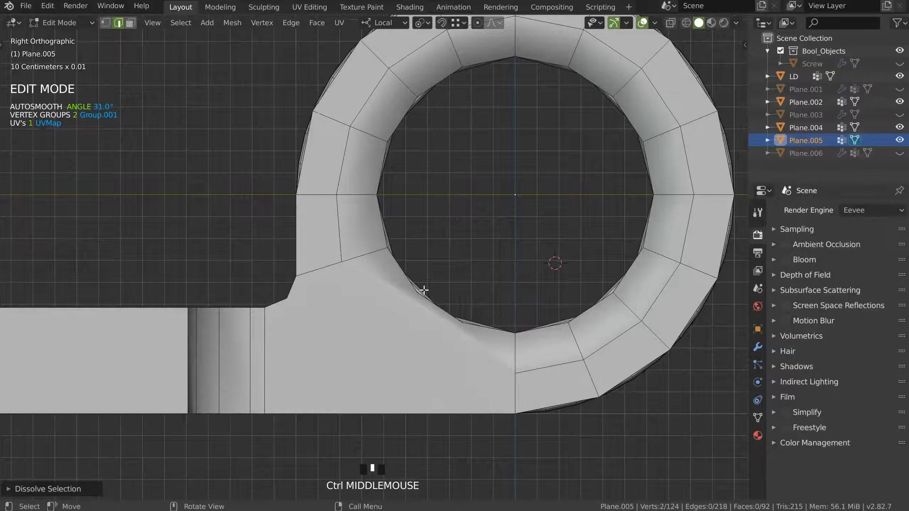
key("k")
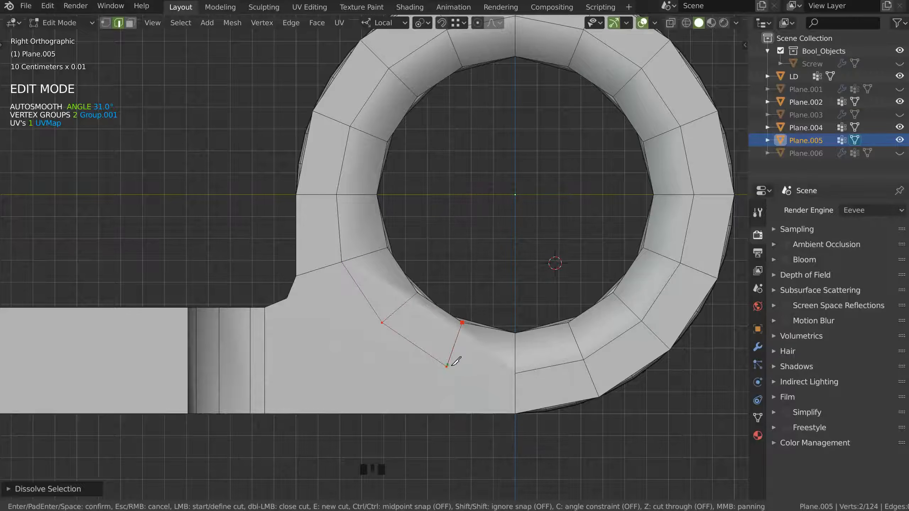
left_click(515, 373)
key("Return")
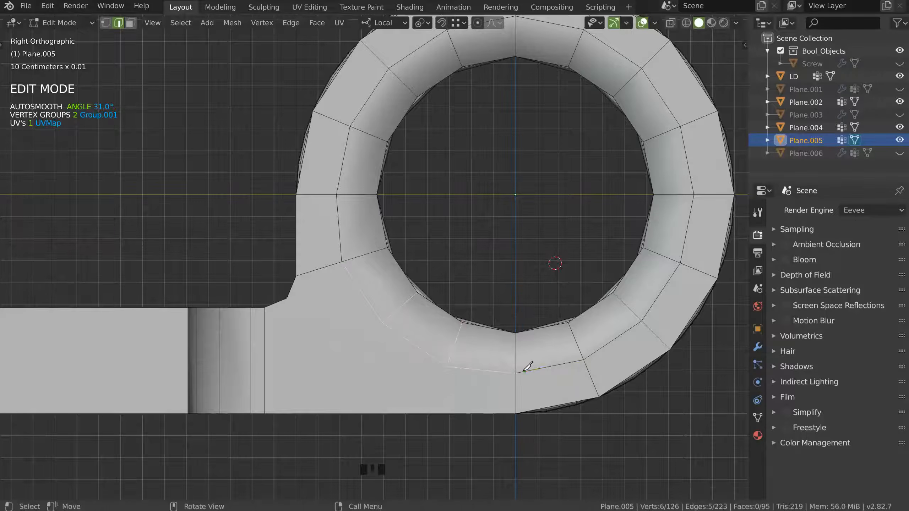
Step: Nudge the two new middle-loop vertices so the loop follows the ring's curvature
middle_click_drag(484, 373, 458, 339, "shift")
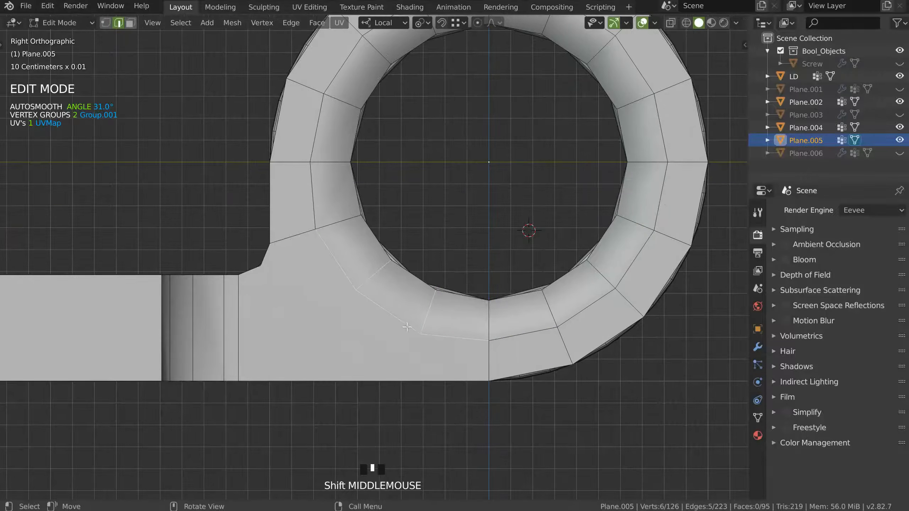
key("Tab")
left_click_drag(421, 334, 420, 329)
mouse_move(354, 285)
left_mouse_down()
mouse_move(361, 279)
mouse_move(358, 291)
left_mouse_up()
Step: Knife-cut straight down from both adjusted loop vertices to the bottom edge, with cut through and angle constraint on
key("k")
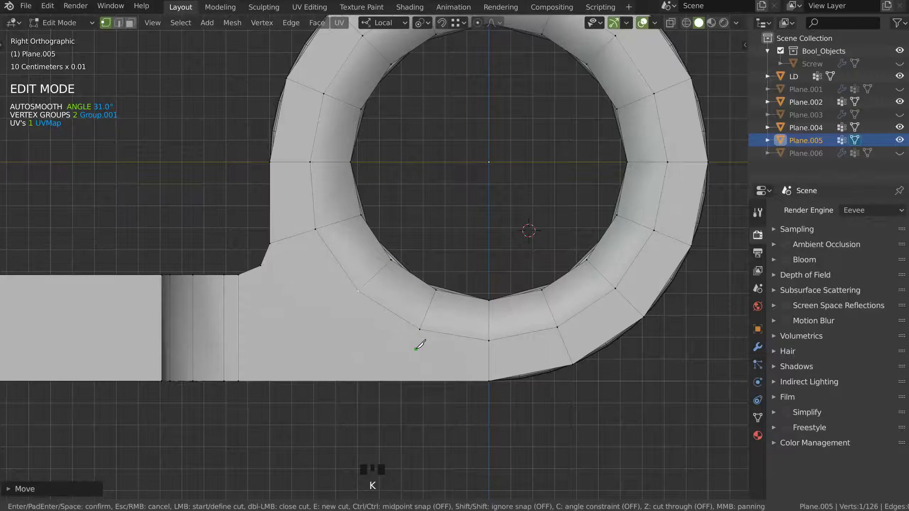
key("z")
key("c")
left_click(420, 330)
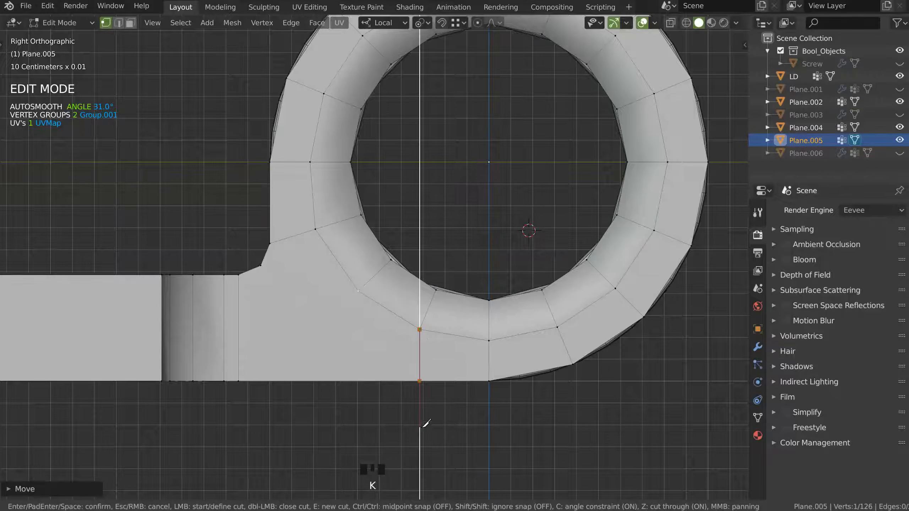
left_click(422, 433)
double_click(421, 430)
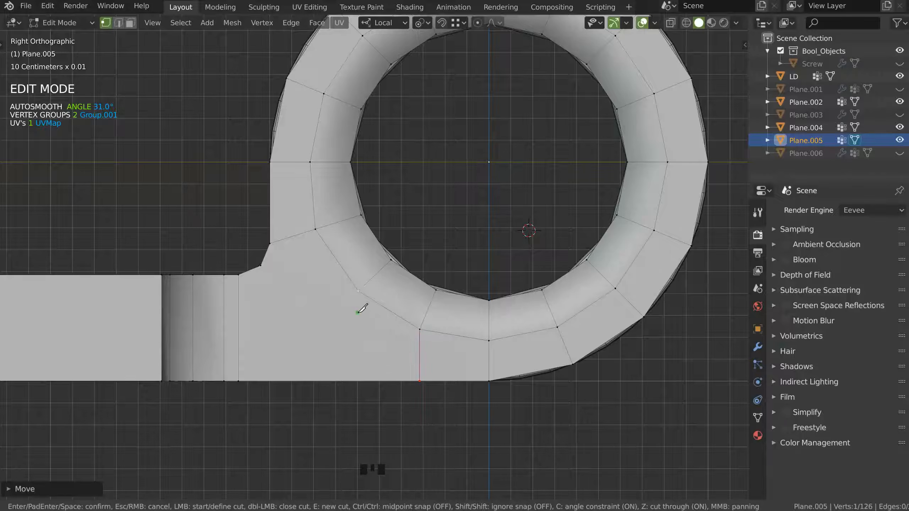
left_click(359, 291)
double_click(356, 431)
Step: Knife-cut from the loop vertex to the fillet's middle vertex, continuing straight down to the bottom edge
left_click(358, 292)
key("c")
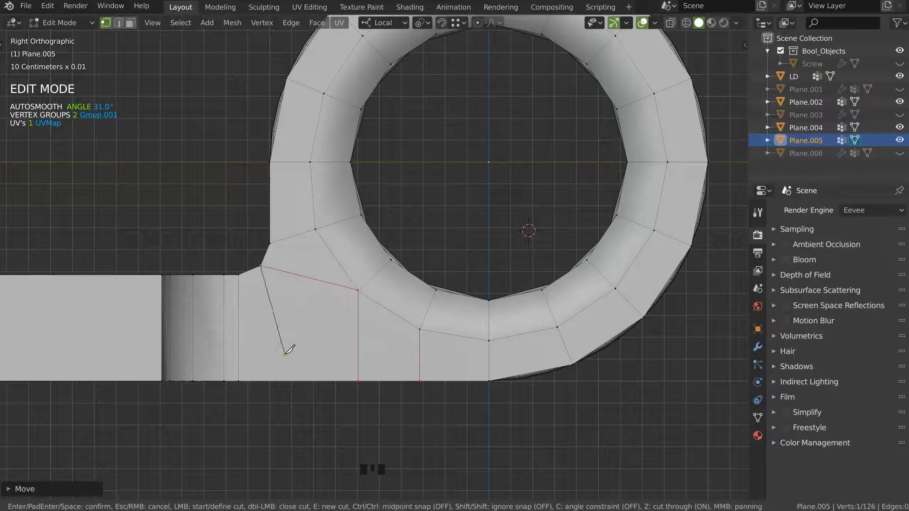
key("c")
left_click(275, 417)
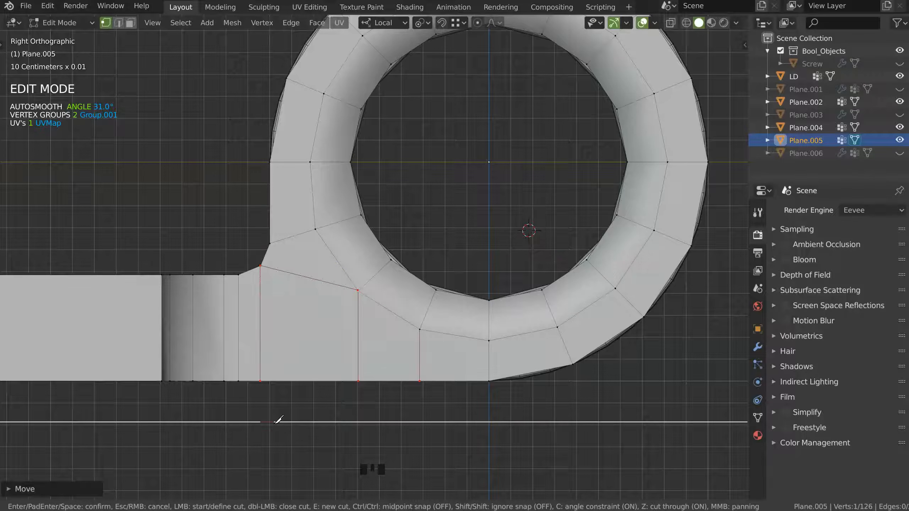
key("Return")
Step: Merge the overlapping vertices at the loop's junction with the fillet cut and move the merged vertex toward the plate
left_click(360, 293)
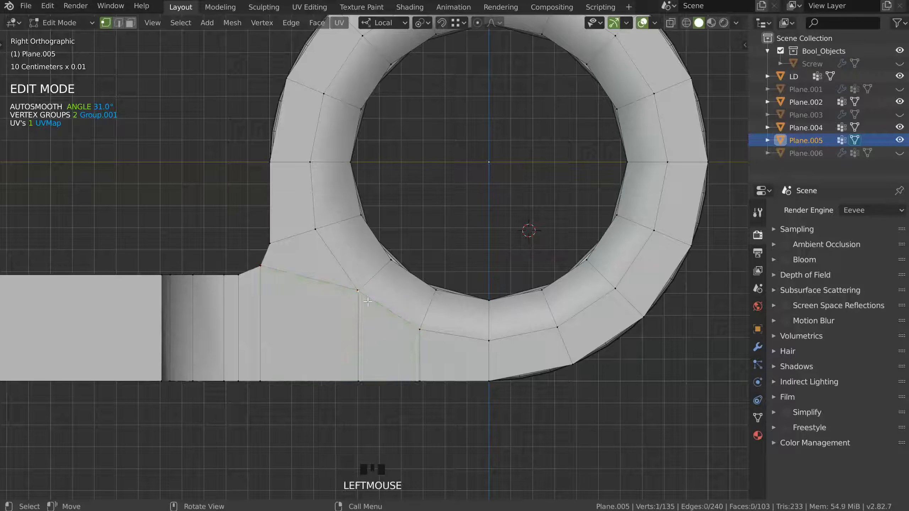
left_click(359, 287, "shift")
right_click(365, 288, "alt")
left_click(337, 379)
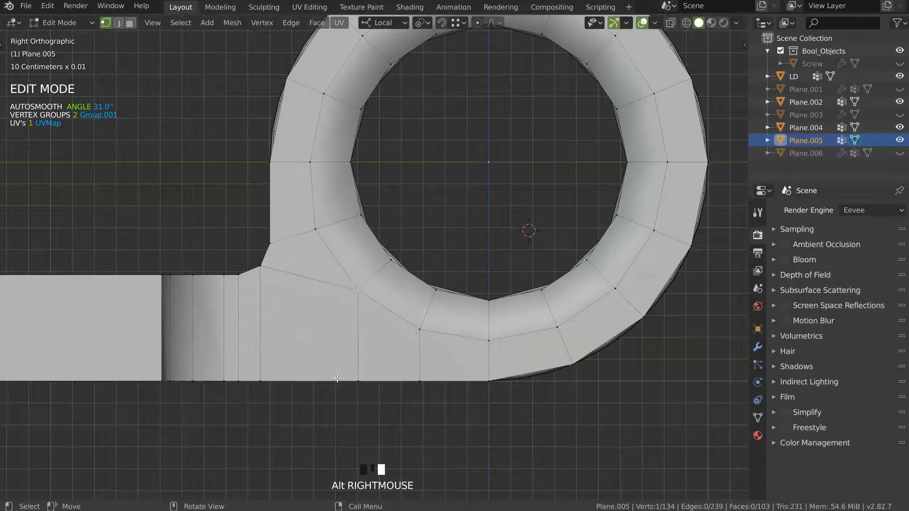
left_click_drag(359, 293, 333, 313)
Step: Move the bottom edge under the junction vertex along local Y to line up with that vertex
left_click(359, 377)
key("Tab")
mouse_move(385, 399)
right_mouse_down("ctrl")
mouse_move(344, 359)
mouse_move(337, 373)
right_mouse_up("ctrl")
key("g")
key("y")
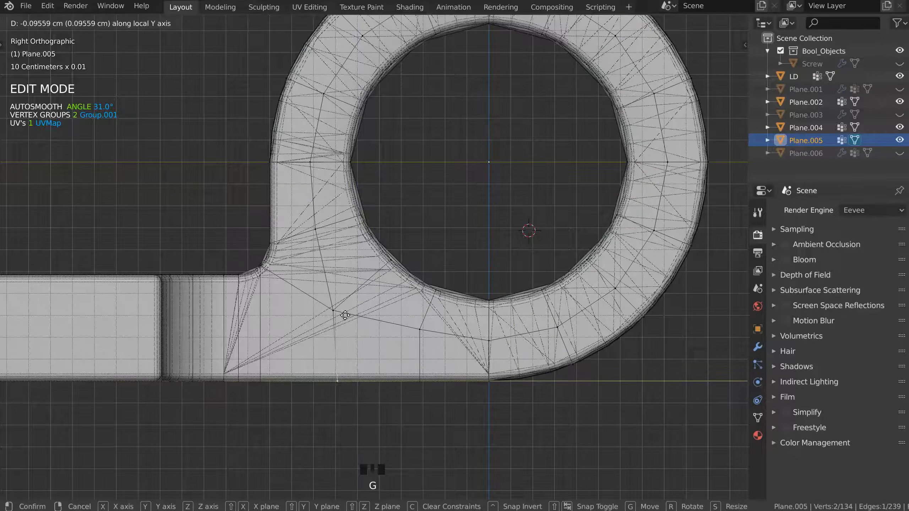
left_click(337, 310)
key("Tab")
Step: Shade the bracket half flat
middle_click_drag(388, 229, 366, 346)
key("Tab")
right_click(341, 173)
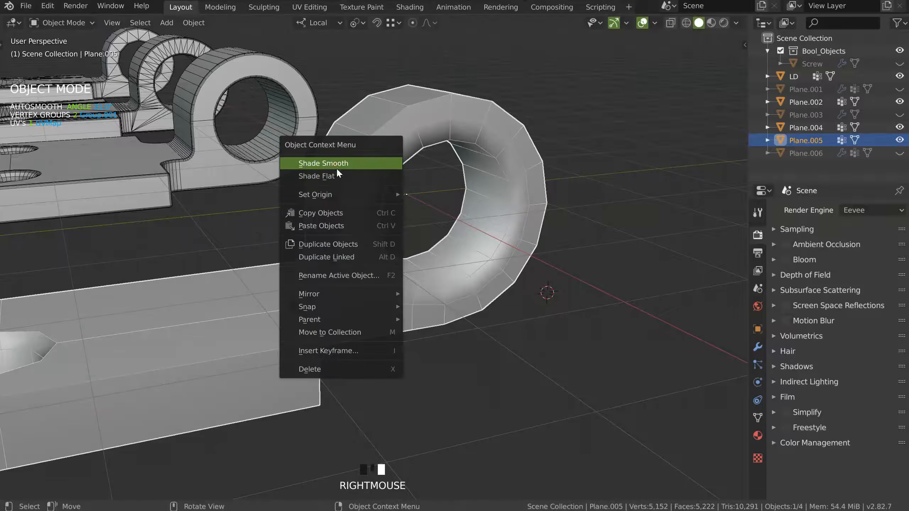
left_click(328, 176)
middle_click_drag(394, 197, 398, 259)
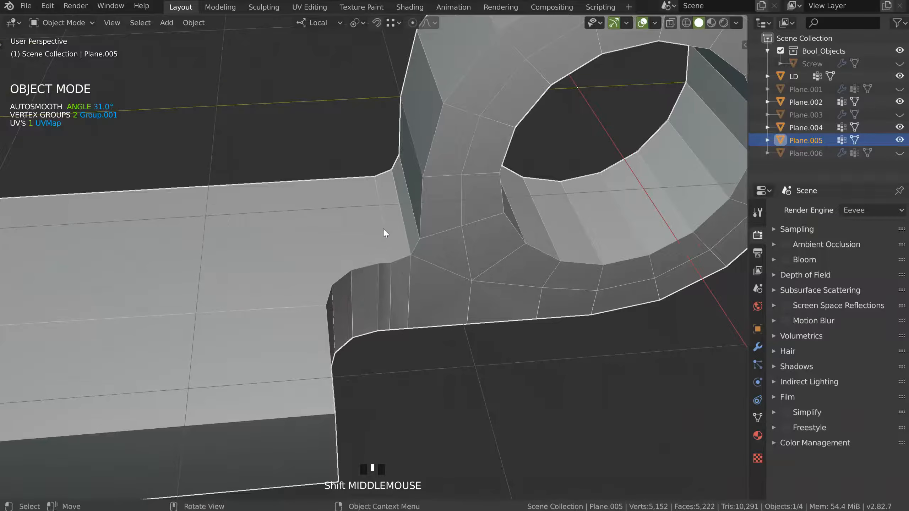
Step: Knife-cut in top view straight across the plate from the ring end of the notch's rounded corner, with cut through on
key("KP_7")
middle_click_drag(297, 69, 331, 149, "shift")
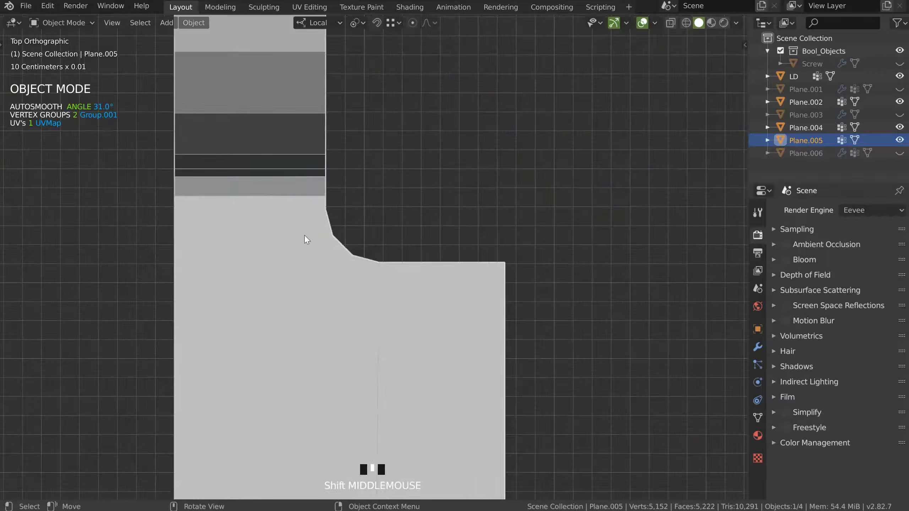
key("Tab")
key("k")
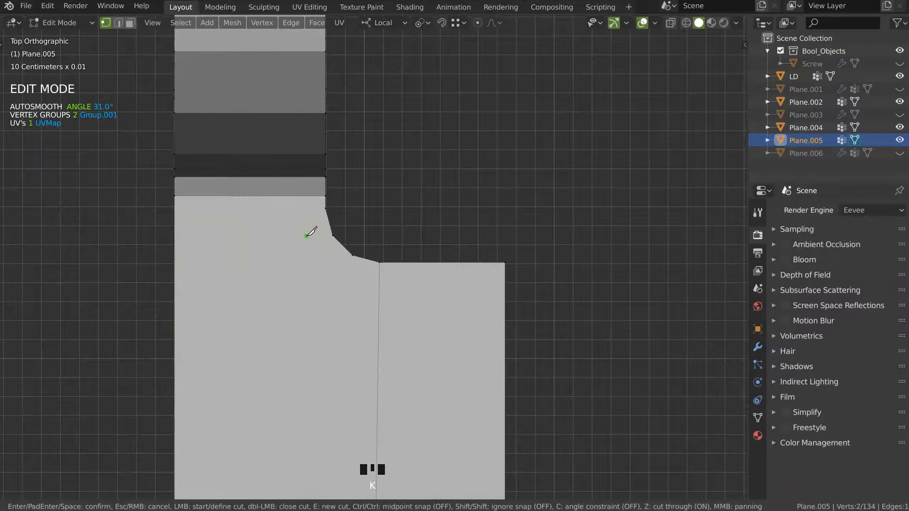
left_click(325, 208)
left_click(132, 214)
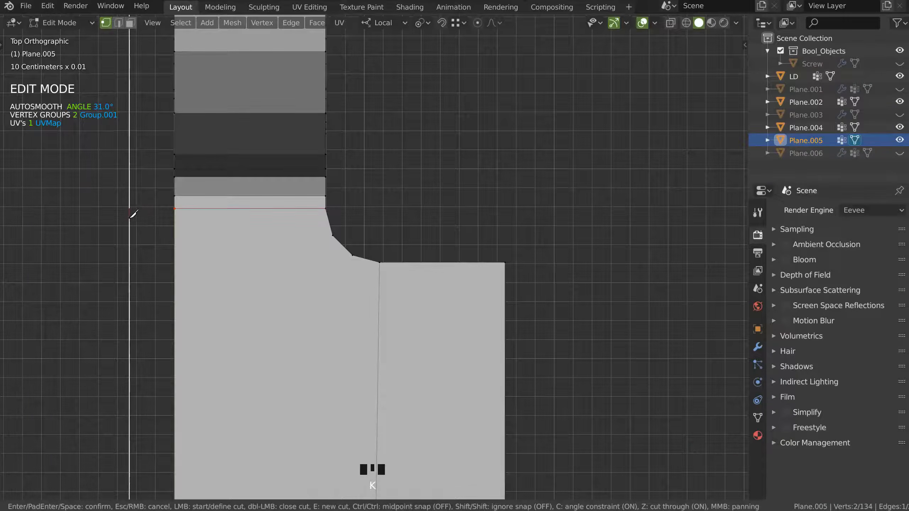
key("Return")
Step: Isolate the bracket half in local view and hide the grid
mouse_move(133, 217)
middle_mouse_down()
mouse_move(261, 196)
mouse_move(203, 184)
mouse_move(514, 148)
mouse_move(414, 187)
mouse_move(365, 175)
mouse_move(376, 201)
mouse_move(366, 201)
middle_mouse_up()
key("Tab")
key("KP_Divide")
key("shift+apostrophe")
left_click(360, 173)
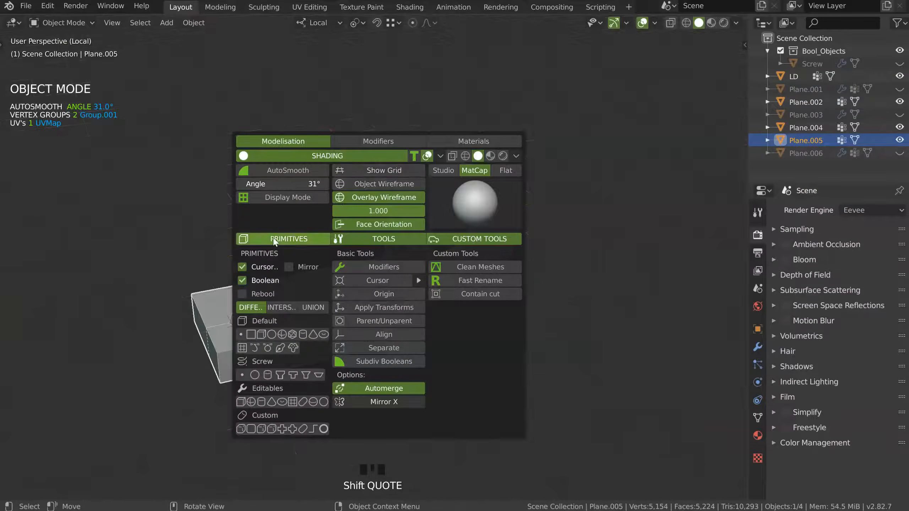
middle_click_drag(336, 307, 339, 293, "ctrl")
middle_click_drag(339, 294, 326, 242, "shift")
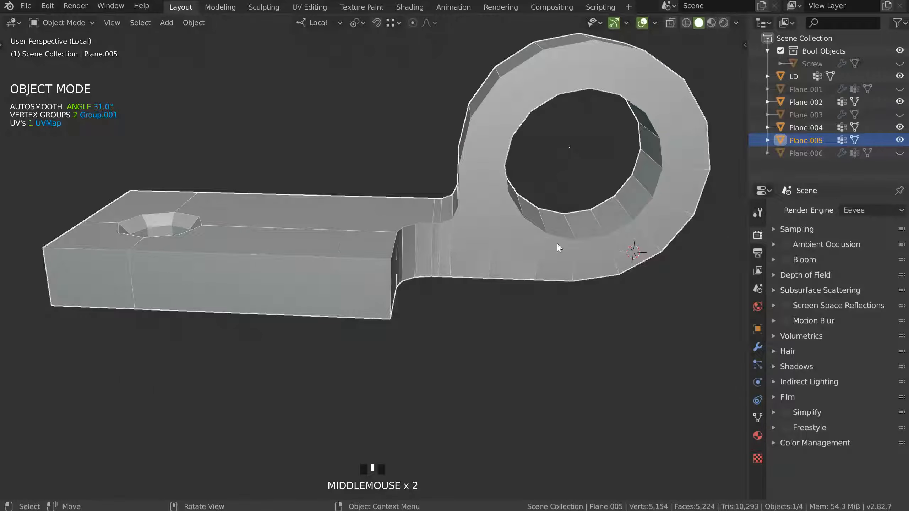
middle_click_drag(395, 200, 385, 179, "shift")
Step: Select the outline edge loops along the plate's long side and notch
key("Tab")
left_click(334, 310, "alt")
left_click(333, 319, "alt+shift")
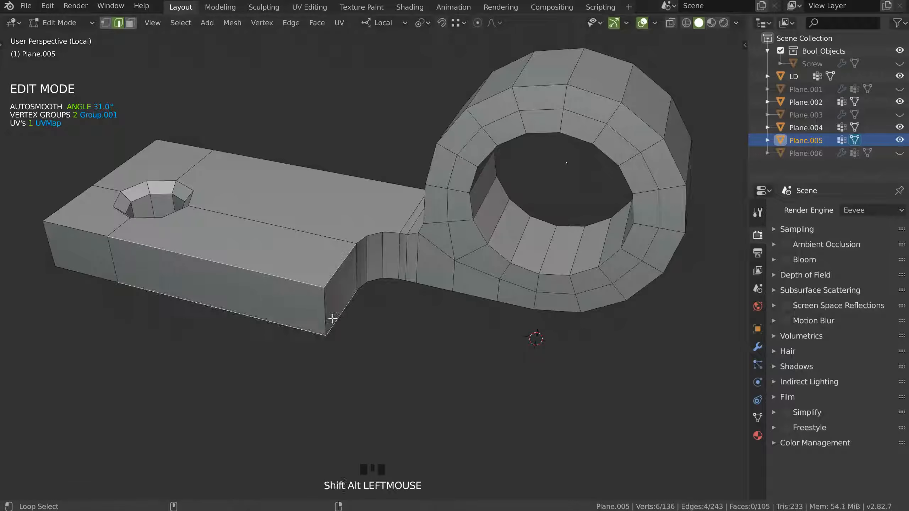
left_click(325, 307, "alt+shift")
middle_click_drag(373, 300, 405, 222)
Step: Try moving the top and bottom vertices at the start of the notch's rounded corner, undoing each move
key("Tab")
left_click(325, 223)
left_click_drag(347, 241, 350, 251)
key("ctrl+z")
left_click_drag(349, 323, 358, 349)
key("ctrl+z")
Step: Select the plate's outline edges together with all sharp edges, using a sharpness of 45°
key("Tab")
left_click(304, 269)
left_click(361, 290, "alt+shift")
left_click(361, 314, "alt+shift")
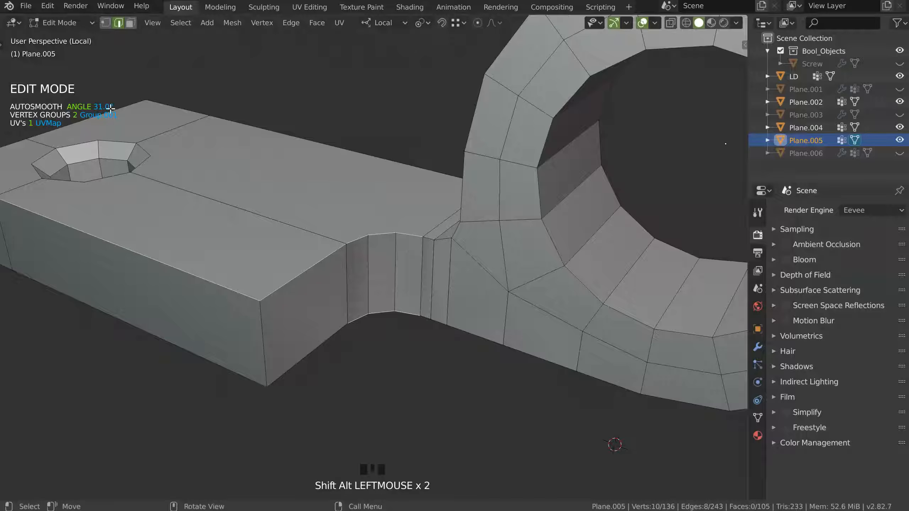
left_click(185, 25)
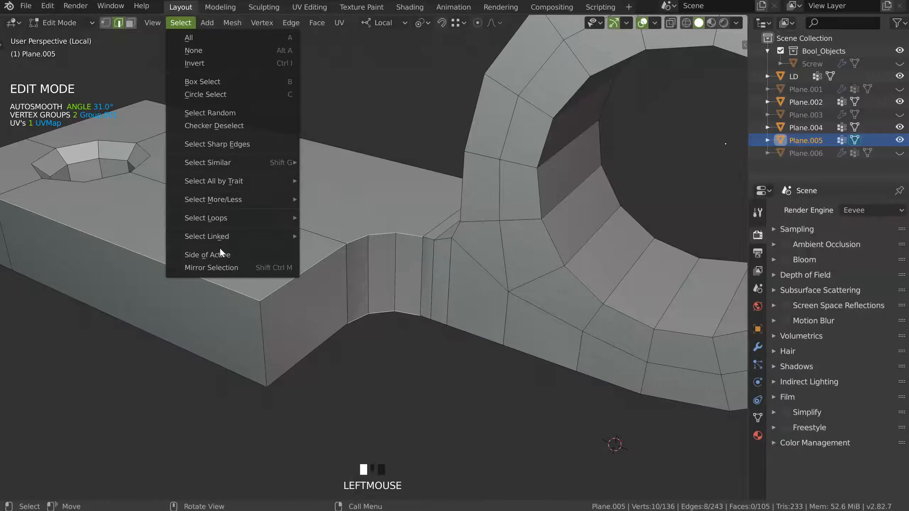
mouse_move(223, 201)
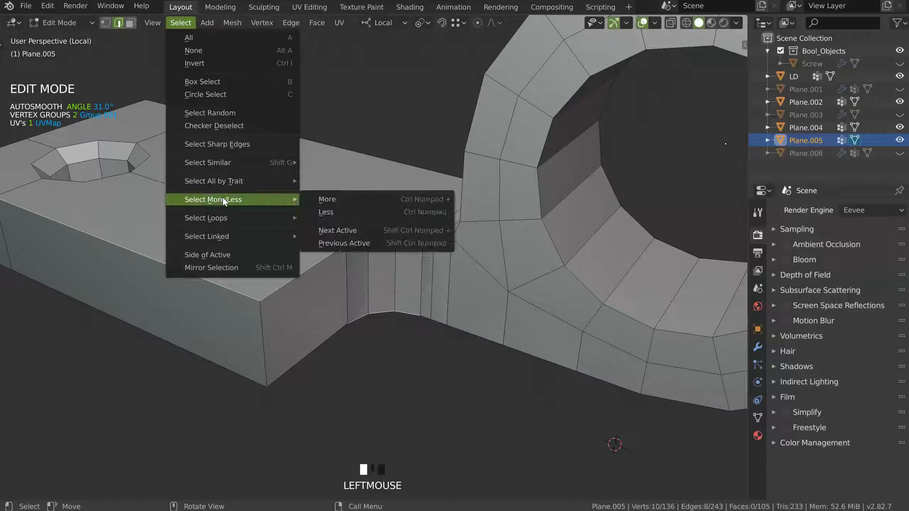
left_click(225, 145)
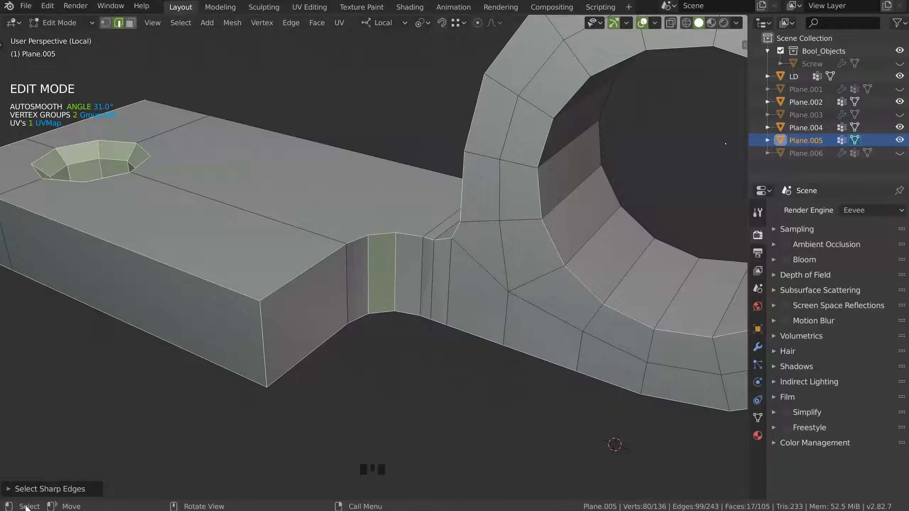
left_click(8, 489)
left_click_drag(136, 486, 190, 483)
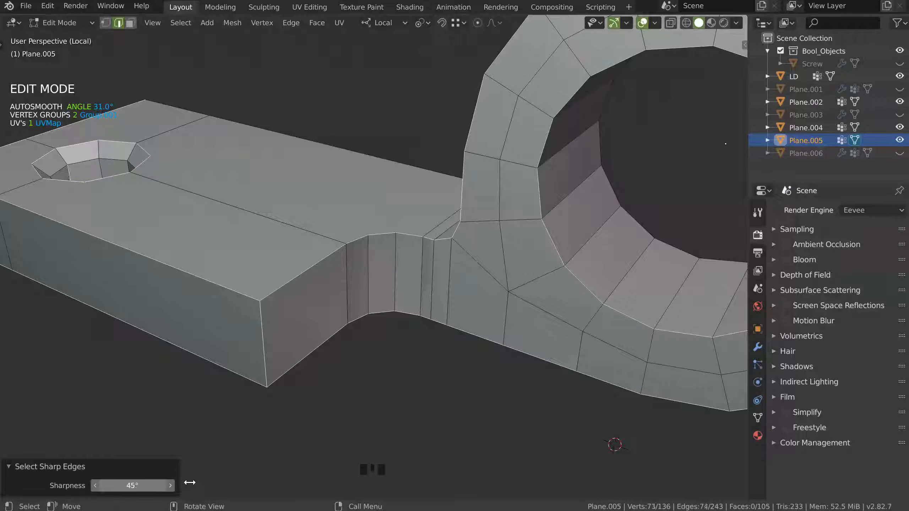
Step: Add the unselected edge loop at the notch's rounded corner to the sharp-edge selection
middle_click_drag(438, 212, 357, 287, "ctrl")
middle_click_drag(411, 245, 290, 294)
left_click(403, 264, "alt+shift")
Step: Bevel the selected edges with the Speedflow bevel, using 2 segments, a width of 0.041 and a profile of 1.000
key("space")
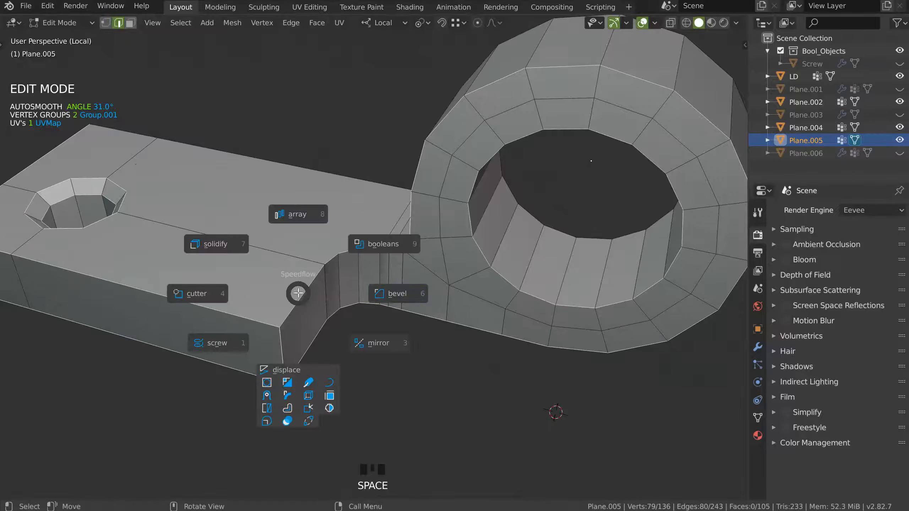
left_click(398, 294)
key("s")
key("d")
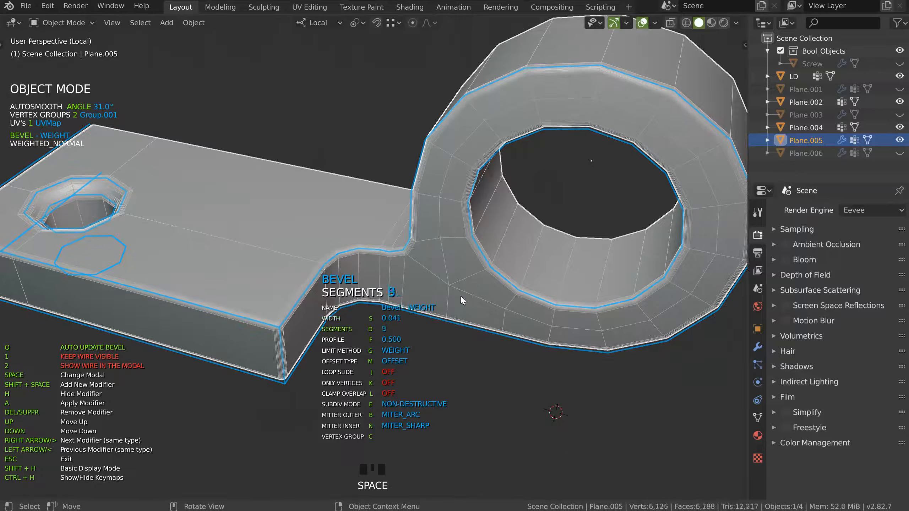
key("d")
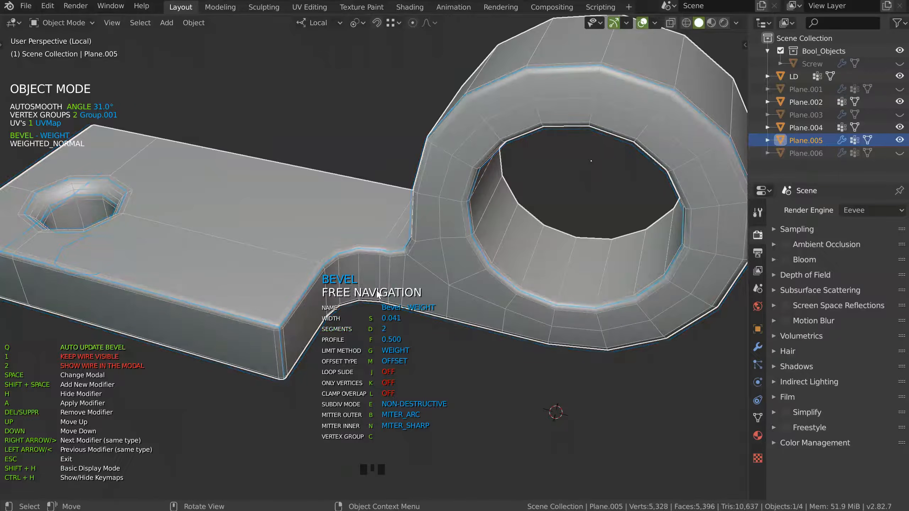
key("f")
key("f")
Step: Toggle the bevel's loop slide option to compare its effect at the notch corner, and leave the bevel settings
middle_click_drag(626, 266, 486, 196)
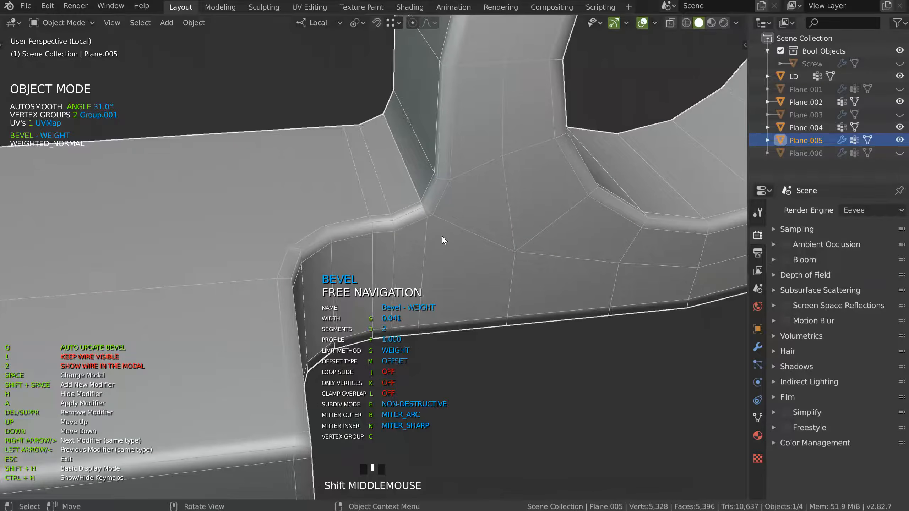
middle_click_drag(442, 251, 443, 204, "ctrl")
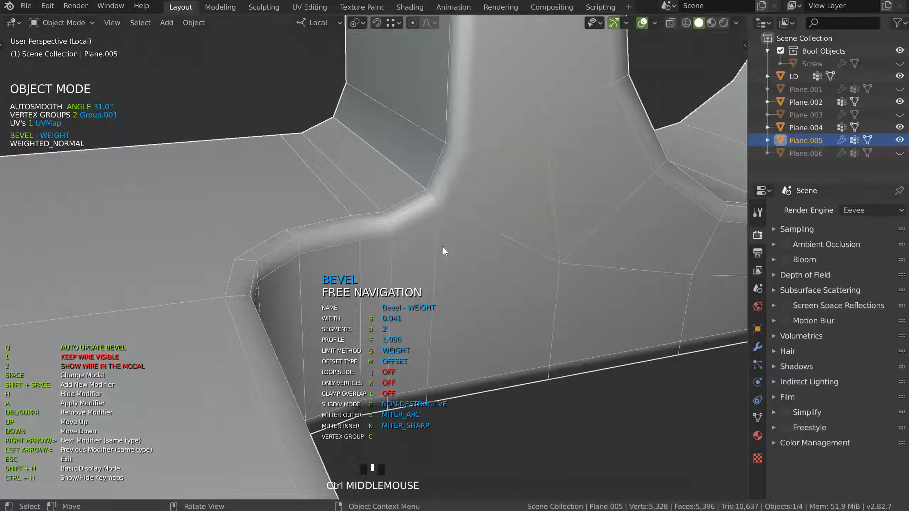
key("j")
key("j")
key("j")
key("Escape")
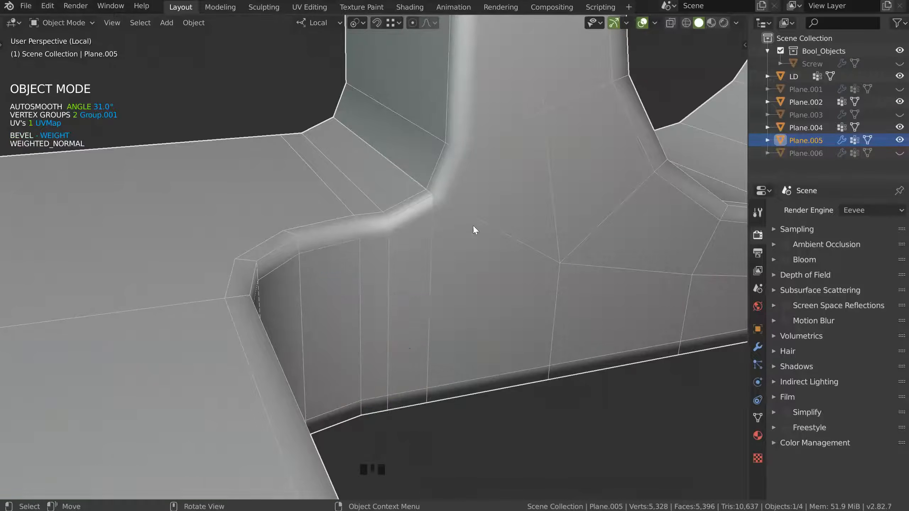
Step: Merge the two neighbouring vertices at the inner corner where the notch meets the ring
key("Tab")
left_click(436, 196)
scroll(433, 195, "up", 4)
middle_click_drag(433, 195, 441, 220, "shift")
left_click(441, 222, "shift")
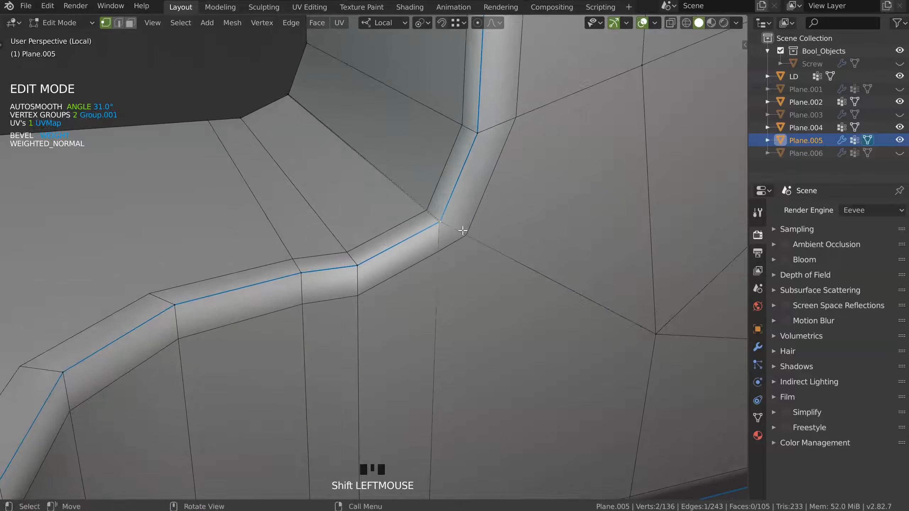
left_click_drag(440, 222, 440, 229)
middle_click_drag(440, 229, 385, 237, "ctrl")
key("Tab")
middle_click_drag(465, 204, 389, 243, "ctrl")
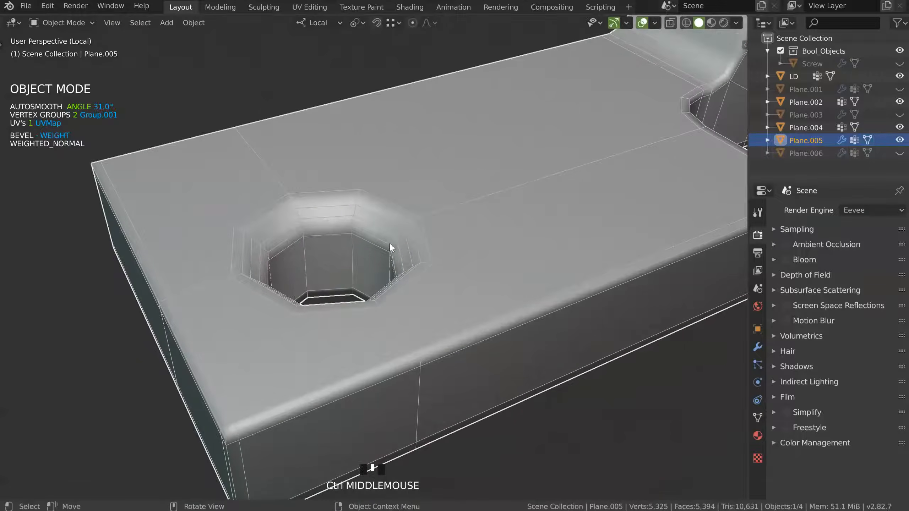
Step: Select the edge loops around the screw hole on both the top and the underside of the plate
key("Tab")
left_click(325, 198, "alt")
left_click(320, 225, "alt+shift")
left_click(276, 206, "alt")
left_click(319, 196, "alt+shift")
left_click(417, 245, "alt+shift")
left_click(370, 234, "alt+shift")
middle_click_drag(335, 290, 263, 329)
left_click(319, 268, "alt+shift")
left_click(298, 338, "alt+shift")
left_click(392, 295, "alt+shift")
middle_click_drag(393, 294, 374, 206)
middle_click_drag(327, 358, 417, 287)
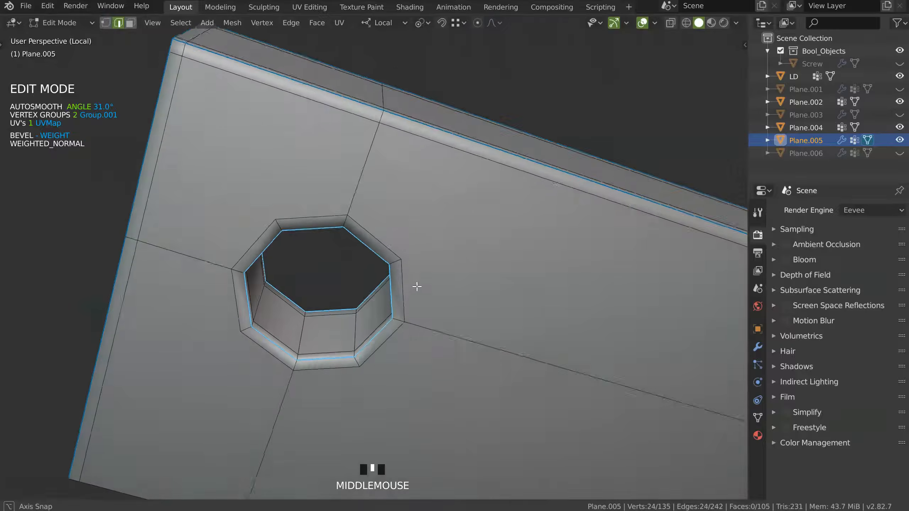
Step: Run the Speedflow bevel on the selected screw-hole edge loops
key("space")
key("space")
key("space")
key("space")
Step: From the top view, knife a straight crosswise cut through the plate between the screw hole and the notch
middle_click_drag(461, 295, 455, 214)
middle_click_drag(455, 215, 449, 355, "shift")
key("KP_7")
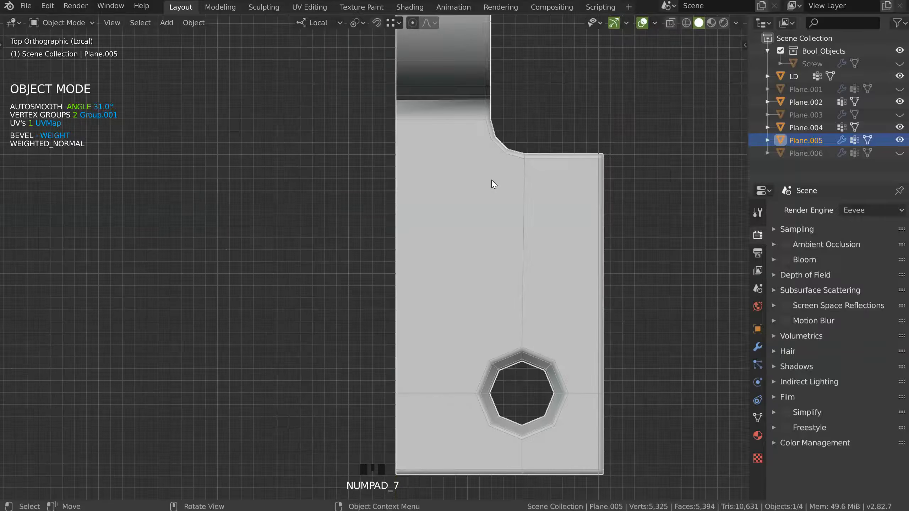
middle_click_drag(526, 215, 452, 234, "shift")
key("Tab")
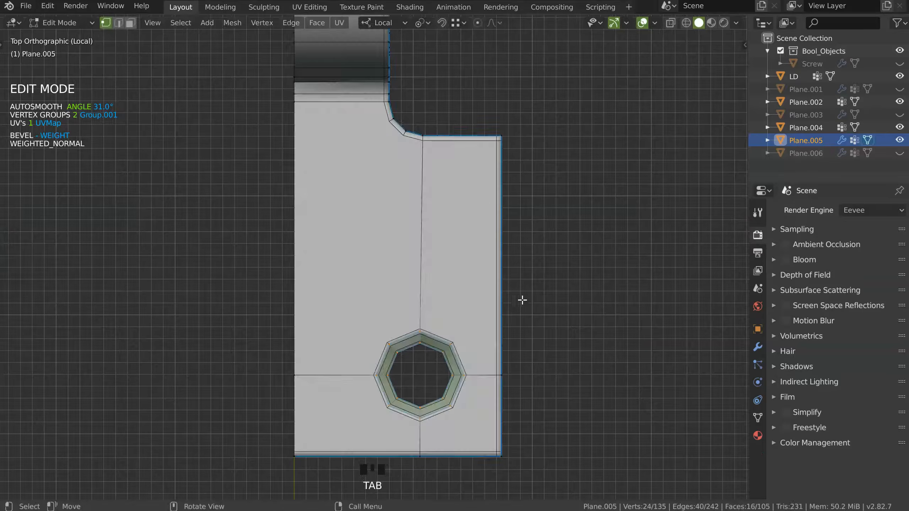
key("k")
left_click(518, 298)
left_click(195, 302)
key("Return")
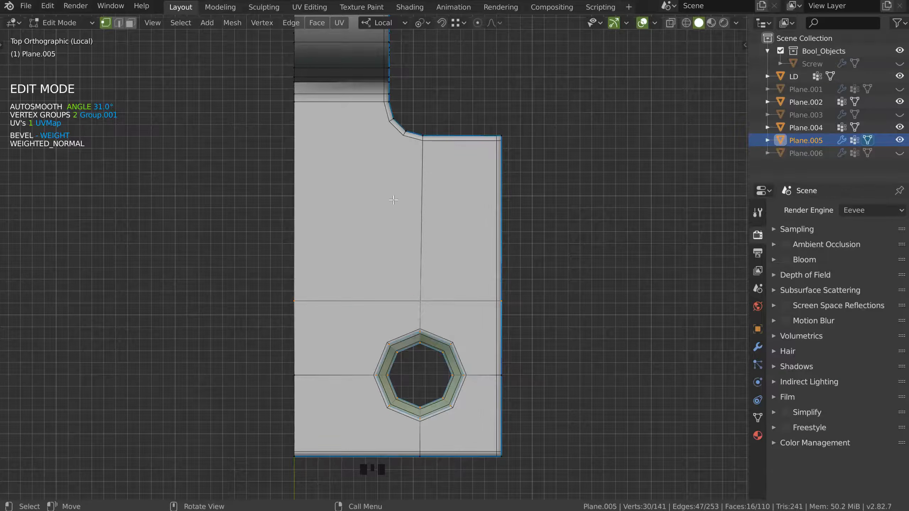
Step: Knife a straight lengthwise cut through the ring and plate, with angle constraint and cut through on
middle_click_drag(363, 109, 344, 238, "ctrl")
key("k")
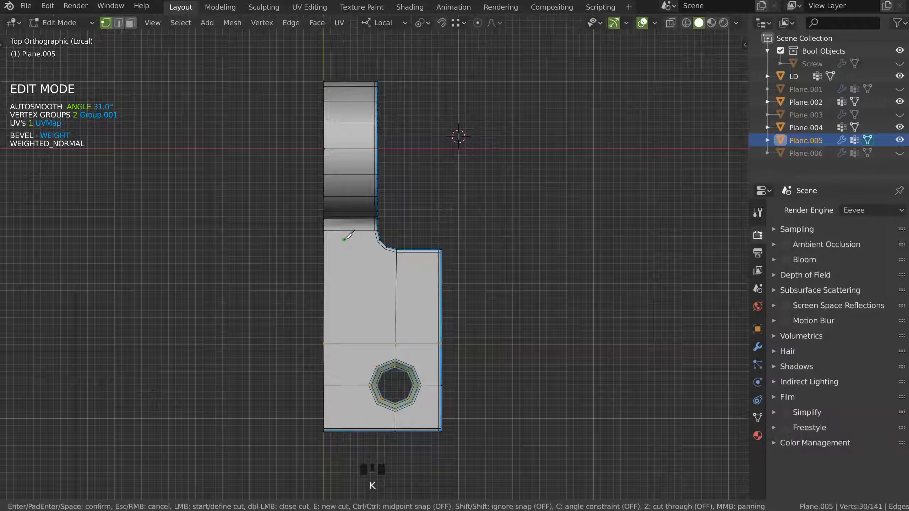
left_click(350, 81)
left_click(366, 467)
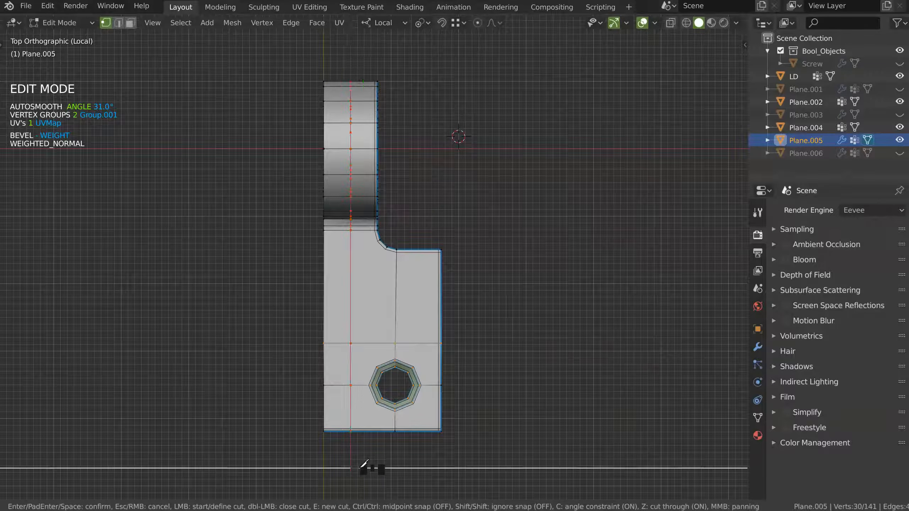
key("Return")
middle_click_drag(370, 471, 438, 310)
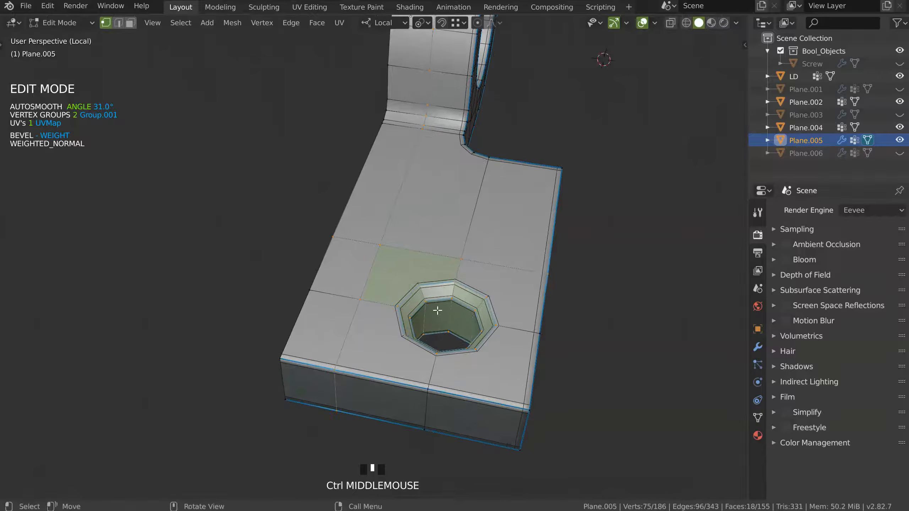
Step: Connect the screw hole's diagonal vertices to the surrounding grid corners on the plate's top face
right_click(414, 286, "alt")
left_click(437, 376)
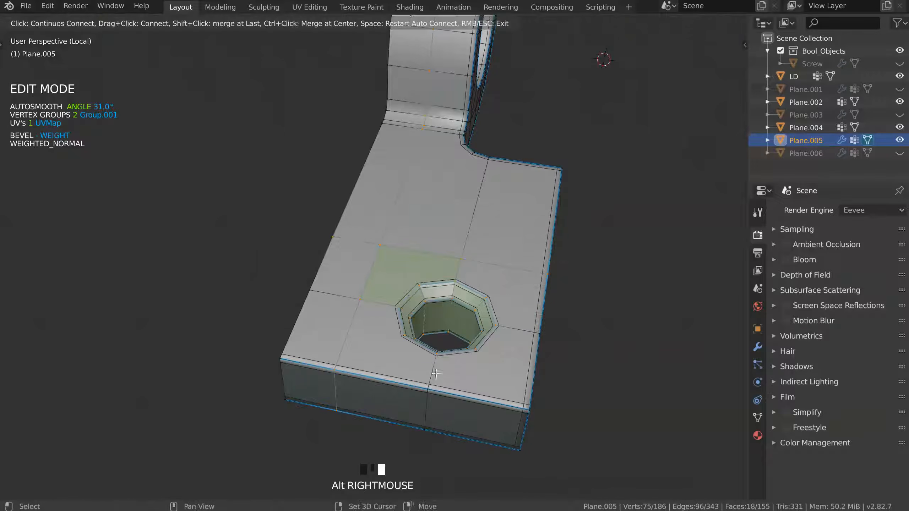
left_click(402, 336)
left_click(335, 368)
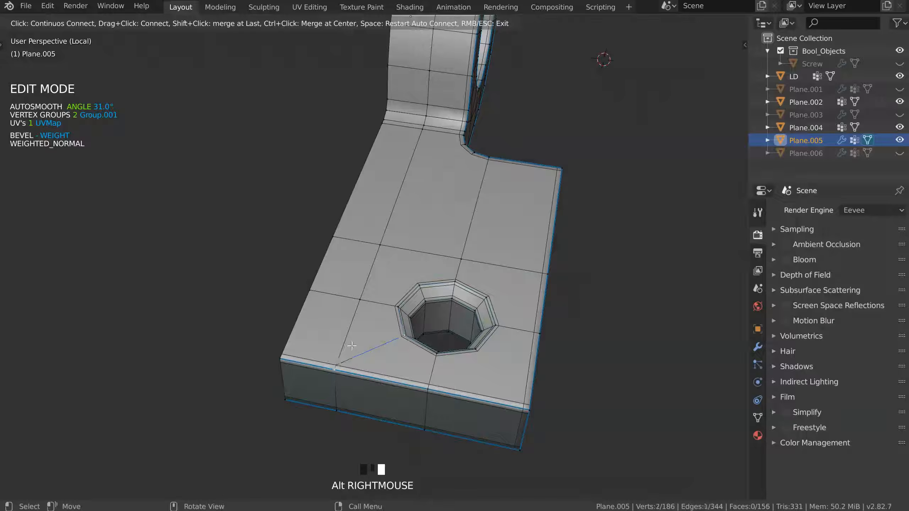
left_click(418, 285)
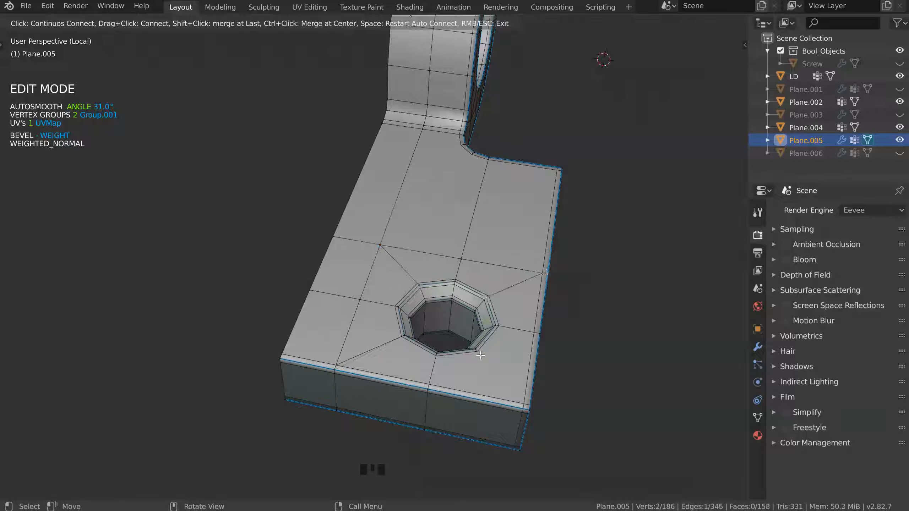
Step: Connect the screw hole's diagonal vertices to the surrounding grid corners on the plate's underside
middle_click_drag(560, 349, 482, 268)
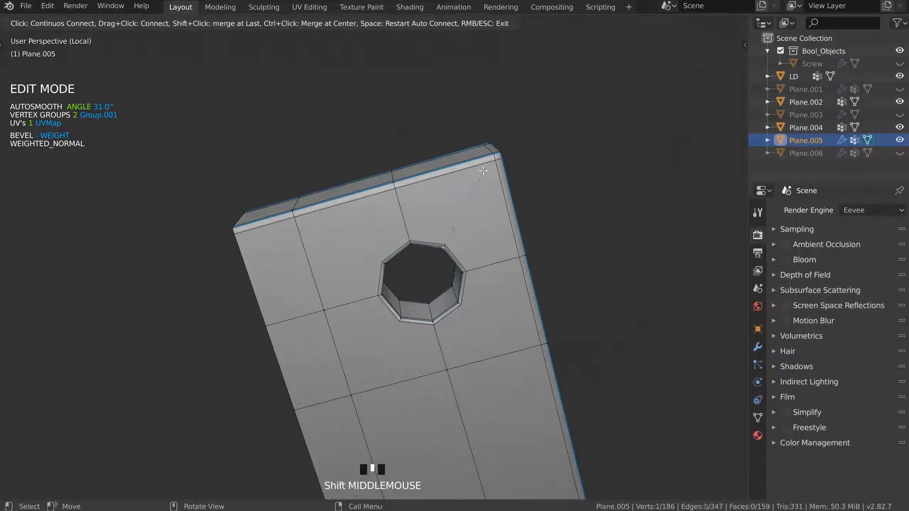
left_click(295, 216)
left_click(382, 259)
left_click(400, 325)
left_click(364, 385)
left_click(464, 306)
left_click(540, 339)
middle_click_drag(532, 186, 436, 307)
right_click(501, 290)
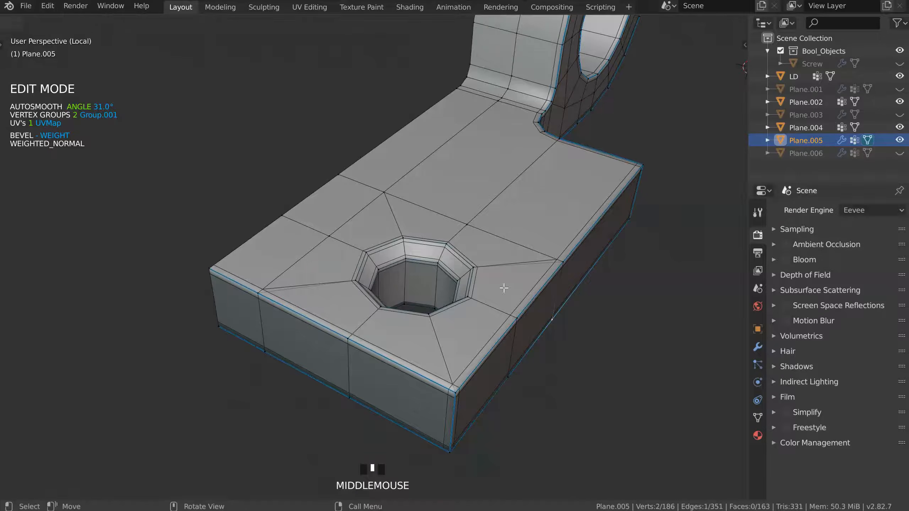
Step: From the top view, knife a second crosswise cut through the plate just beside the notch
middle_click_drag(501, 232, 446, 247, "shift")
middle_click_drag(448, 247, 421, 169)
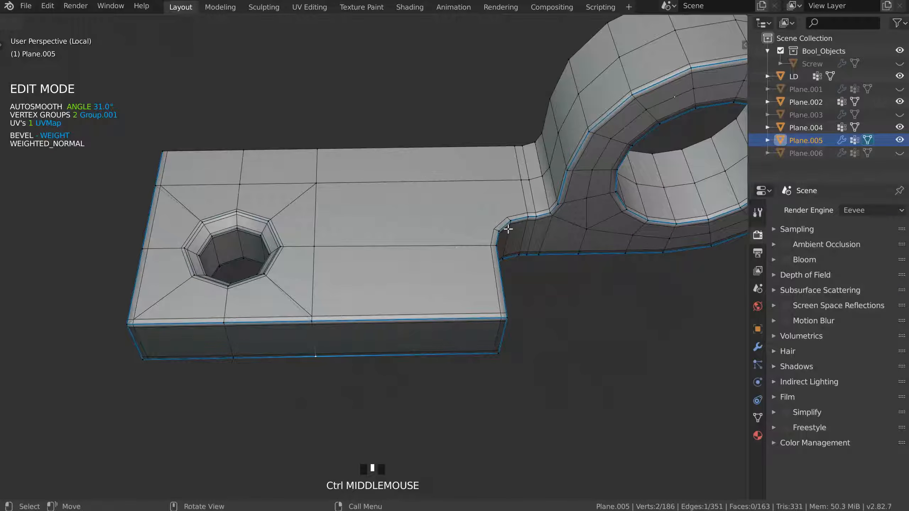
key("KP_7")
middle_click_drag(512, 169, 405, 225, "shift")
key("k")
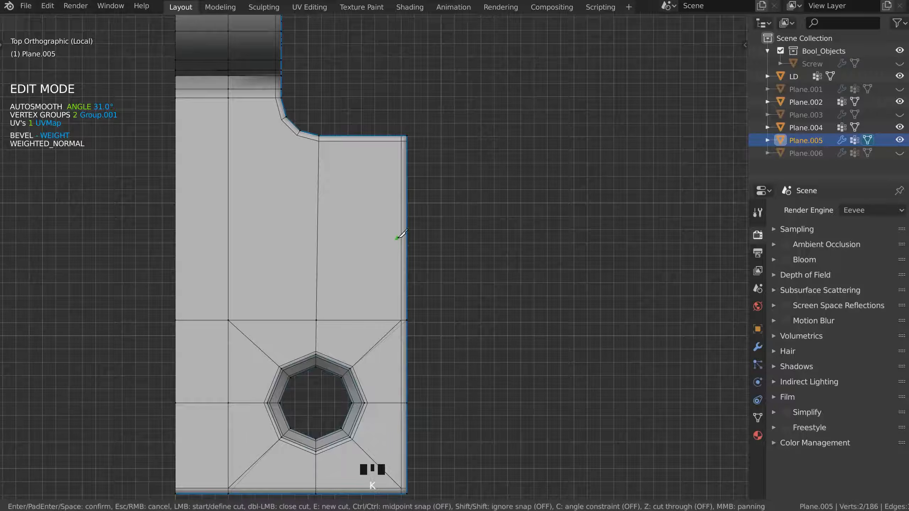
left_click(426, 177)
left_click(126, 175)
key("Return")
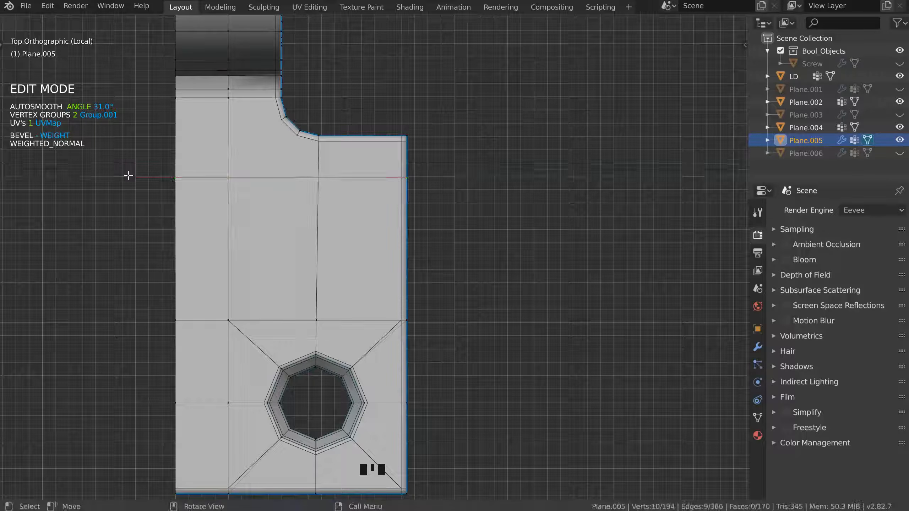
Step: Add one centred loop cut across the plate, midway between the two crosswise cuts
middle_click_drag(265, 130, 343, 131, "shift")
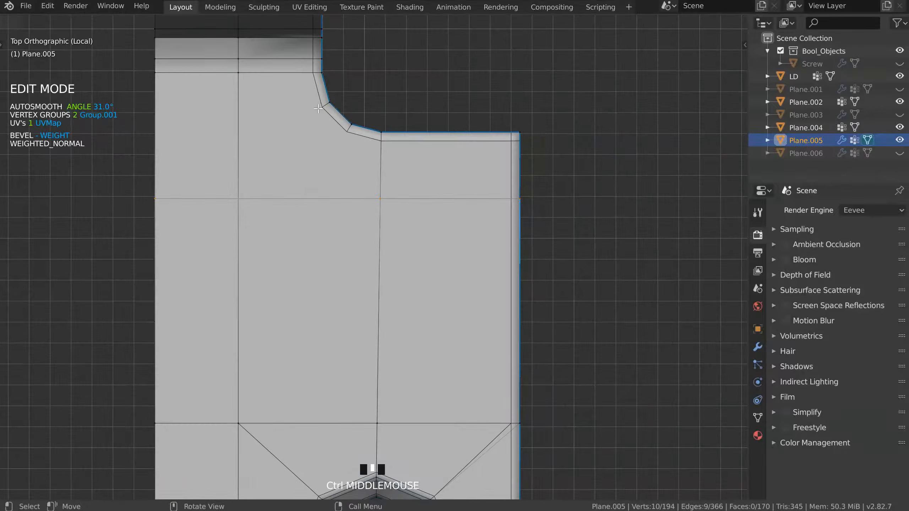
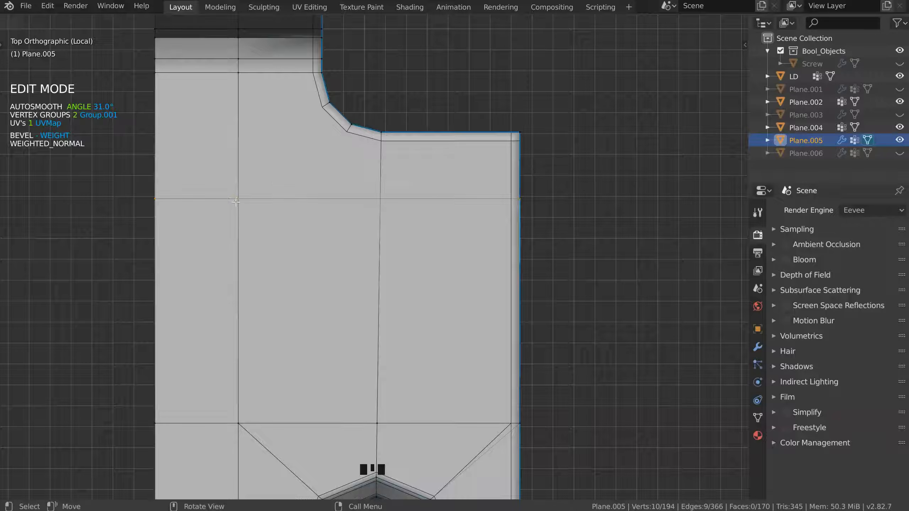
middle_click_drag(316, 150, 311, 199, "ctrl")
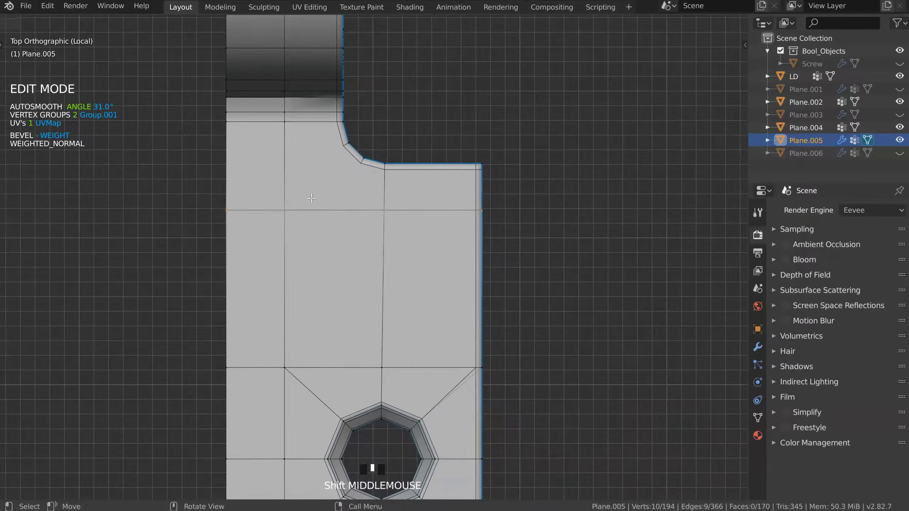
key("ctrl+r")
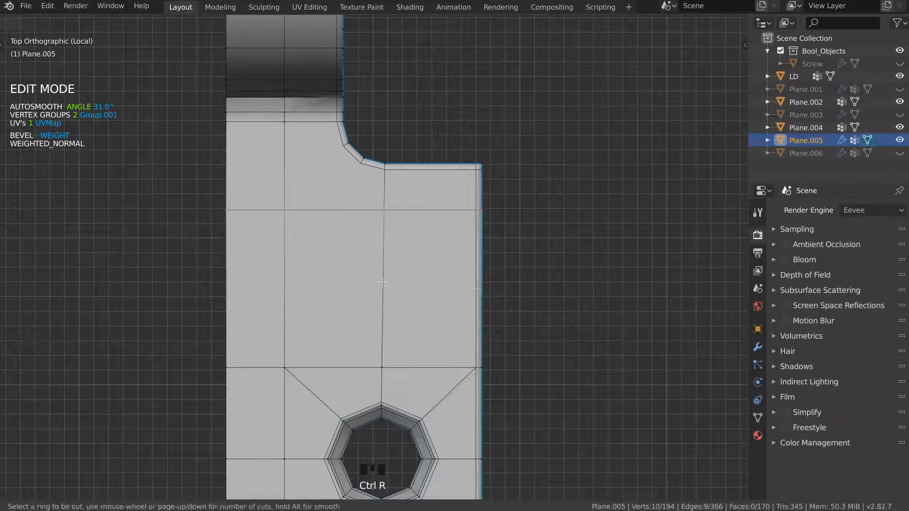
left_click(384, 281)
middle_click_drag(334, 153, 334, 121, "ctrl")
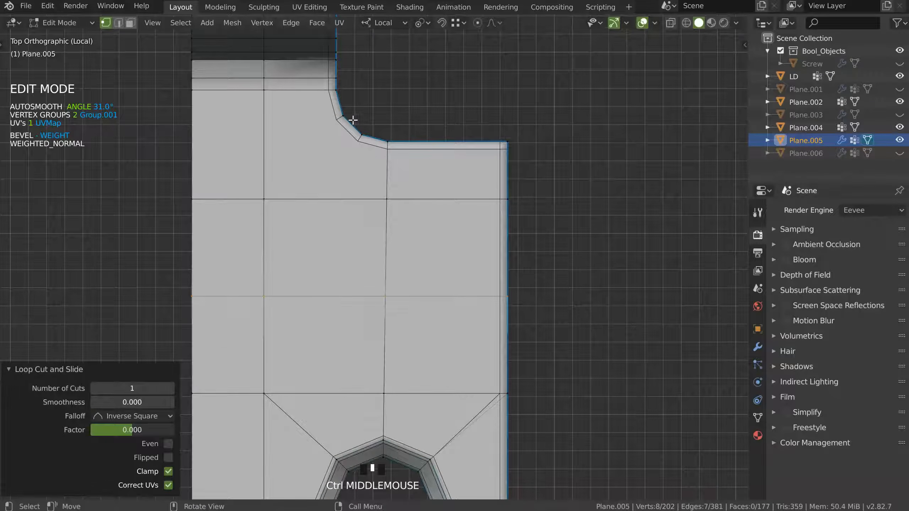
Step: Knife edges on the top face from the notch's rounded corner vertices to the lengthwise edge, one passing through the crosswise edge's midpoint
middle_click_drag(354, 136, 322, 222)
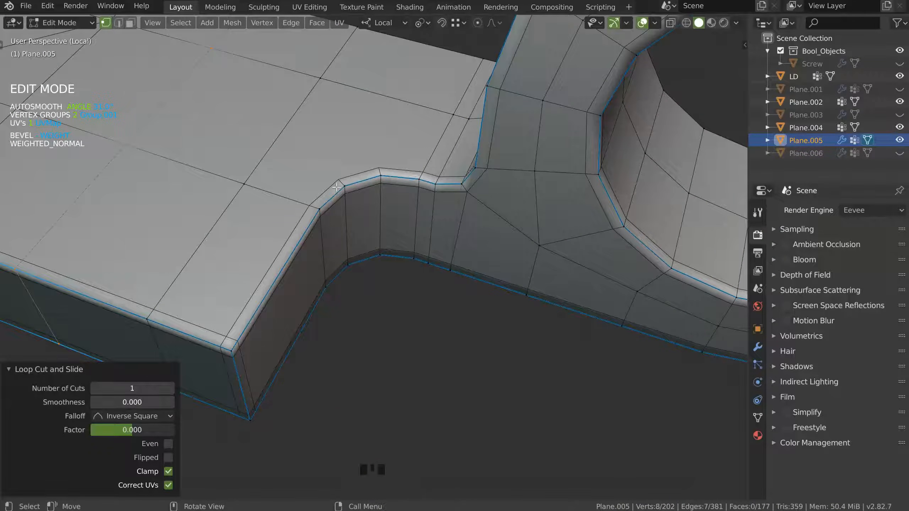
middle_click_drag(353, 174, 127, 120, "shift")
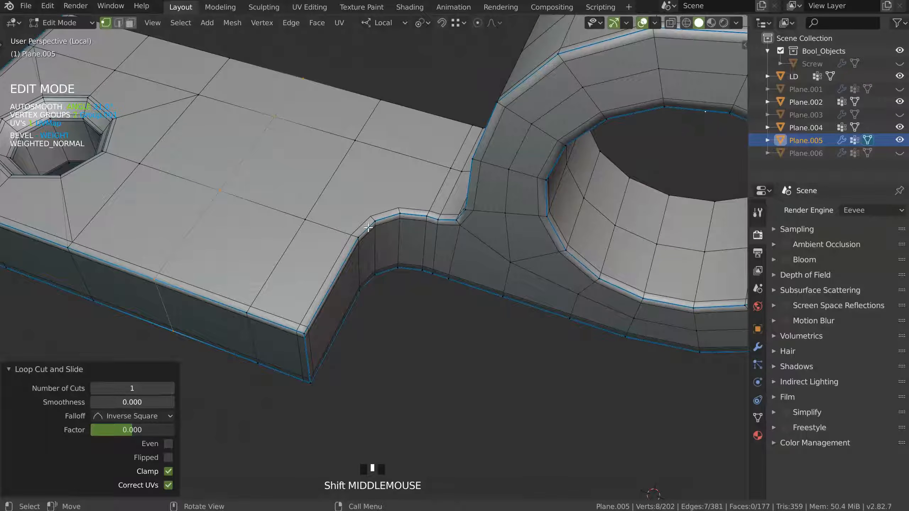
middle_click_drag(359, 219, 365, 199, "ctrl")
middle_click_drag(323, 178, 330, 198, "ctrl")
key("k")
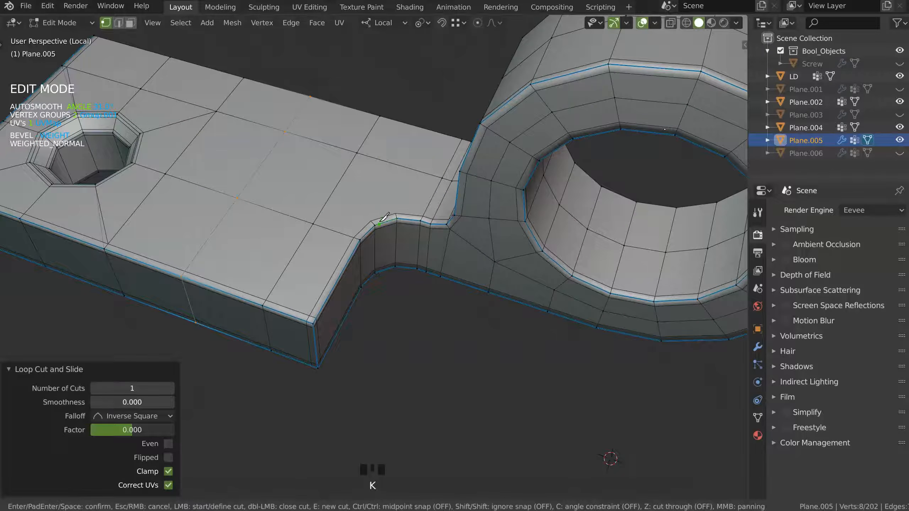
left_click(336, 187)
left_click(285, 132)
left_click(358, 153)
key("space")
middle_click_drag(379, 193, 338, 199)
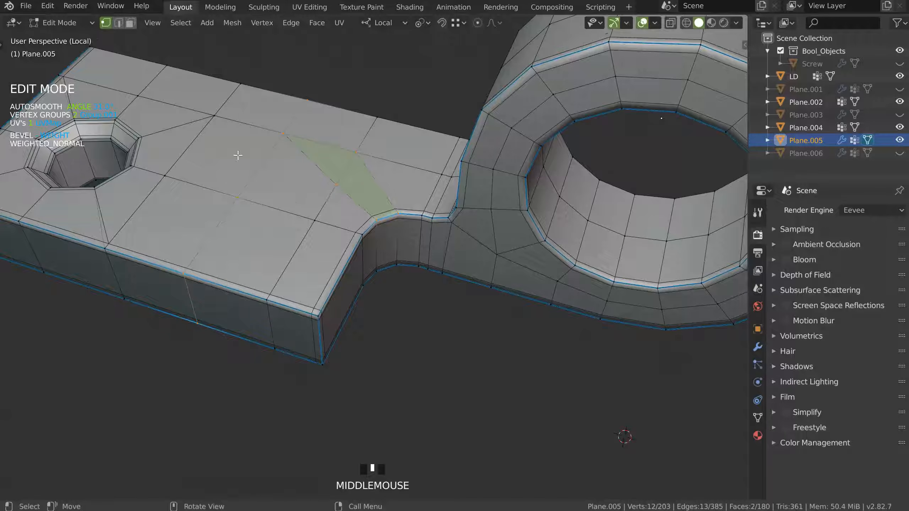
Step: Repeat the notch-corner knife cuts on the plate's underside, routing one through the crosswise edge's midpoint to the lengthwise edge
middle_click_drag(357, 182, 319, 104)
key("k")
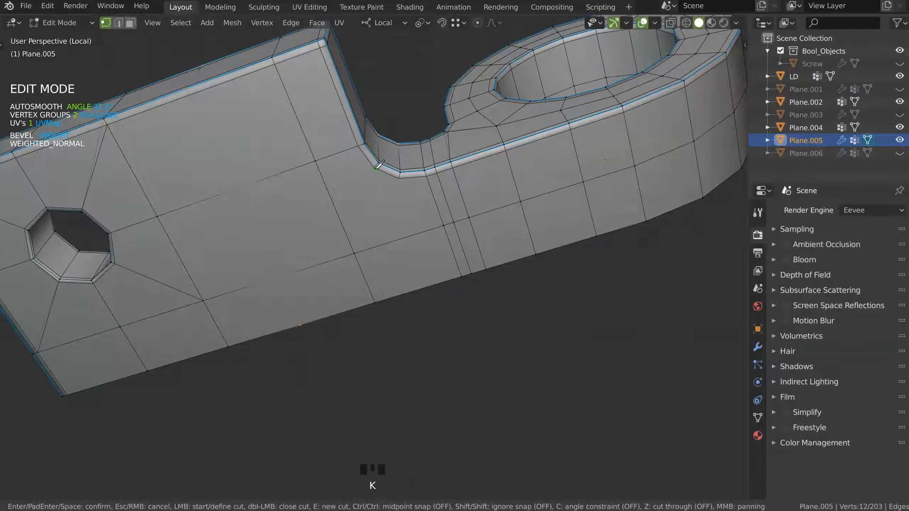
left_click(377, 163)
key("ctrl")
left_click(336, 203)
left_click(278, 277)
left_click(401, 172)
key("Return")
Step: Enable the Mesh Check overlay for n-gons, clear the selection and examine both sides of the bracket for n-gons
middle_click_drag(359, 161, 361, 236)
middle_click_drag(362, 236, 394, 264)
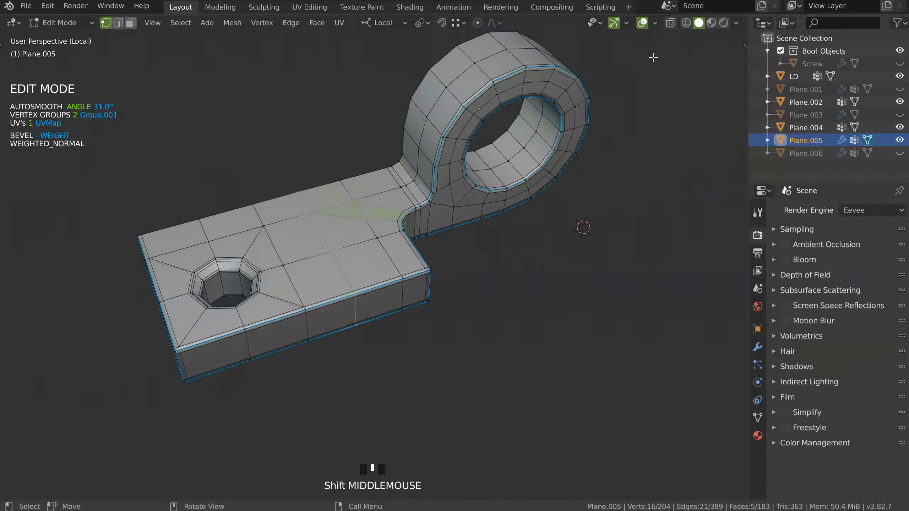
left_click(737, 23)
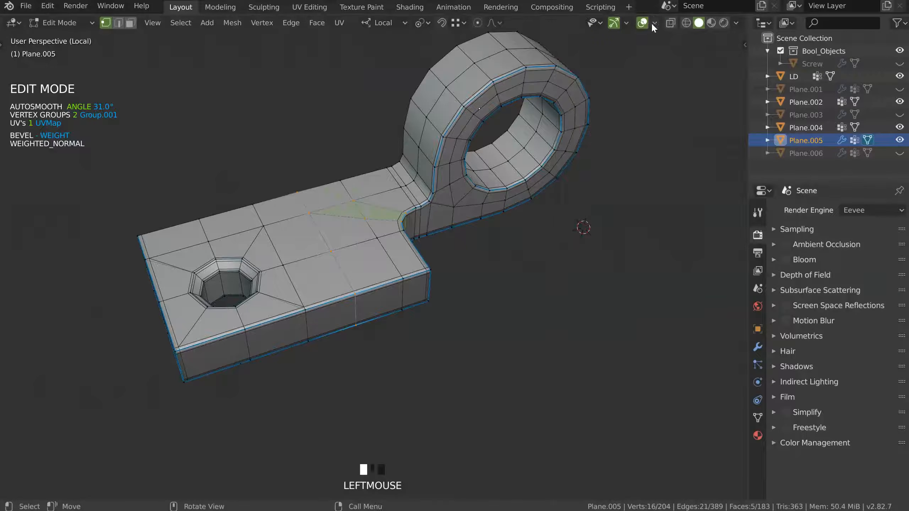
left_click(653, 24)
left_click(582, 64)
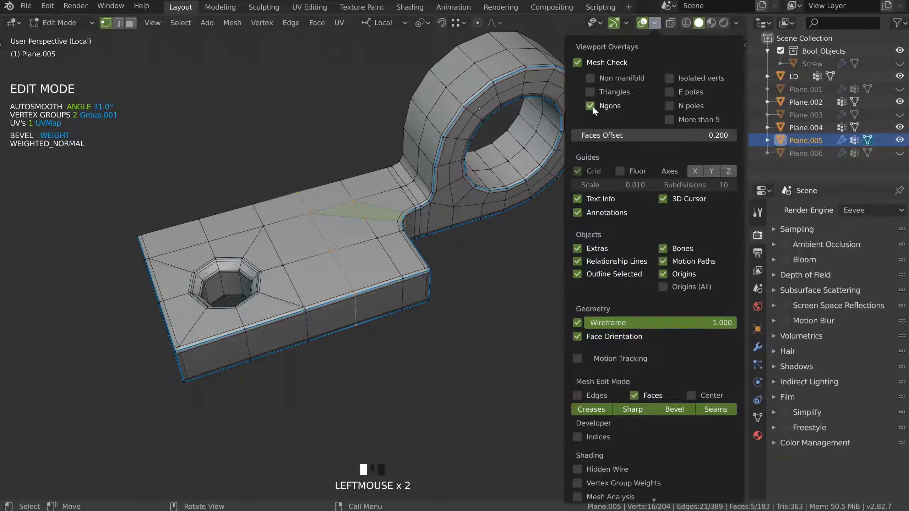
middle_click_drag(358, 155, 373, 266)
key("Tab")
middle_click_drag(373, 166, 397, 219)
key("Tab")
key("a")
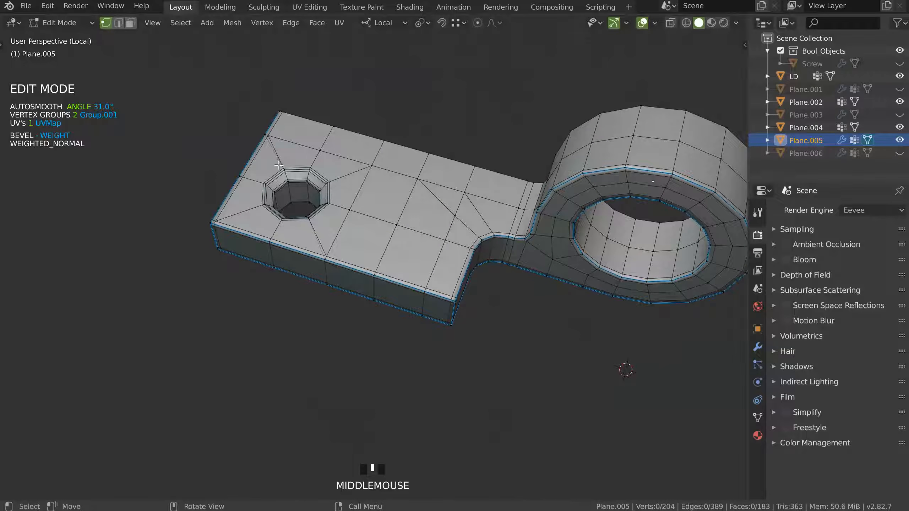
middle_click_drag(342, 213, 404, 215)
Step: Return to object mode and add a Subsurf modifier to the bracket
key("Tab")
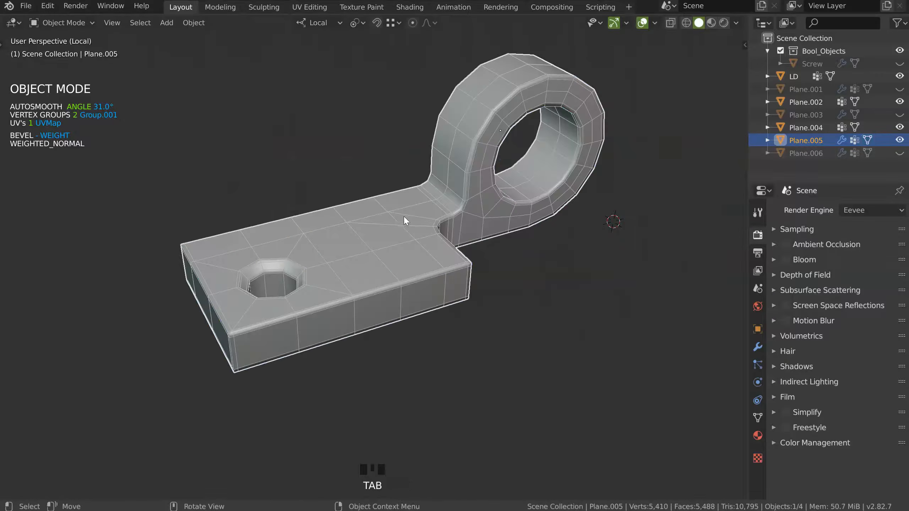
key("space")
right_click(388, 204, "alt")
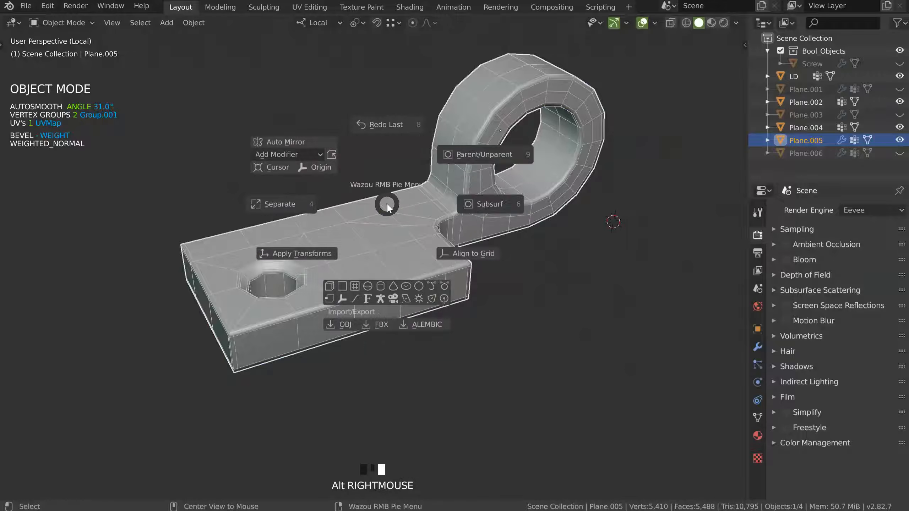
left_click(499, 204)
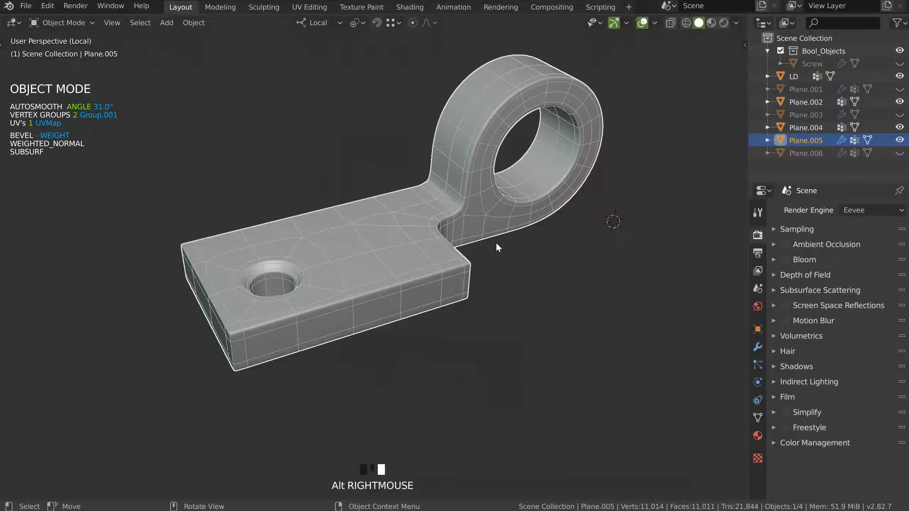
Step: With Subsurf turned off and X-ray on, merge the closely spaced vertices along the inner fold between plate and barrel
middle_click_drag(469, 205, 376, 270, "ctrl")
left_click(419, 261)
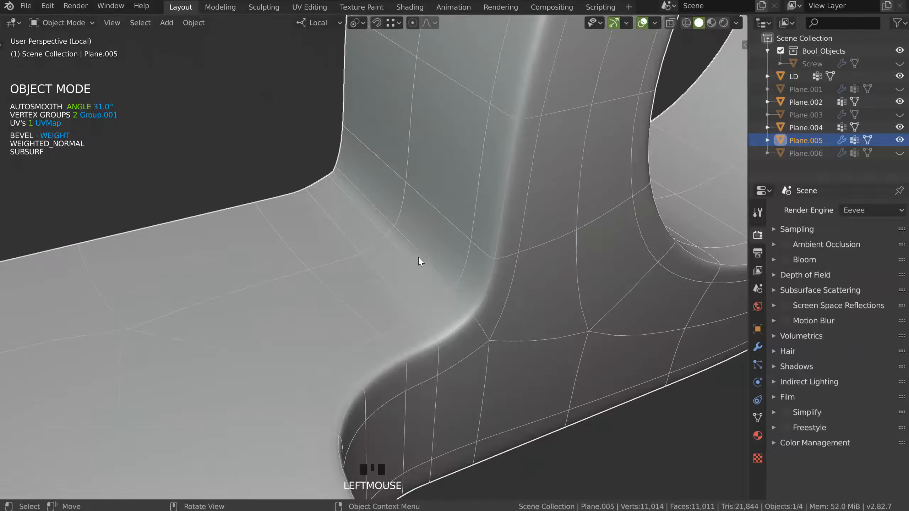
key("Tab")
left_click(437, 247)
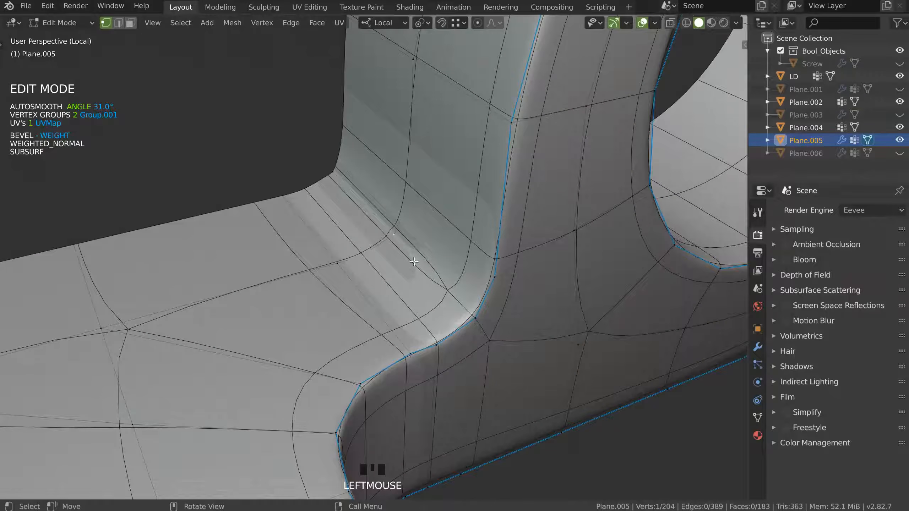
key("Tab")
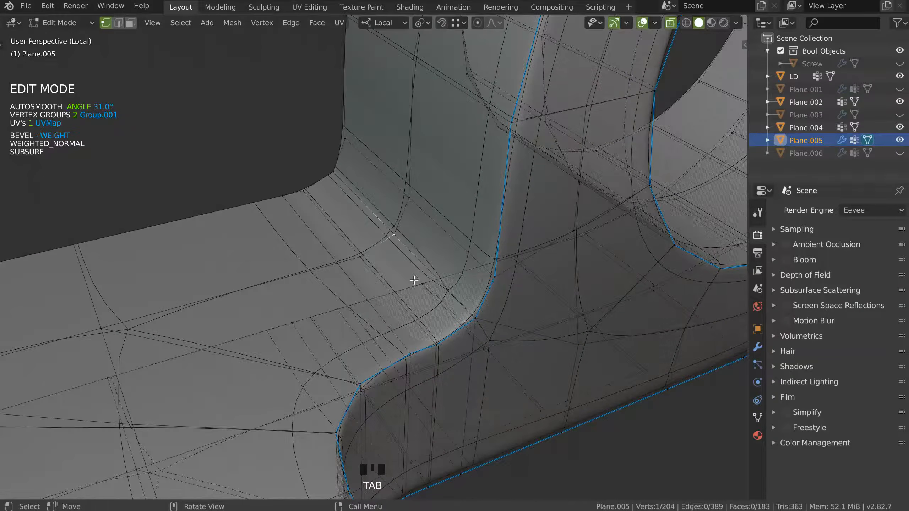
right_click(404, 230, "alt")
left_click(504, 235)
left_click_drag(397, 237, 393, 242)
left_click_drag(349, 183, 336, 174)
middle_click_drag(336, 174, 372, 209, "ctrl")
Step: Re-enable Subsurf on the bracket in object mode and turn off X-ray display
key("Tab")
right_click(374, 251, "alt")
left_click(458, 255)
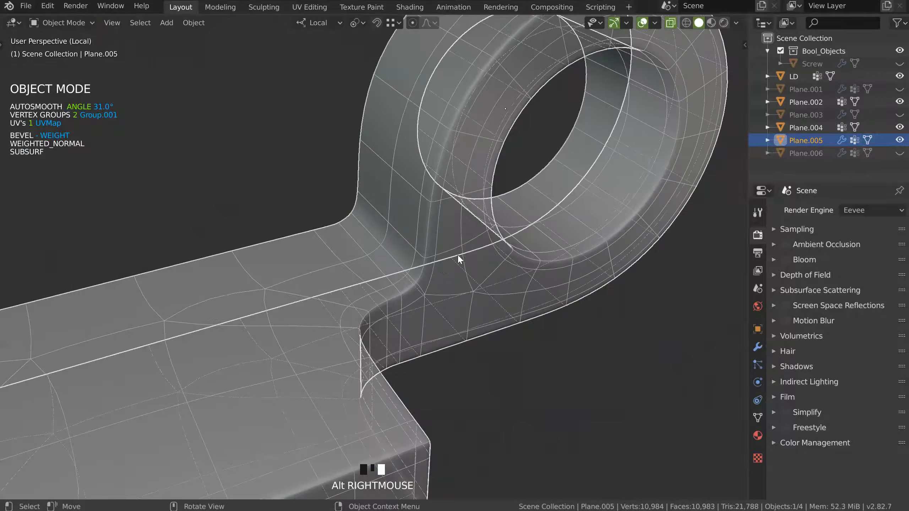
middle_click_drag(457, 255, 429, 281, "ctrl")
key("Tab")
key("Tab")
Step: Add an X-axis Mirror modifier to the half bracket and place it at the top of the modifier stack
middle_click_drag(385, 239, 391, 192, "shift")
key("space")
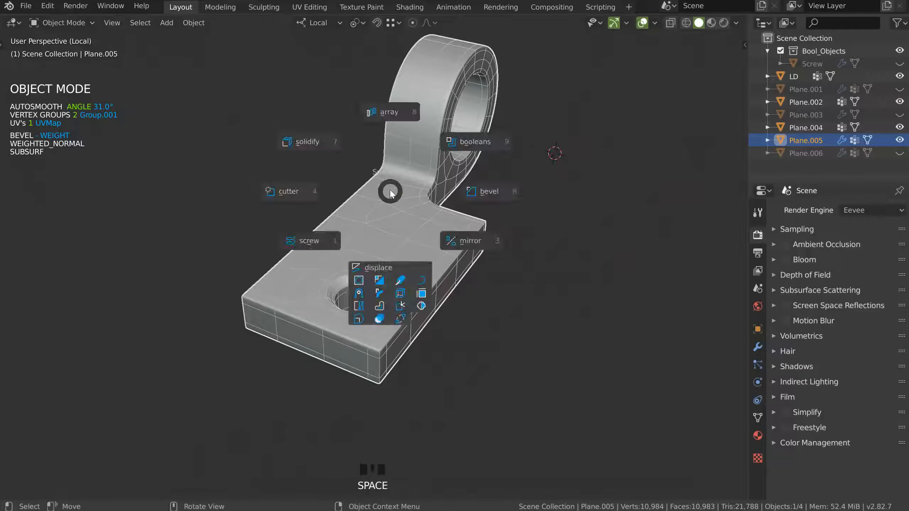
left_click(470, 241)
key("Up")
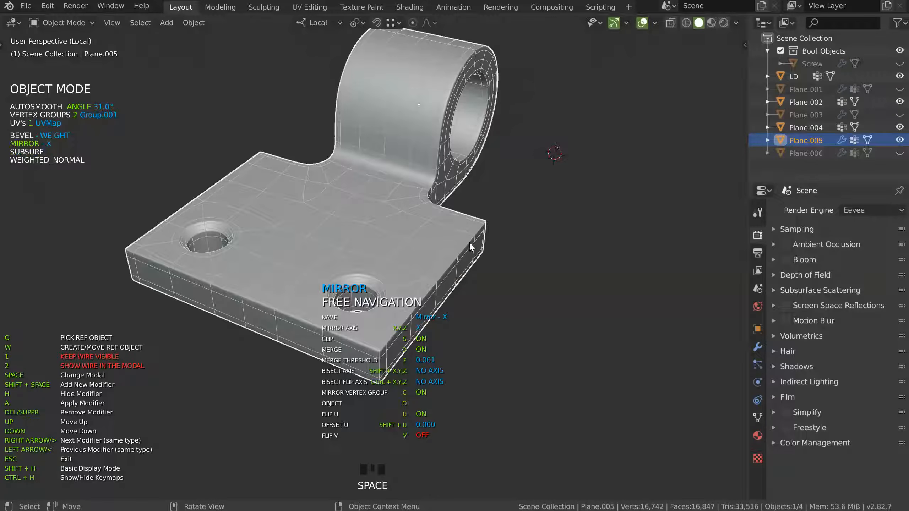
key("Up")
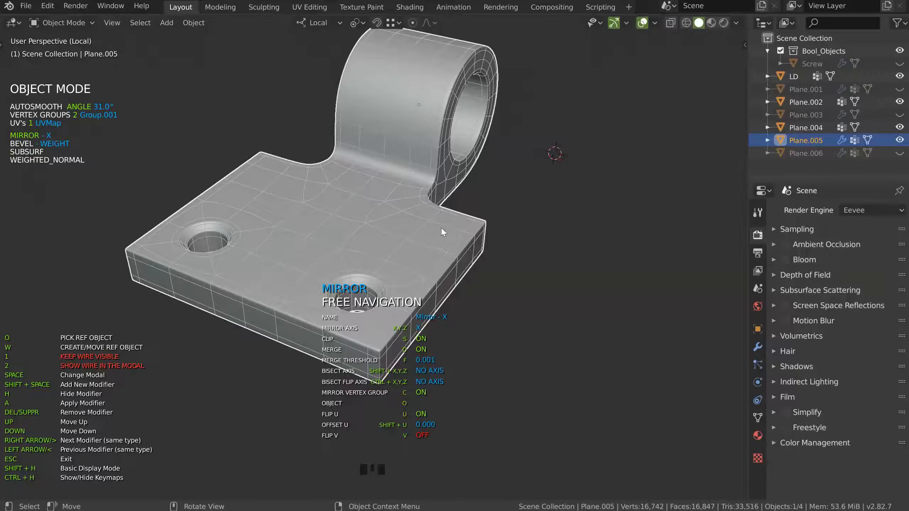
Step: Knife a crosswise edge on the plate's top face, from the midpoint of the lengthwise edge near the notch to the mirror centre line
middle_click_drag(375, 230, 366, 124)
middle_click_drag(366, 123, 388, 175, "shift")
middle_click_drag(348, 244, 328, 186, "ctrl")
key("Tab")
left_click(437, 210)
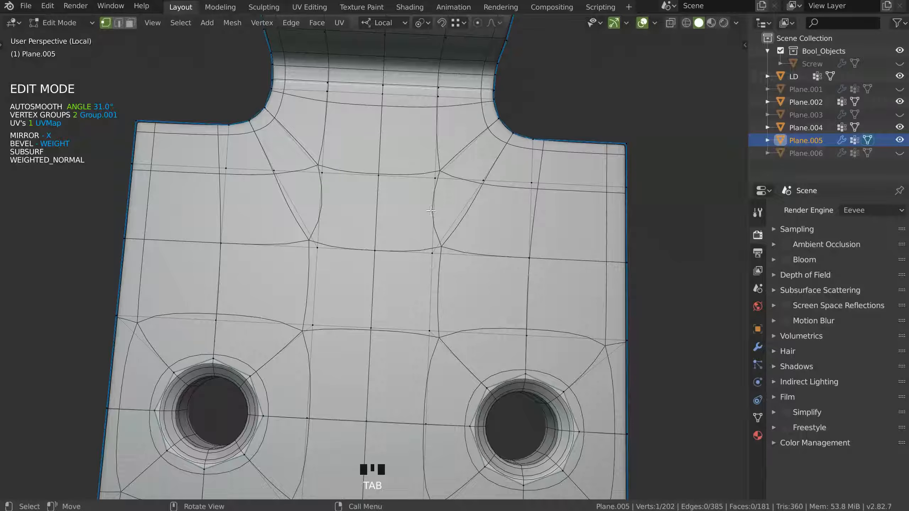
key("k")
left_click(379, 211, "ctrl")
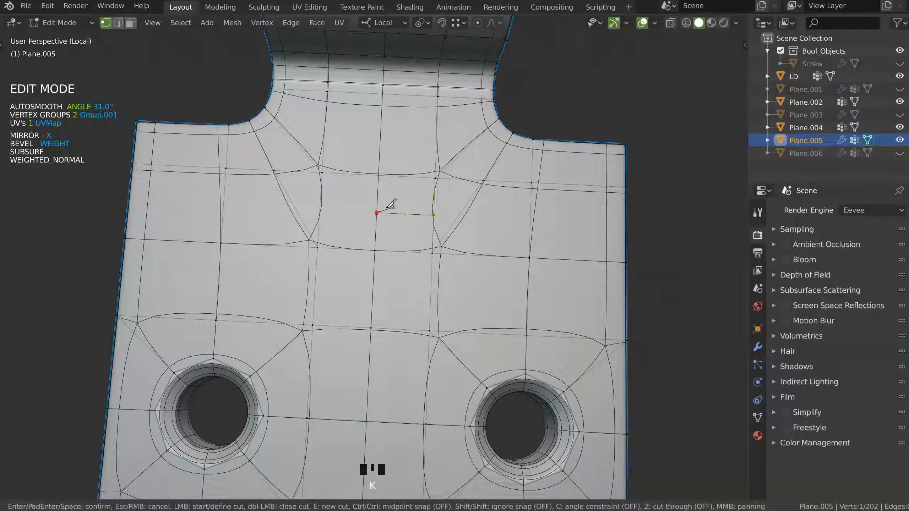
key("Return")
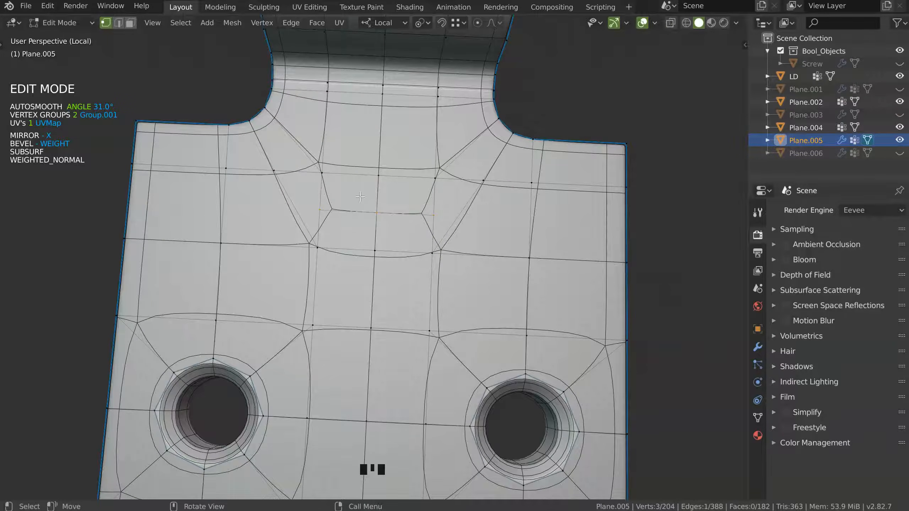
Step: Repeat the midpoint-to-centre-line knife cut on the plate's underside and return to object mode
middle_click_drag(479, 169, 438, 136)
key("k")
left_click(430, 148, "ctrl")
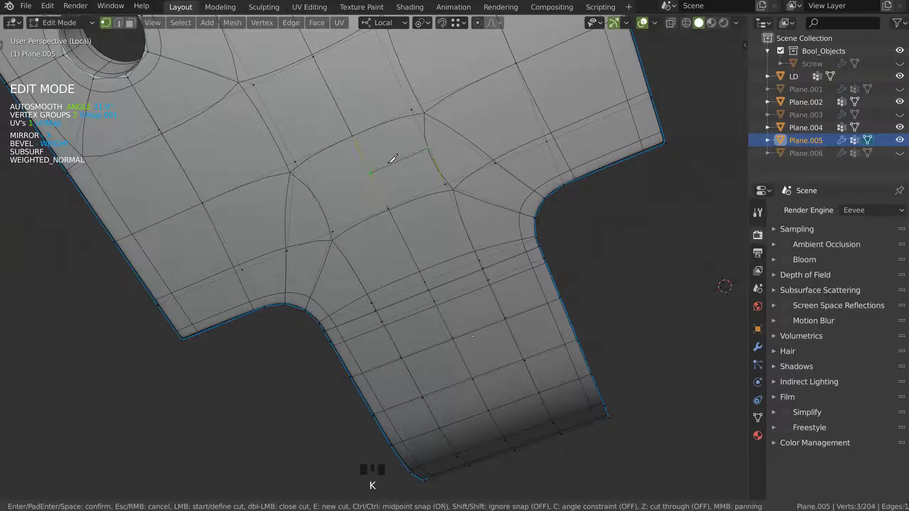
left_click(375, 166, "ctrl")
key("Return")
key("Tab")
left_click(447, 126)
Step: Hide the viewport overlays to examine the bracket's shading from several angles, and show them again
middle_click_drag(446, 125, 561, 96)
left_click(643, 22)
middle_click_drag(402, 232, 347, 218)
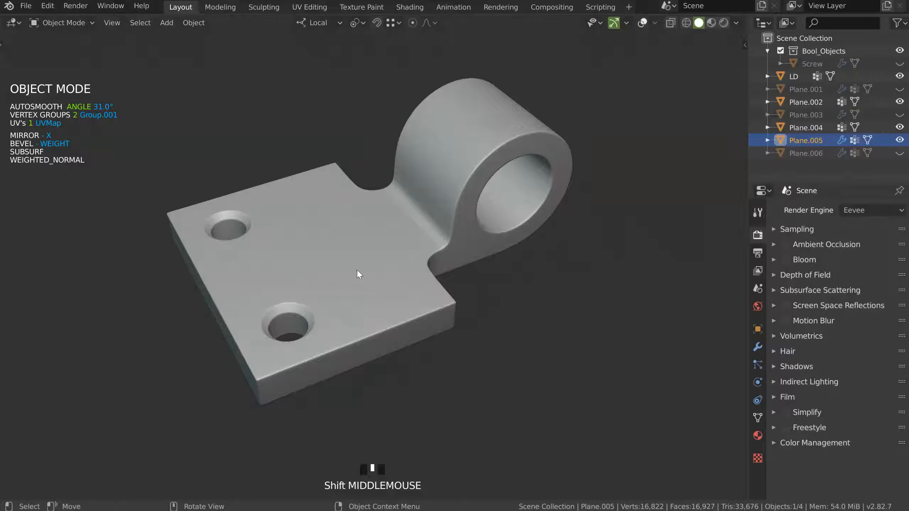
middle_click_drag(458, 249, 358, 258)
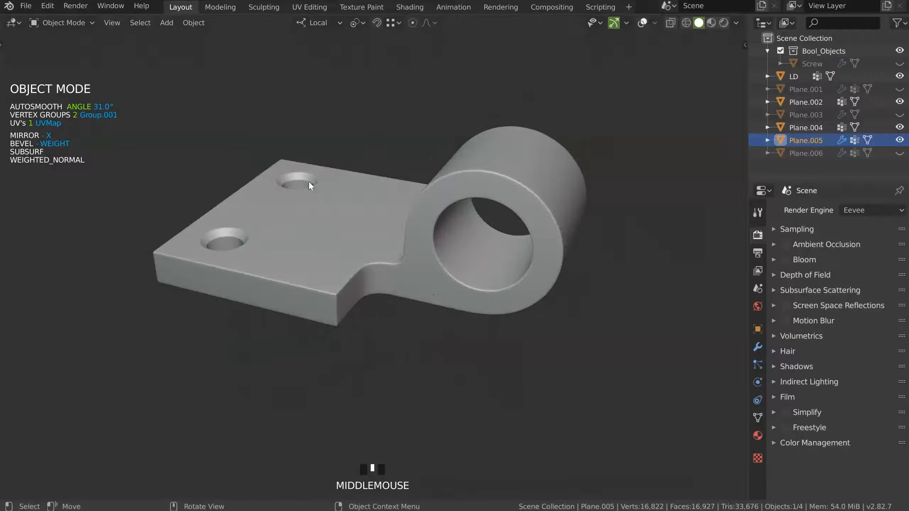
middle_click_drag(298, 278, 369, 210)
left_click(643, 23)
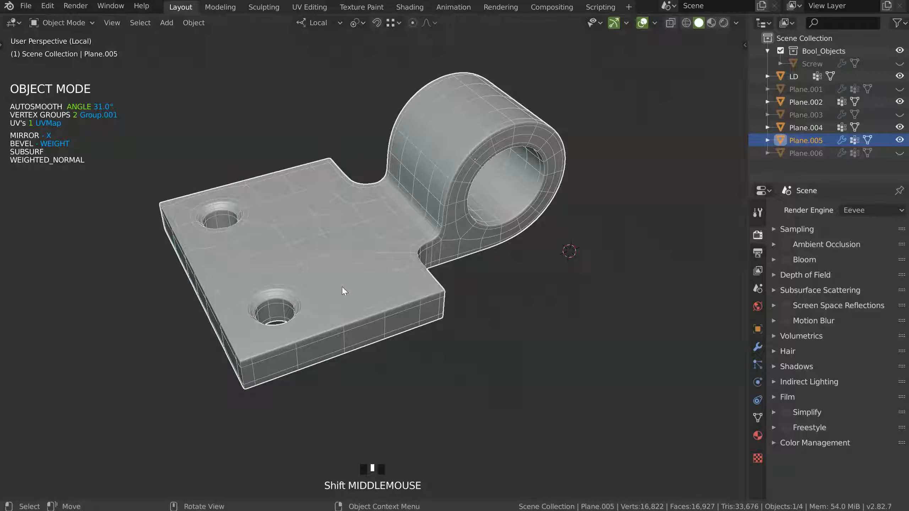
Step: Set the weight-limited Bevel modifier to 4 segments
middle_click_drag(401, 228, 443, 200, "ctrl")
key("space")
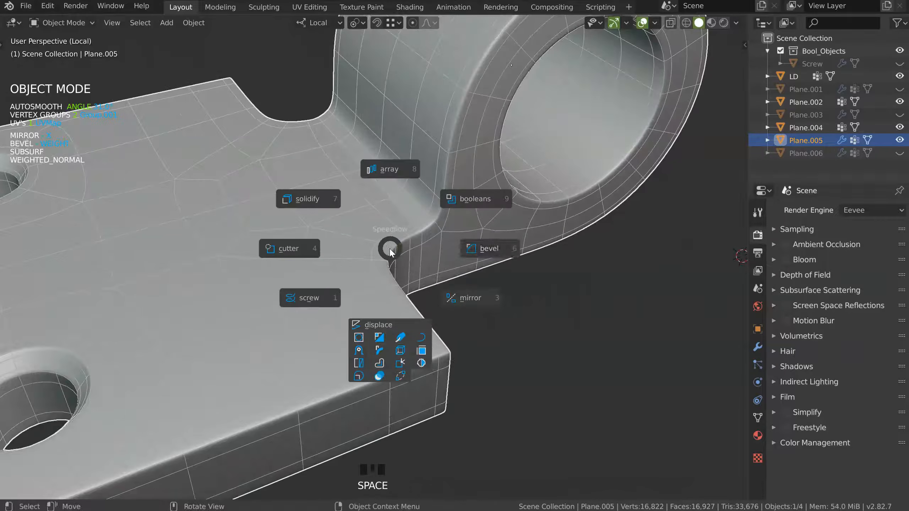
left_click(479, 248)
key("d")
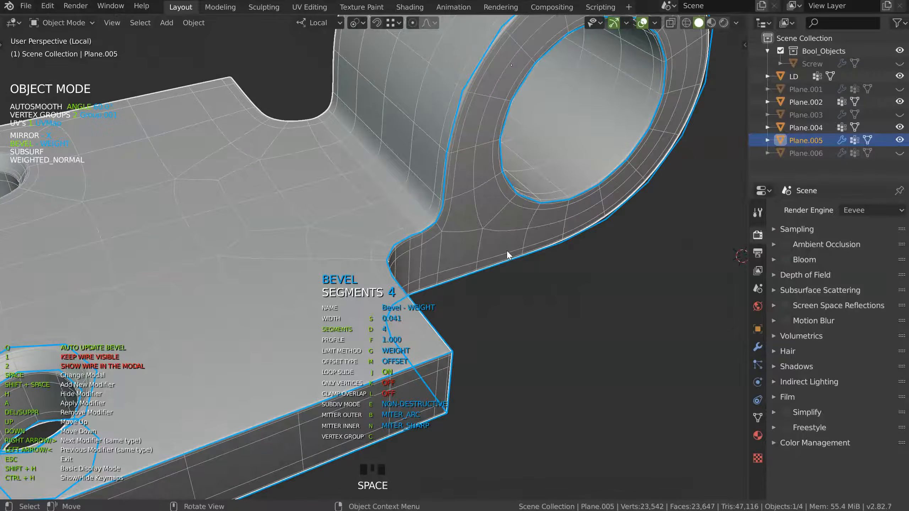
left_click(509, 251)
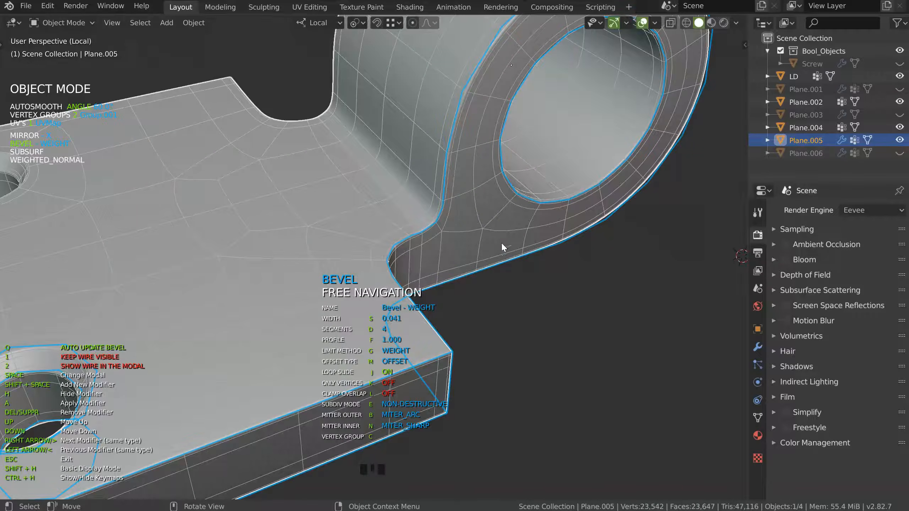
key("Escape")
Step: Hide the overlays and examine the bracket's smooth shading, bevel settings and modifier stack
left_click(643, 22)
middle_click_drag(558, 118, 427, 233, "ctrl")
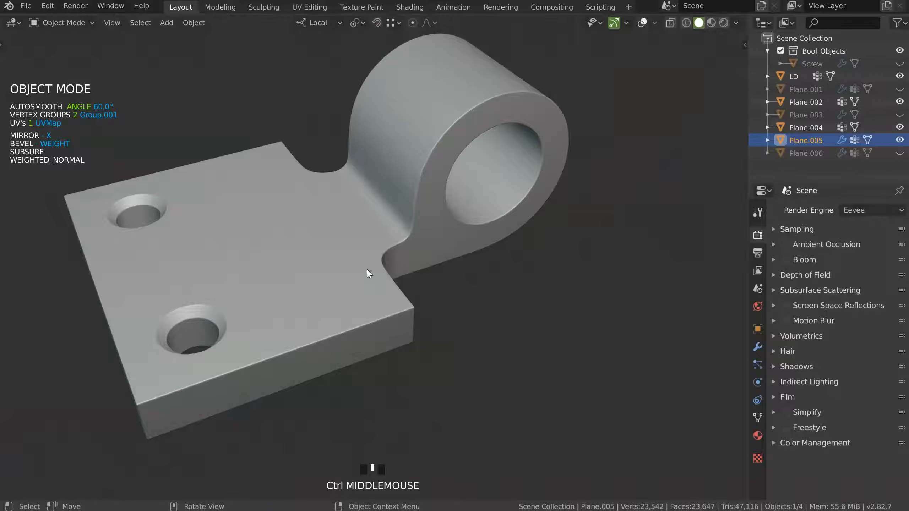
middle_click_drag(367, 270, 396, 227, "ctrl")
key("space")
left_click(485, 244)
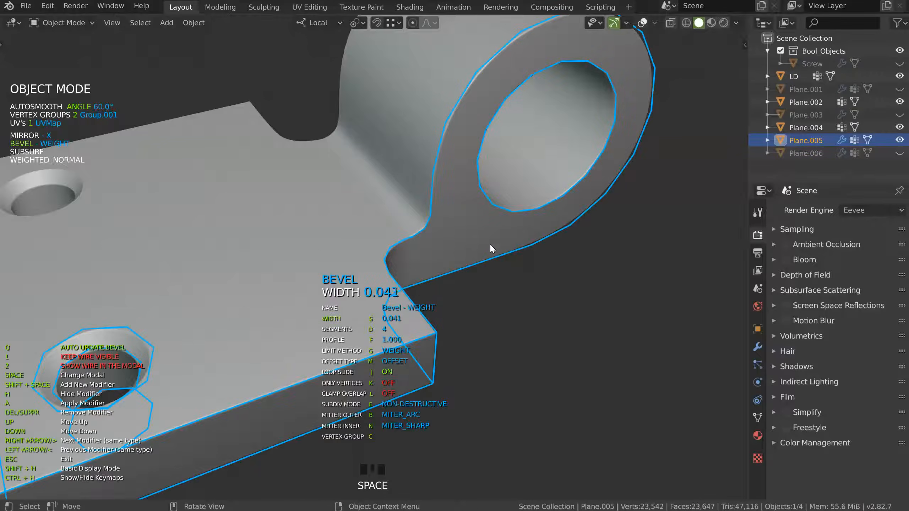
middle_click_drag(505, 245, 282, 247)
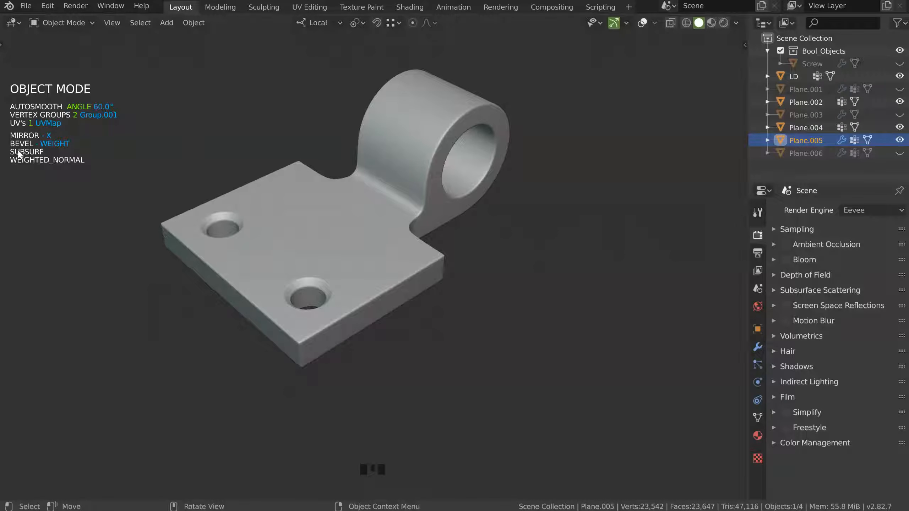
middle_click_drag(160, 139, 177, 211)
middle_click_drag(469, 213, 449, 219)
Step: Show the overlays, select the edge loop around the barrel hole's rim and add a vertex-group Bevel modifier to it
key("Tab")
left_click(498, 281, "alt")
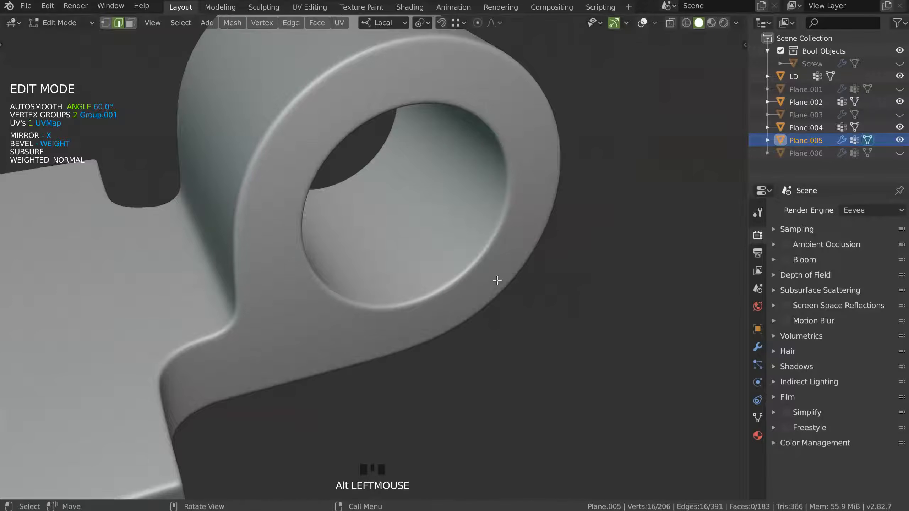
left_click(643, 23)
left_click(429, 300, "alt")
middle_click_drag(428, 300, 420, 297)
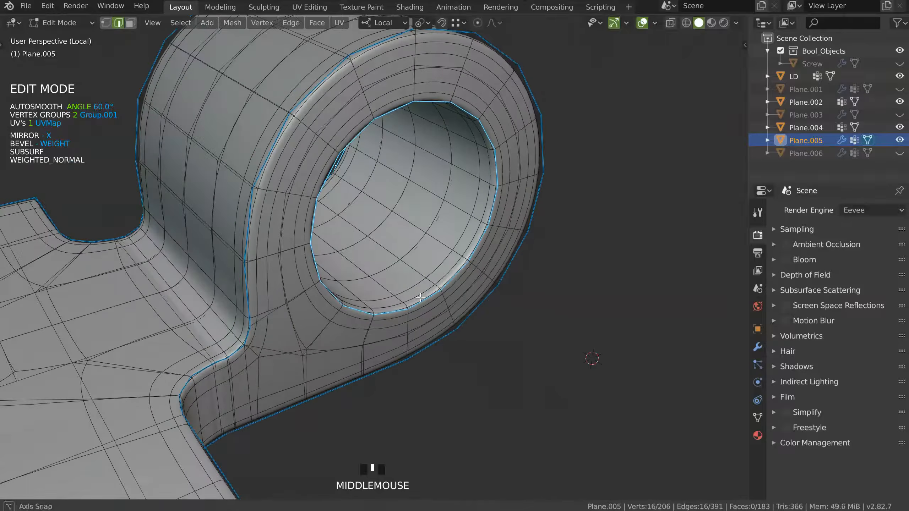
key("1")
middle_click_drag(441, 293, 439, 281)
key("space")
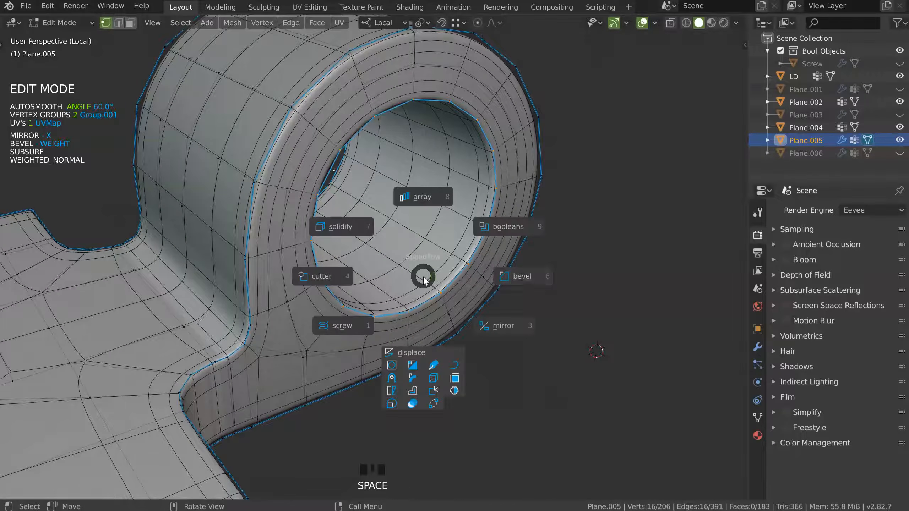
left_click(525, 278)
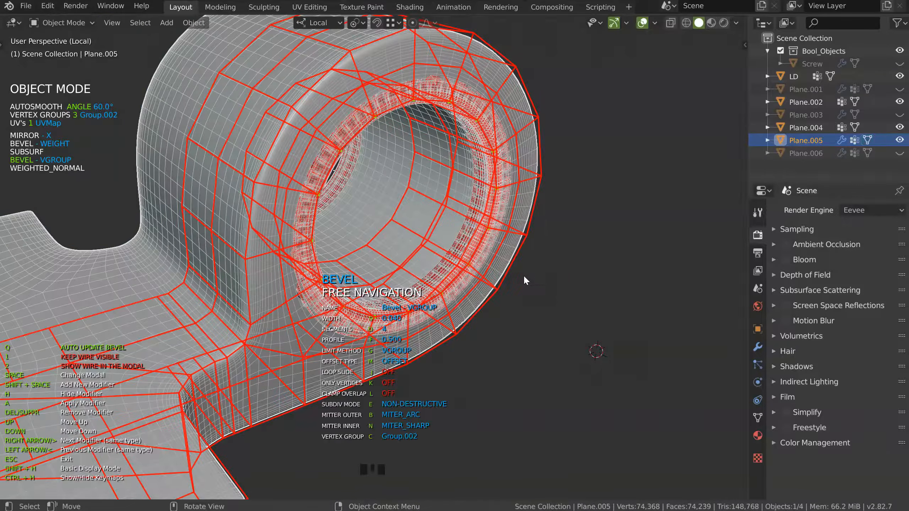
left_click(523, 278)
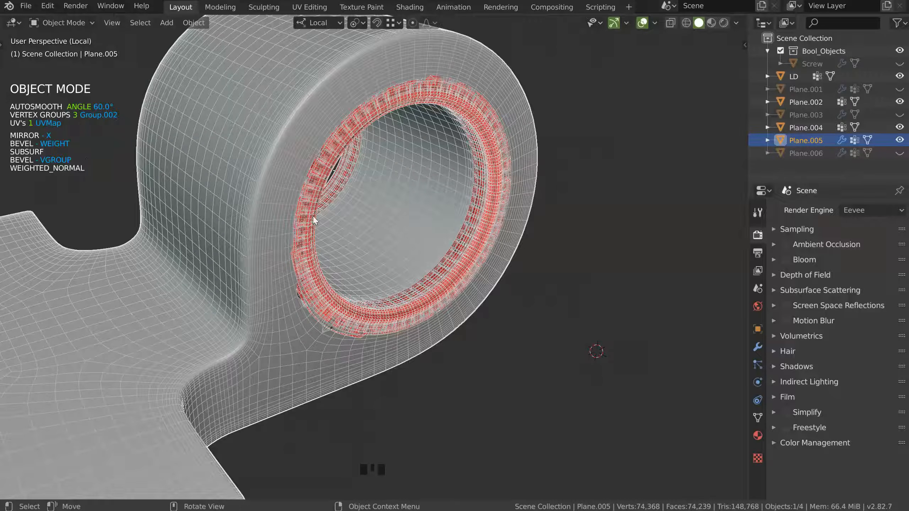
Step: Remove the Subsurf modifier from the bracket
right_click(382, 243, "alt")
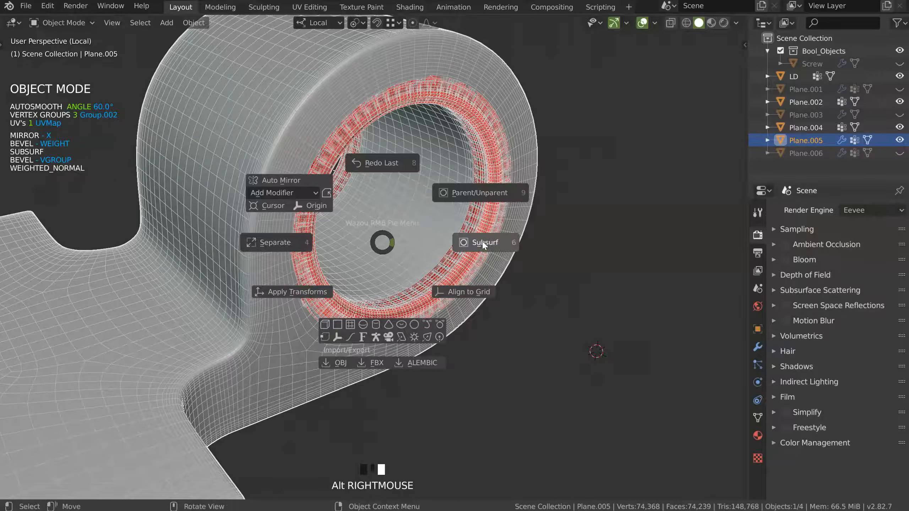
left_click(483, 243)
Step: Move the vertex-group Bevel above the Mirror modifier in the stack and adjust its width to about 0.053
key("space")
left_click(524, 244)
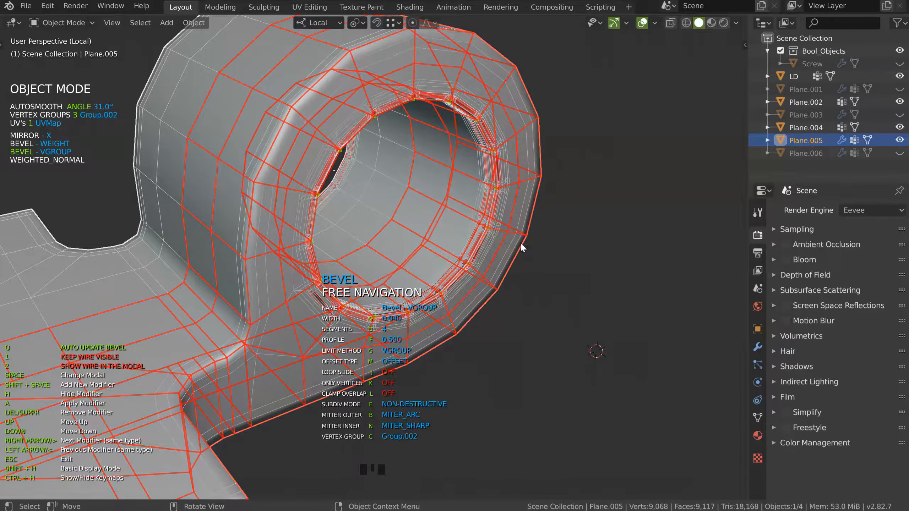
key("Up")
key("Up")
key("s")
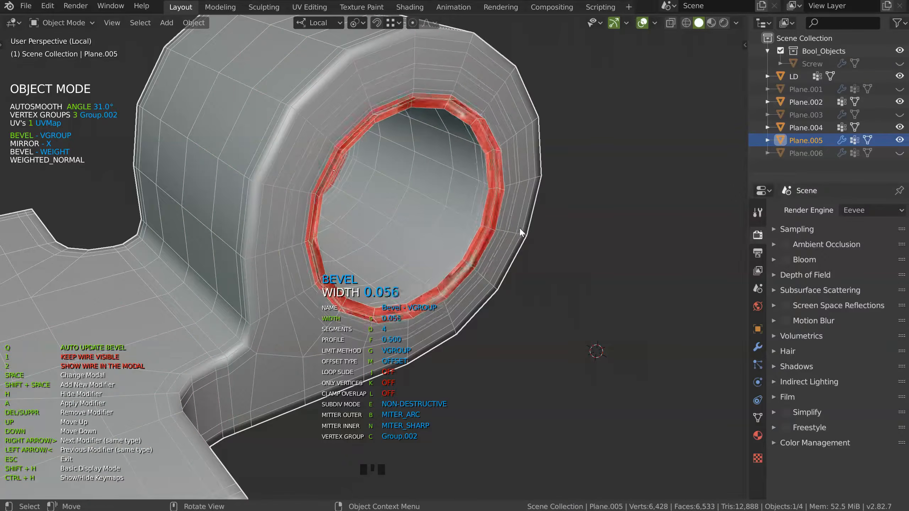
left_click(474, 222)
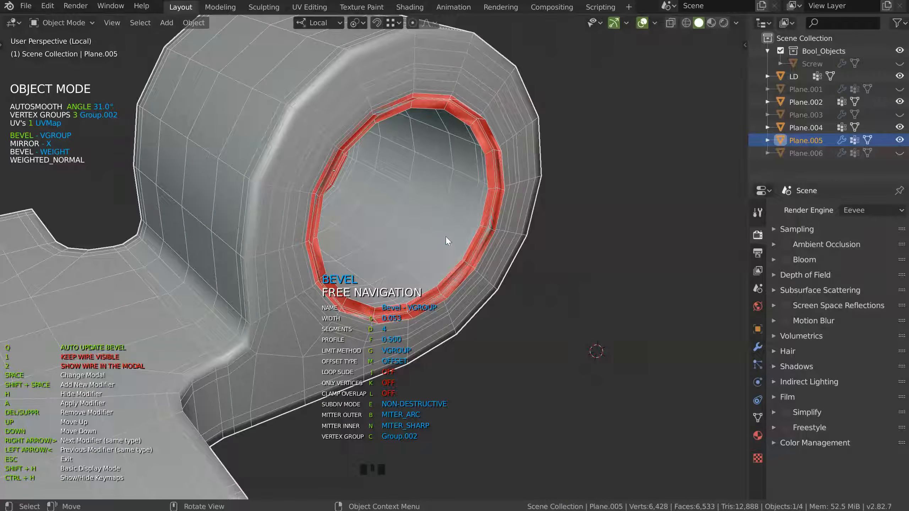
Step: Remove the vertex-group Bevel modifier from the bracket
key("Delete")
key("Escape")
key("Tab")
key("Tab")
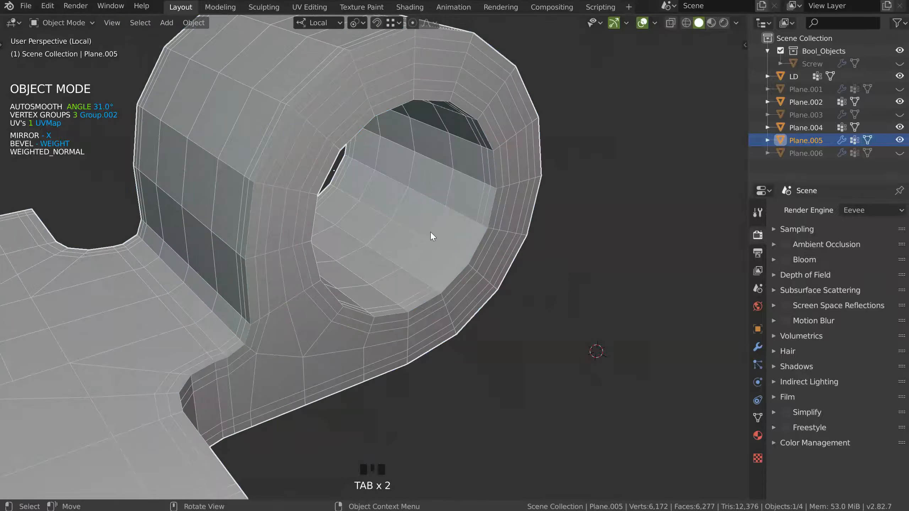
Step: Temporarily hide the weight-limited Bevel modifier and bevel the barrel hole's rim edge loop with an offset of about 0.082 cm and 1 segment
key("space")
left_click(508, 231)
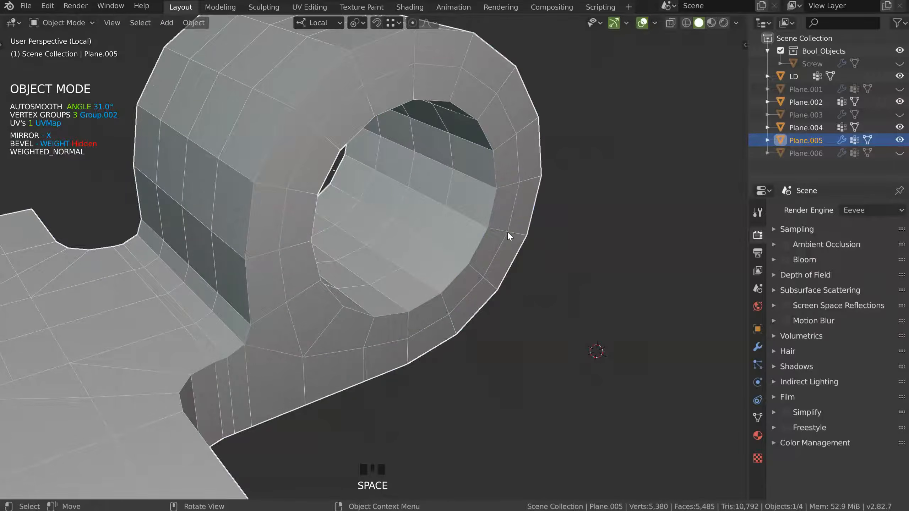
middle_click_drag(507, 231, 480, 211)
key("Tab")
left_click(493, 239, "alt")
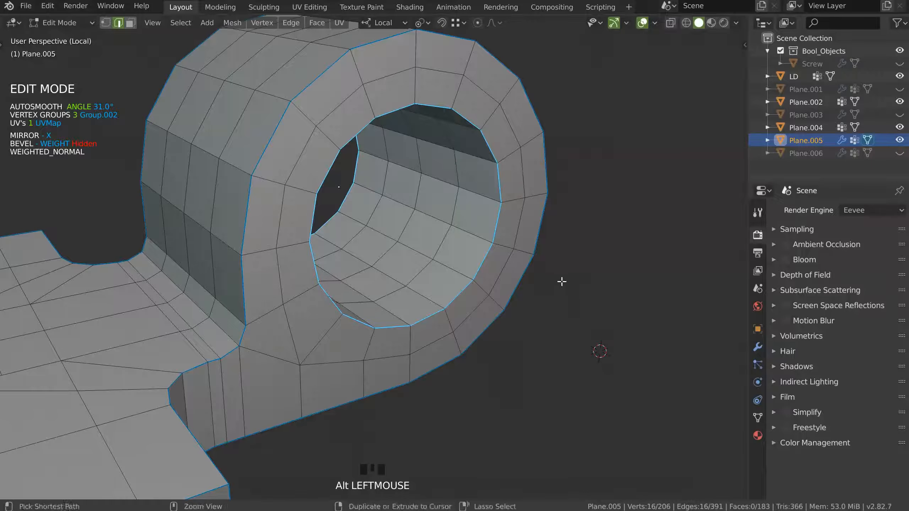
key("ctrl+b")
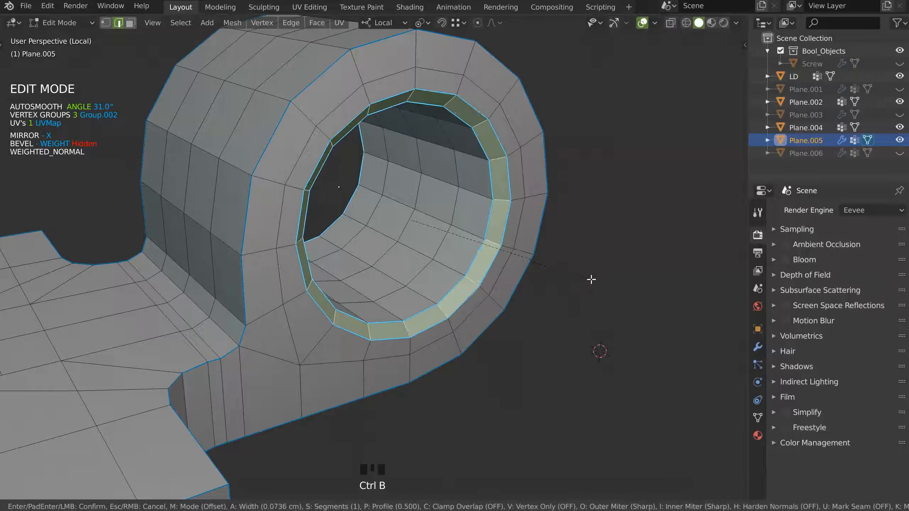
left_click(586, 283)
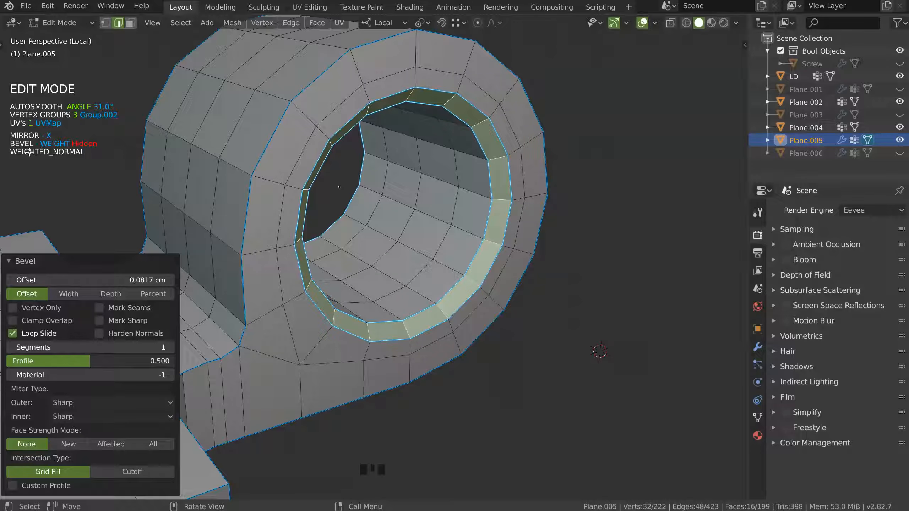
Step: Unhide the weight-limited Bevel modifier and set its profile to 0.5
key("Tab")
key("space")
middle_click_drag(544, 258, 531, 233)
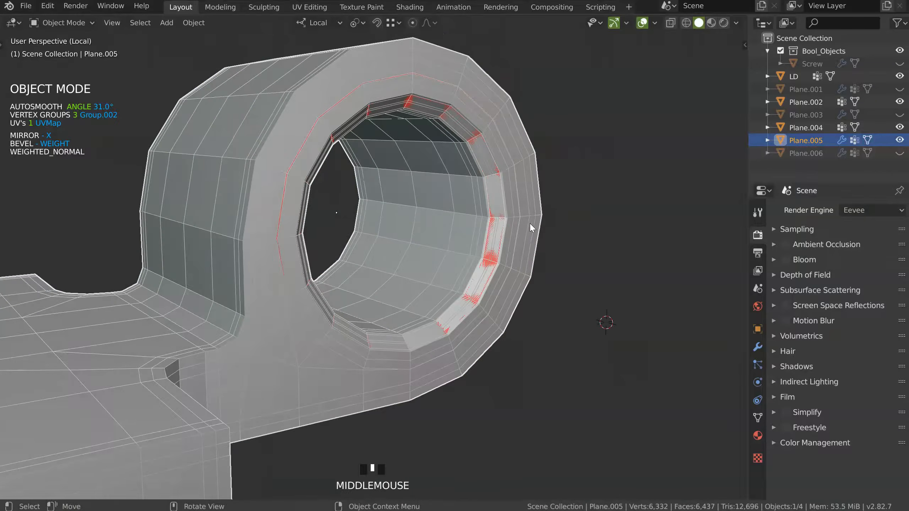
key("space")
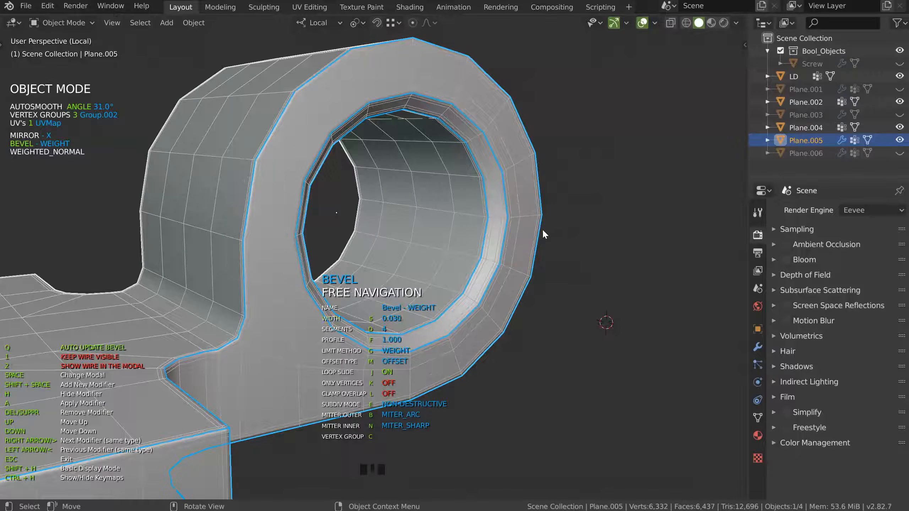
type("f.5")
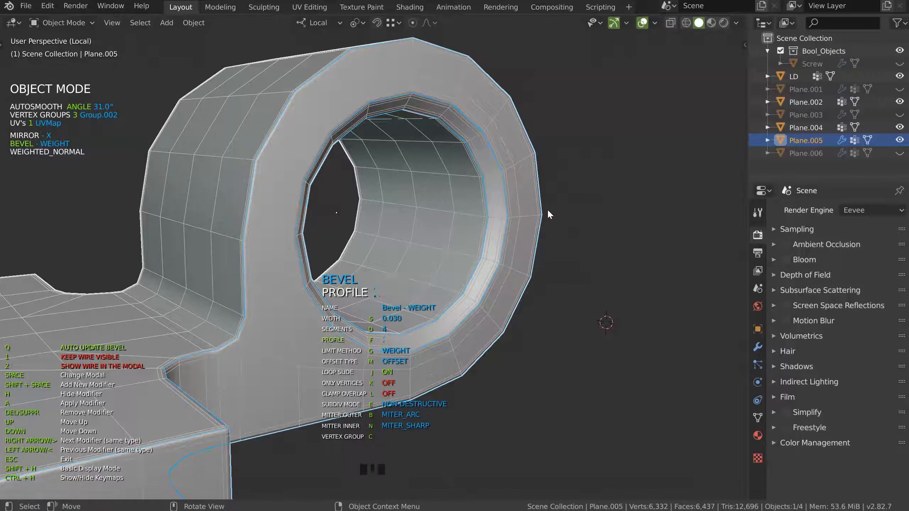
key("Return")
Step: Add a Subsurf modifier to the bracket and hide the viewport overlays
middle_click_drag(532, 264, 684, 69)
right_click_drag(447, 221, 550, 213, "alt")
left_click(644, 23)
Step: Examine the subdivided bracket's shading around the barrel hole, plate corner and modifier list, and show the overlays again
middle_click_drag(508, 201, 461, 165)
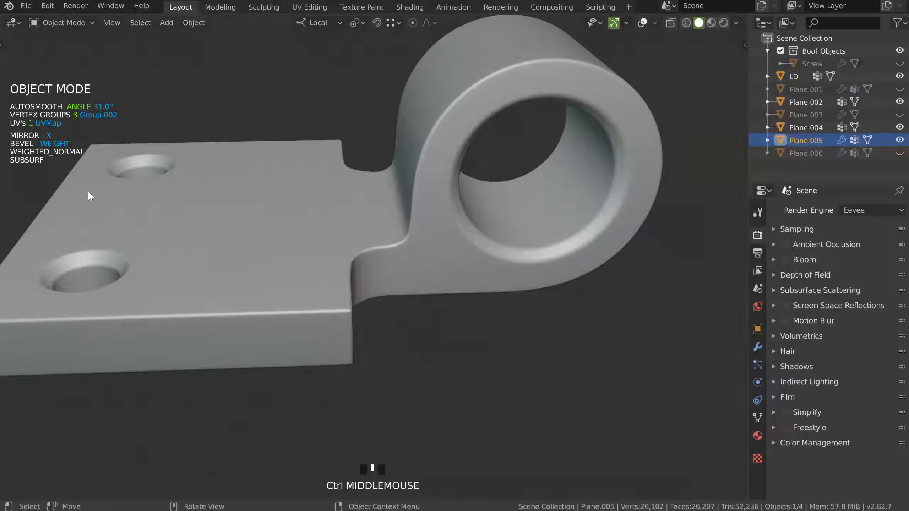
middle_click_drag(466, 203, 85, 131, "shift")
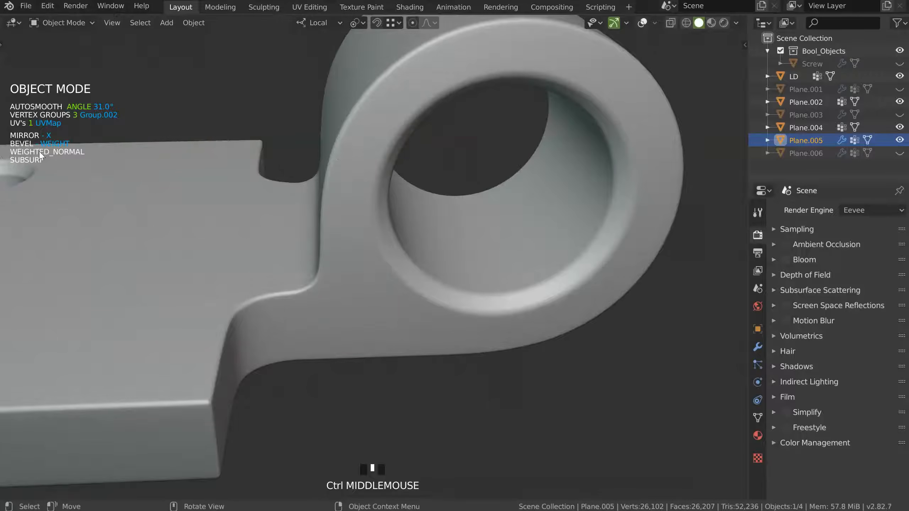
middle_click_drag(39, 151, 30, 152)
middle_click_drag(375, 181, 393, 245)
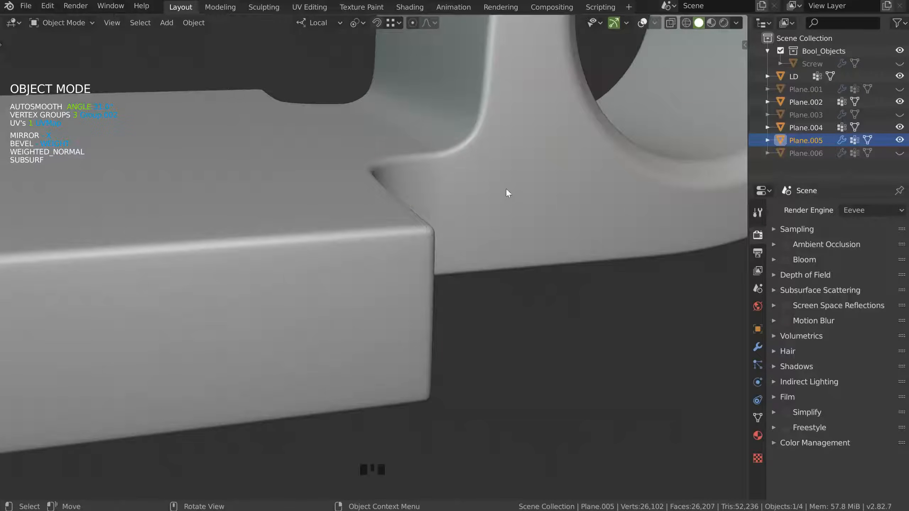
middle_click_drag(533, 182, 572, 143, "ctrl")
middle_click_drag(572, 143, 398, 272, "shift")
middle_click_drag(398, 273, 315, 269)
middle_click_drag(315, 269, 369, 210, "shift")
left_click(642, 23)
Step: Exit local view and move the subdivided bracket -25.3 cm along X to the far end of the row
middle_click_drag(601, 236, 486, 247, "ctrl")
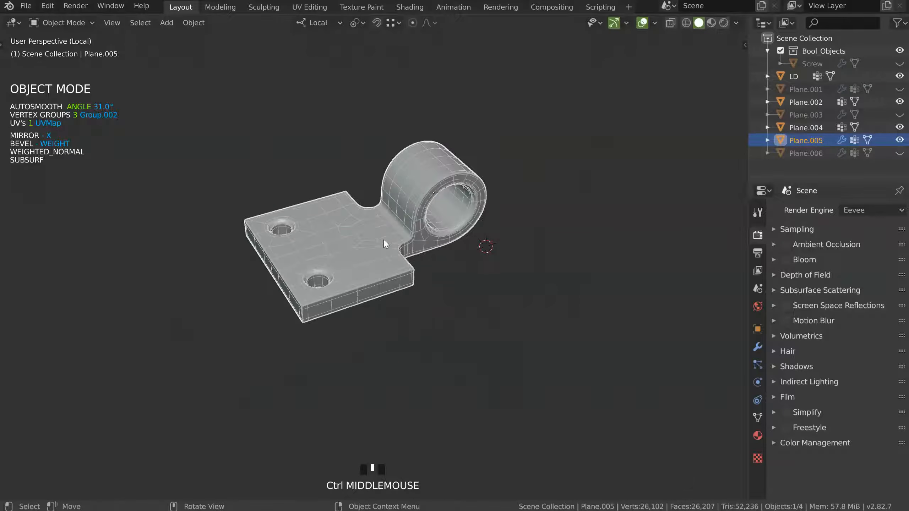
key("KP_Divide")
middle_click_drag(372, 230, 579, 296, "ctrl")
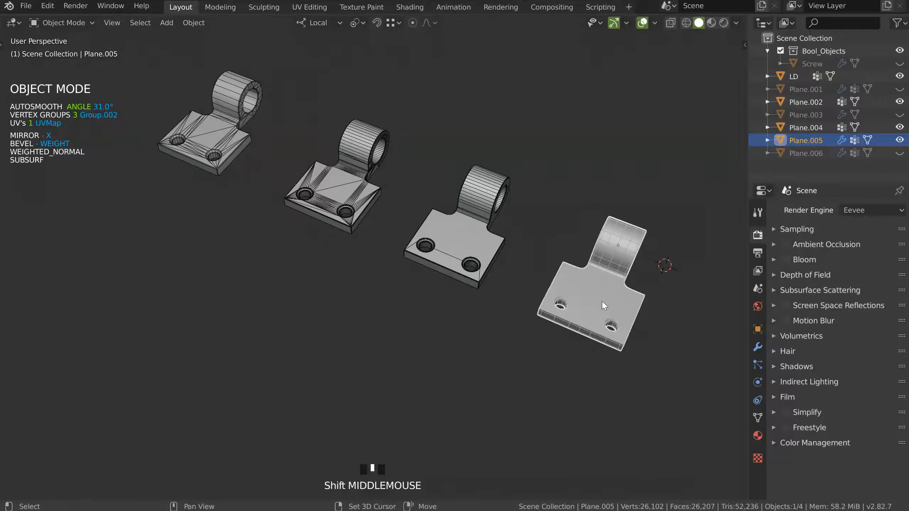
key("g")
key("x")
left_click(152, 123)
Step: Unhide Plane.006, the Screw cutter, Plane.001 and Plane.003
middle_click_drag(587, 237, 392, 269)
middle_click_drag(392, 269, 507, 161, "shift")
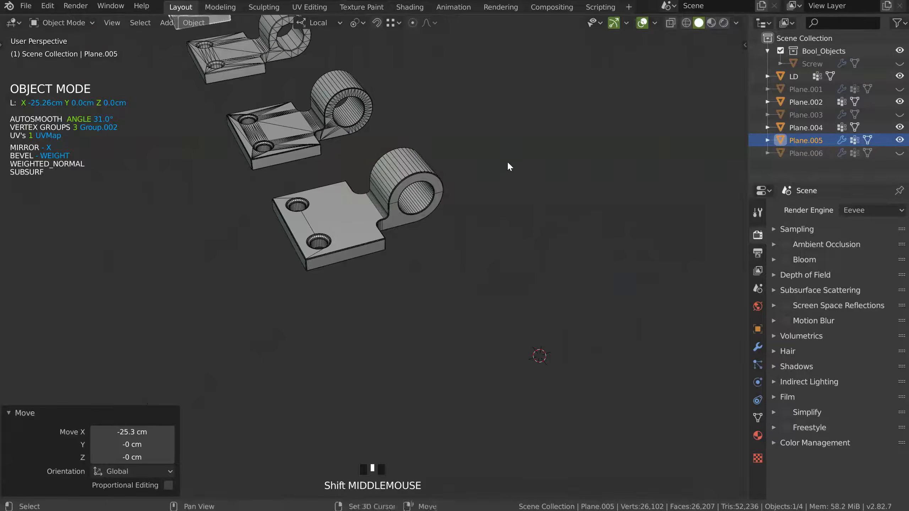
left_click(899, 153)
scroll(505, 242, "down", 3)
middle_click_drag(506, 242, 469, 246, "shift")
left_click(900, 63)
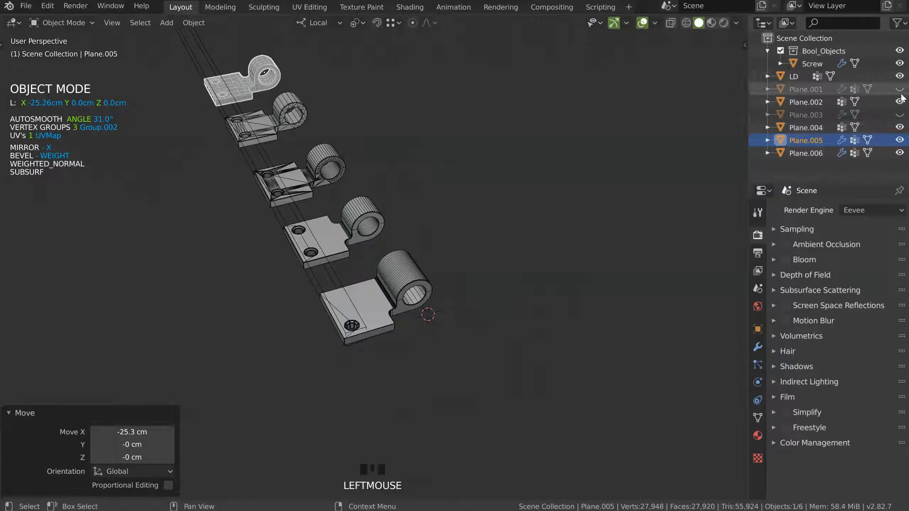
left_click(899, 89)
left_click(900, 115)
Step: Set Plane.006 as the mirror object of the Screw cutter's Mirror modifier
middle_click_drag(354, 321, 381, 344)
left_click(404, 339)
key("space")
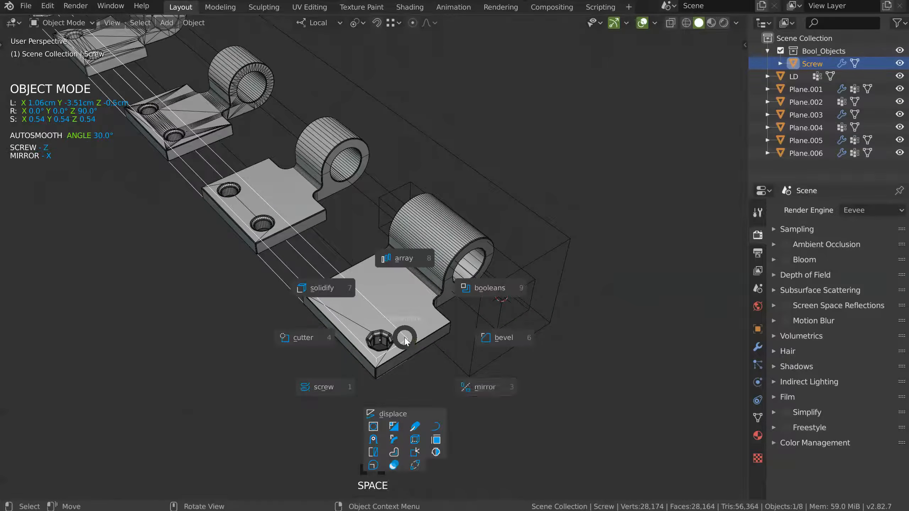
left_click(481, 379)
left_click(389, 284)
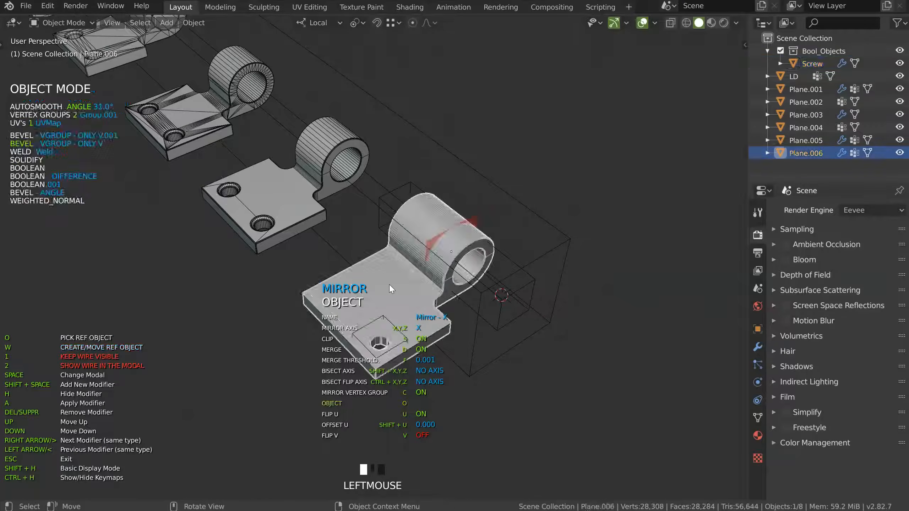
Step: Set Plane.006 as the mirror object of the Plane.003 cutter's Mirror modifier and clear the selection
left_click(472, 344)
key("space")
left_click(520, 371)
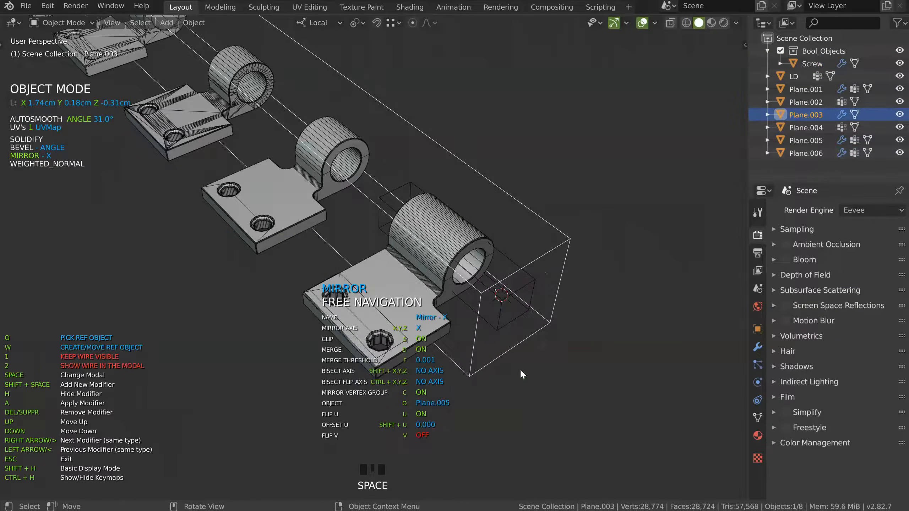
left_click(400, 281)
middle_click_drag(400, 281, 450, 320, "shift")
left_click(468, 193)
middle_click_drag(411, 296, 476, 233, "ctrl")
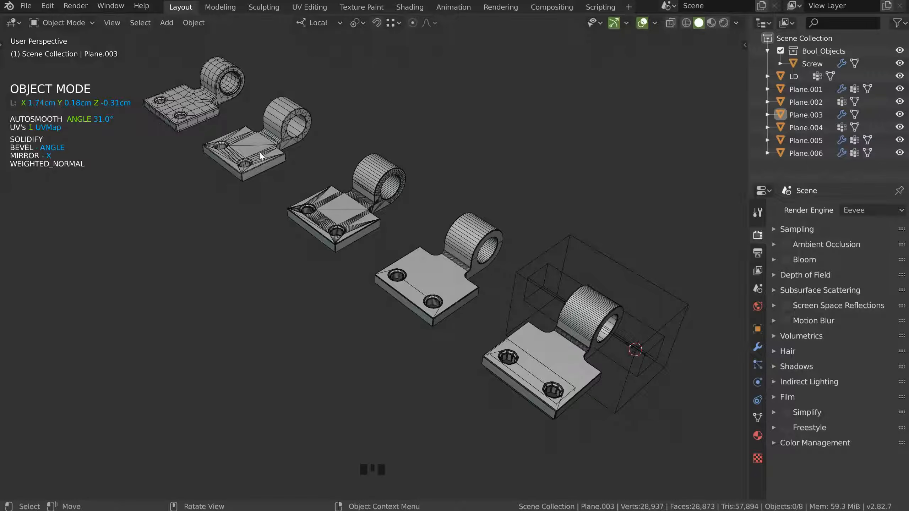
middle_click_drag(490, 253, 486, 246, "shift")
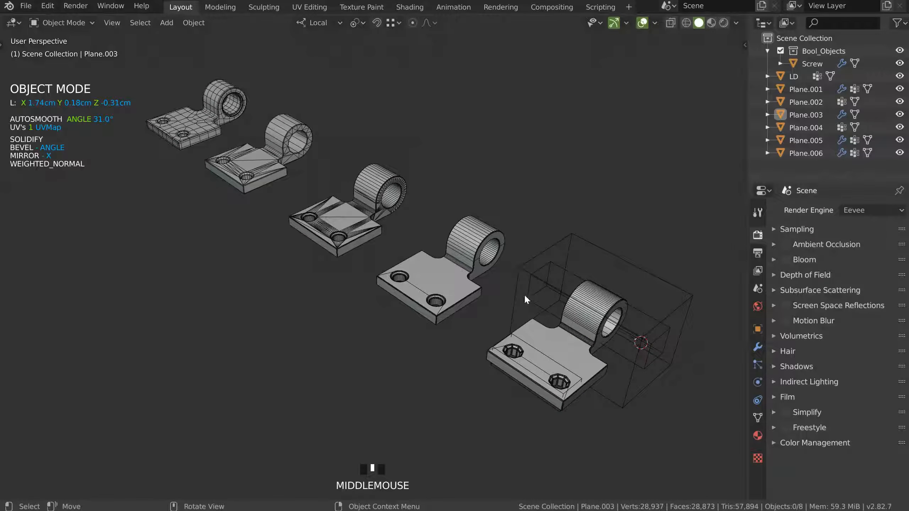
Step: Select the Plane.006 bracket and turn off the Mesh Check overlay
left_click(552, 341)
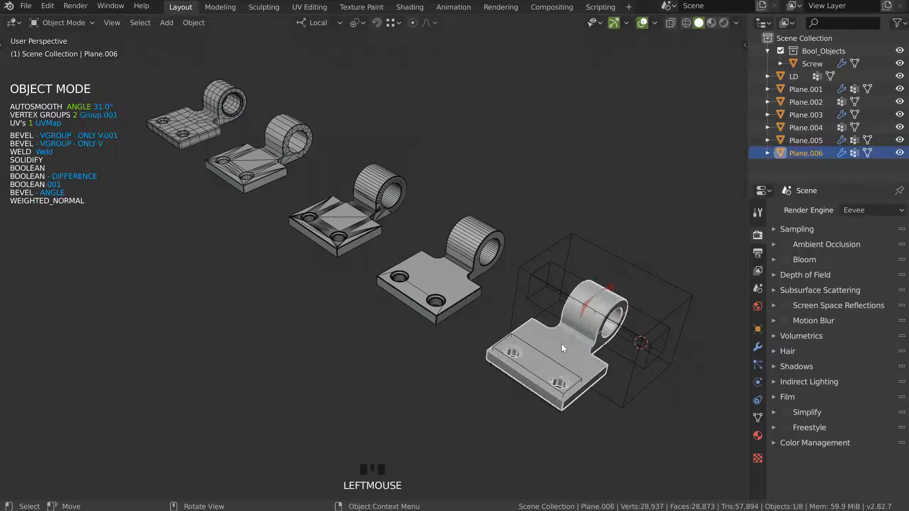
middle_click_drag(658, 28, 647, 61)
left_click(655, 23)
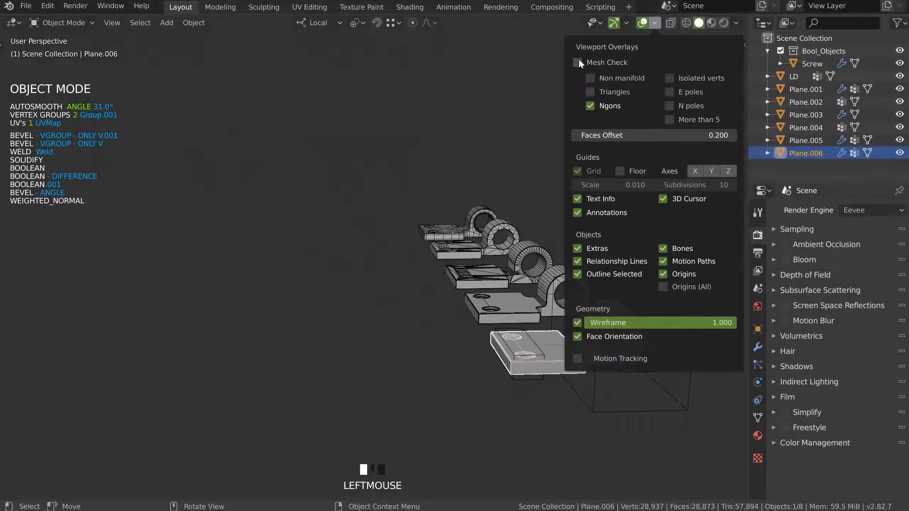
left_click(578, 61)
middle_click_drag(439, 284, 527, 235)
left_click(655, 22)
left_click(579, 66)
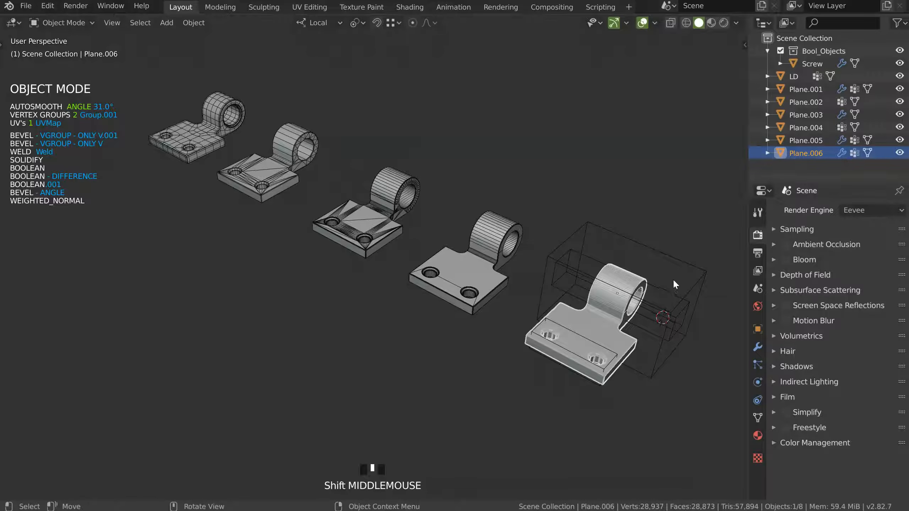
Step: Select the Screw cutter and increase its Screw modifier's steps to smooth the plate's screw holes
middle_click_drag(598, 283, 408, 268, "ctrl")
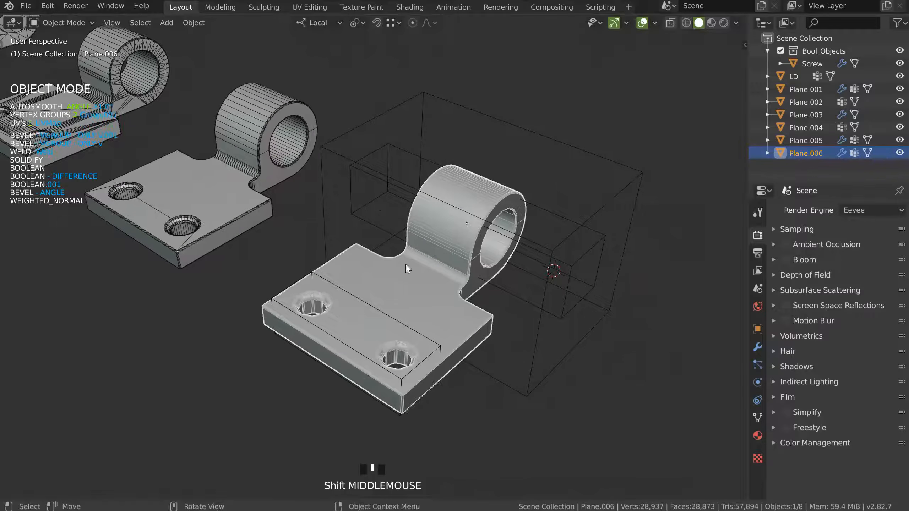
left_click(437, 343)
left_click(440, 347)
left_click(446, 345)
key("space")
left_click(370, 404)
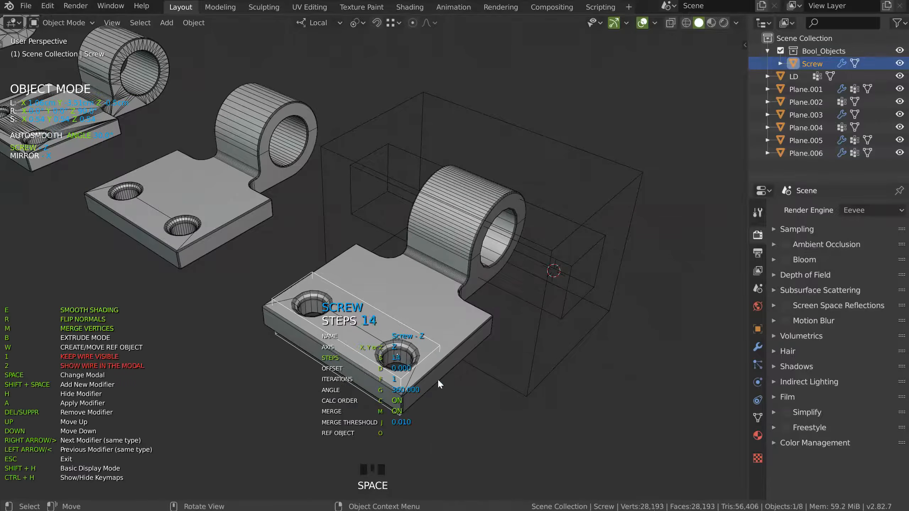
left_click(566, 288)
Step: Select the Plane.001 barrel-hole cutter and increase its Screw modifier's steps
left_click(574, 261)
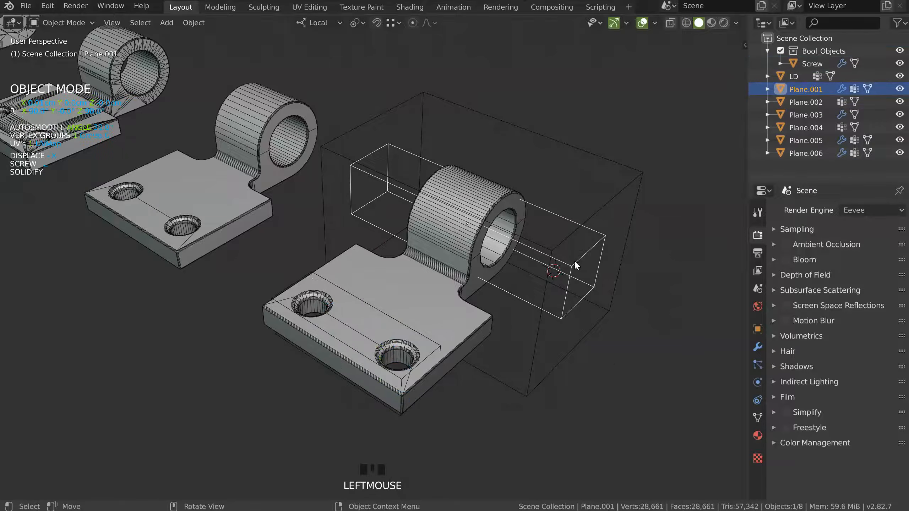
key("space")
left_click(471, 334)
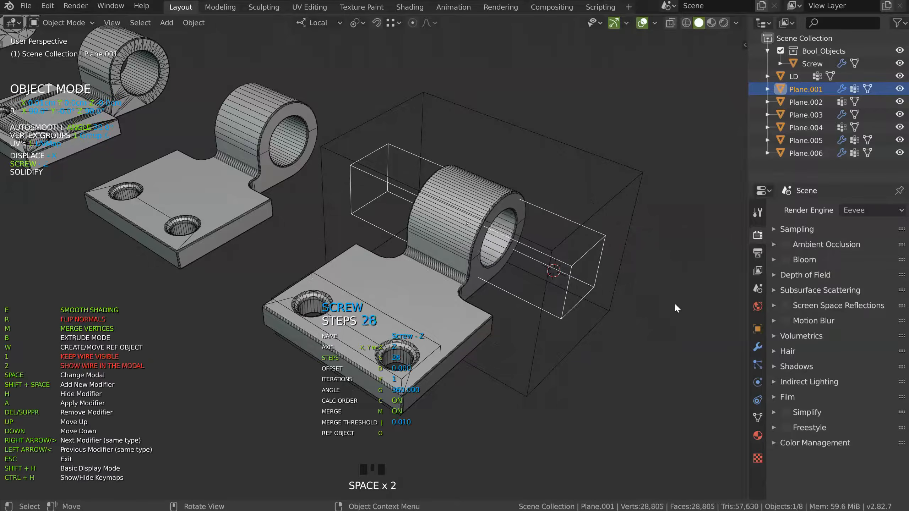
left_click(597, 281)
left_click(597, 281)
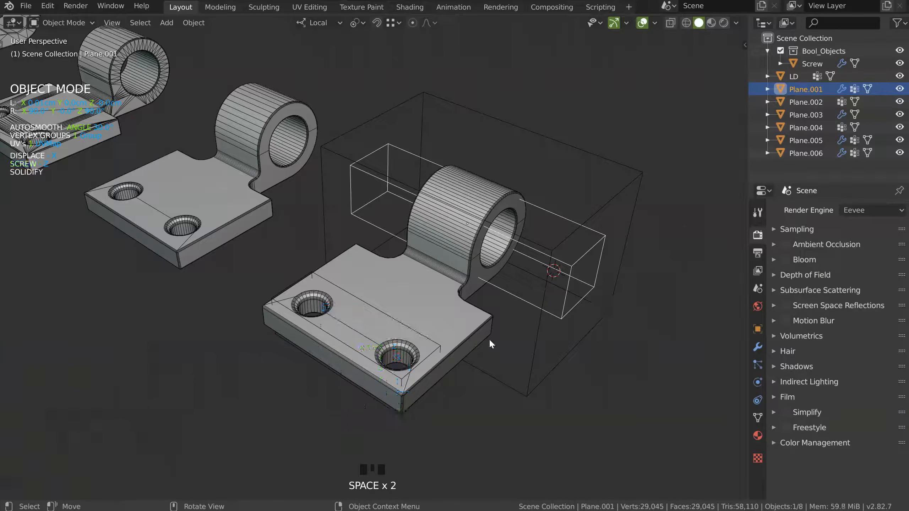
Step: Set the Plane.003 cutter's angle-limited Bevel modifier to 16 segments and a width of 0.250
middle_click_drag(464, 317, 467, 313, "shift")
left_click(404, 227)
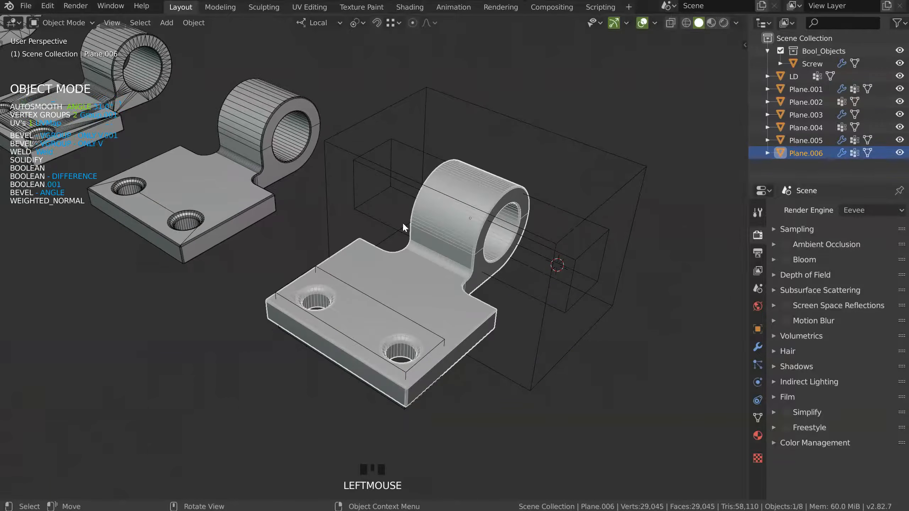
left_click(535, 312)
key("space")
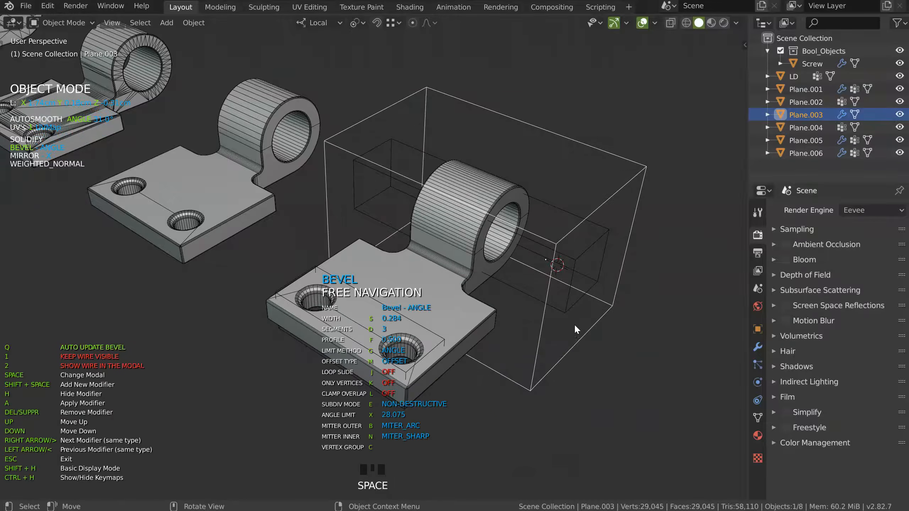
scroll(657, 318, "up", 1)
middle_click_drag(655, 314, 499, 289)
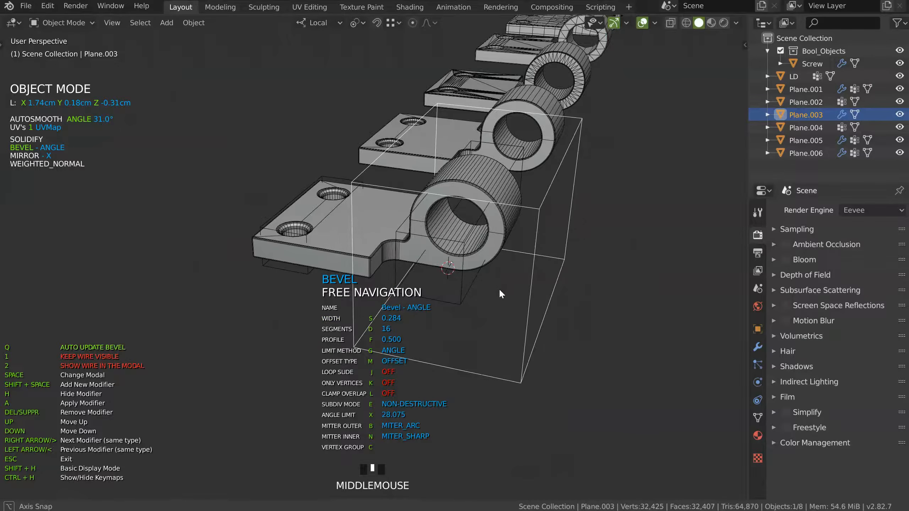
left_click(493, 286)
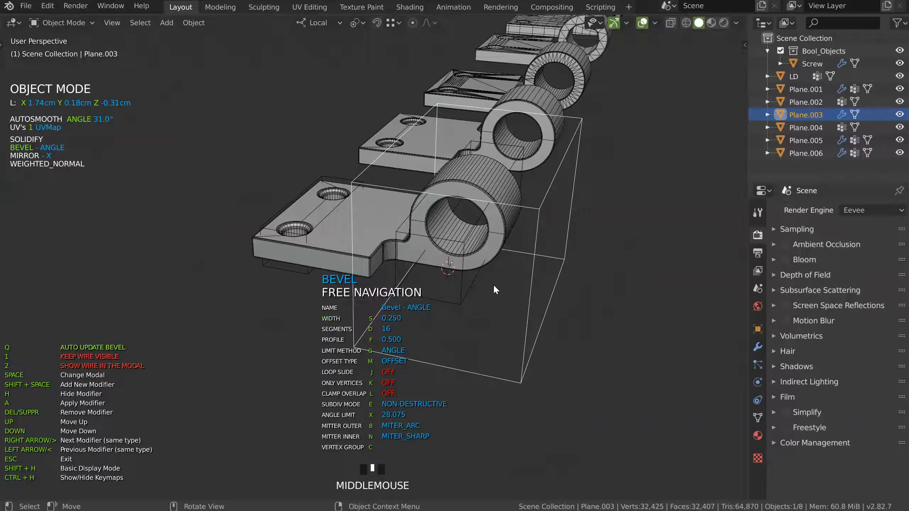
Step: Confirm the Plane.003 cutter's bevel settings and inspect the higher-resolution bracket from several angles
left_click(422, 259)
middle_click_drag(417, 252, 505, 261)
middle_click_drag(508, 238, 538, 261, "shift")
middle_click_drag(537, 261, 512, 259, "ctrl")
middle_click_drag(513, 259, 462, 276)
middle_click_drag(462, 276, 464, 149, "shift")
Step: Compare the wireframe topology of the Plane.002, Plane.004 and Plane.006 brackets and the other versions along the row
left_click(342, 206)
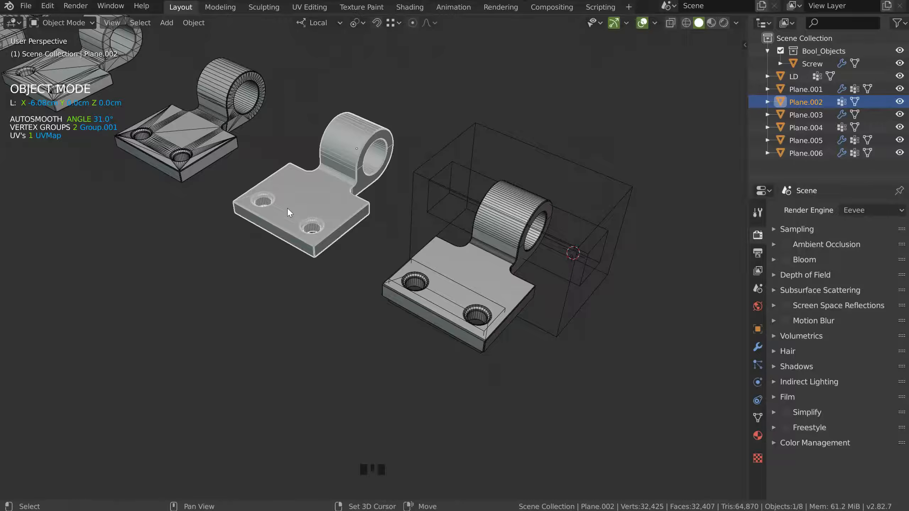
middle_click_drag(430, 208, 420, 194, "shift")
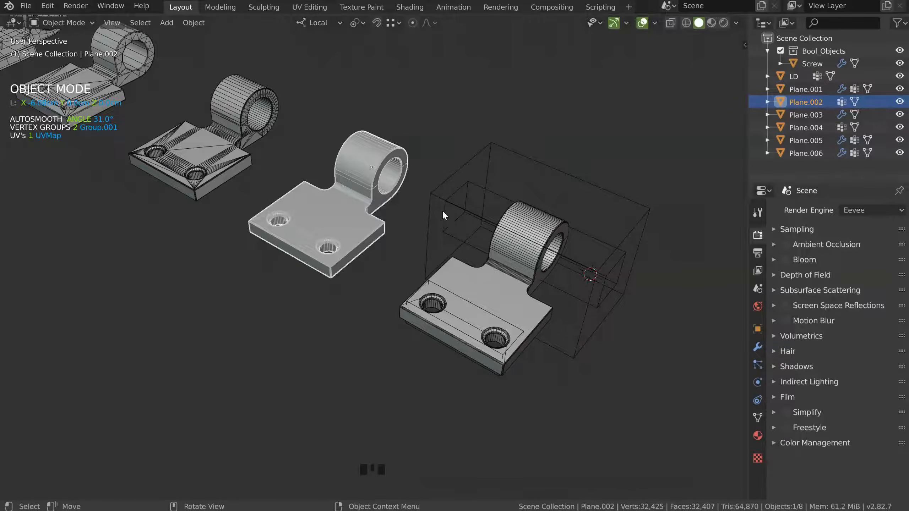
double_click(432, 197)
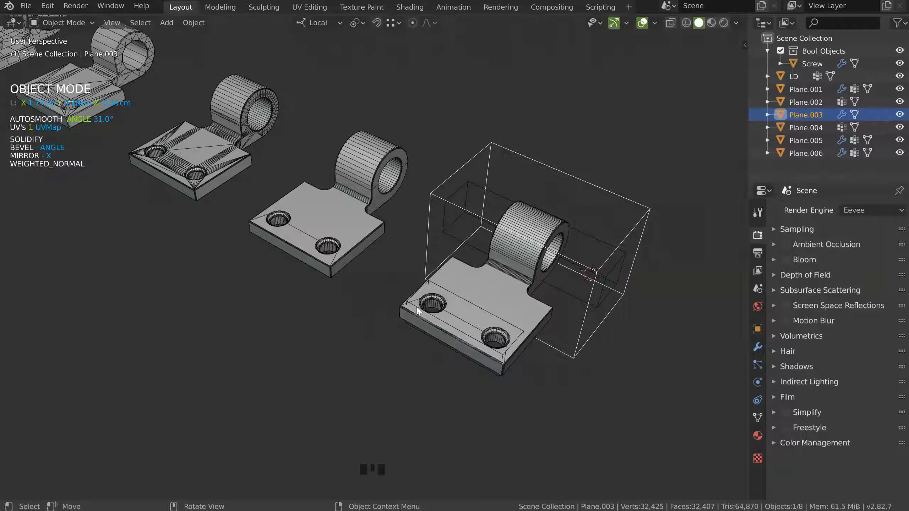
middle_click_drag(298, 162, 398, 194, "shift")
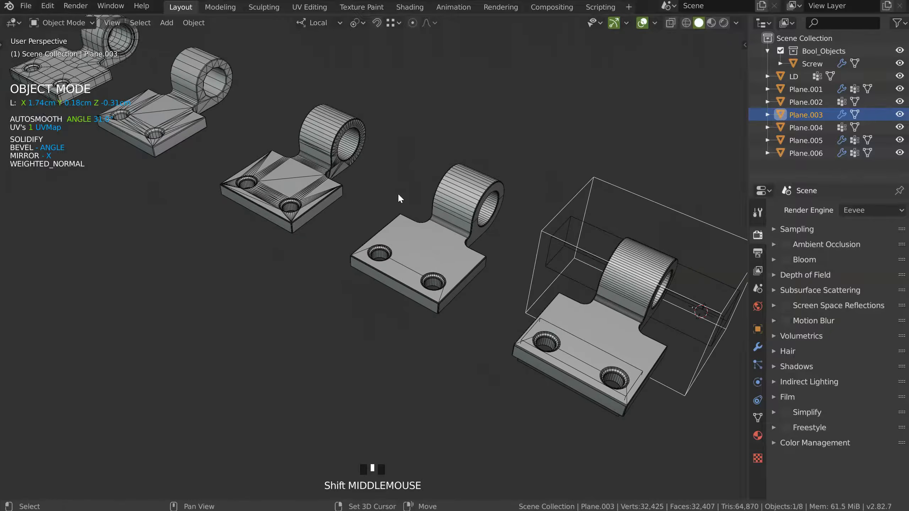
left_click(312, 196)
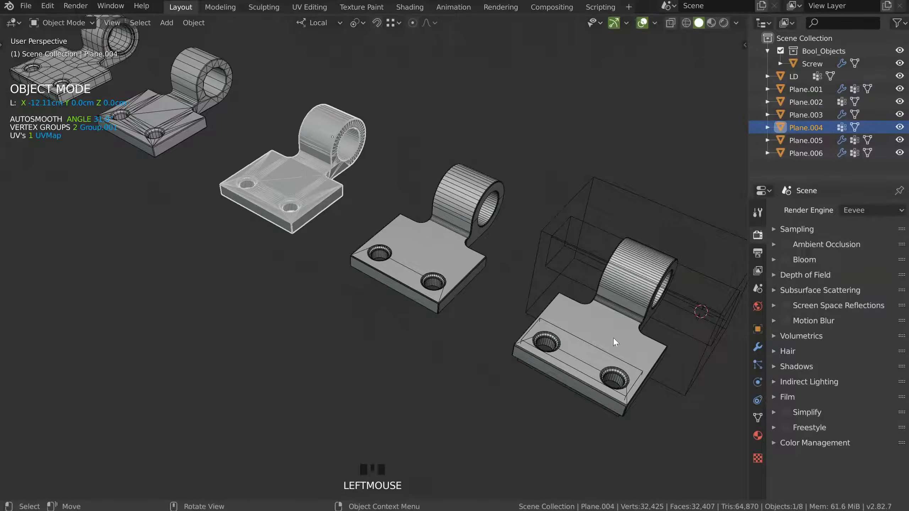
left_click(619, 329)
left_click(313, 199)
middle_click_drag(340, 212, 409, 202, "shift")
middle_click_drag(291, 180, 332, 217, "ctrl")
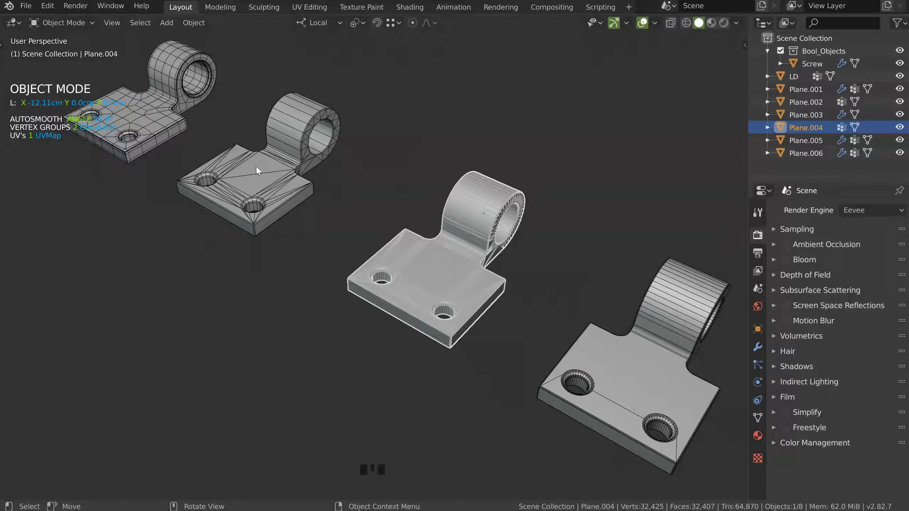
middle_click_drag(247, 181, 287, 168, "ctrl")
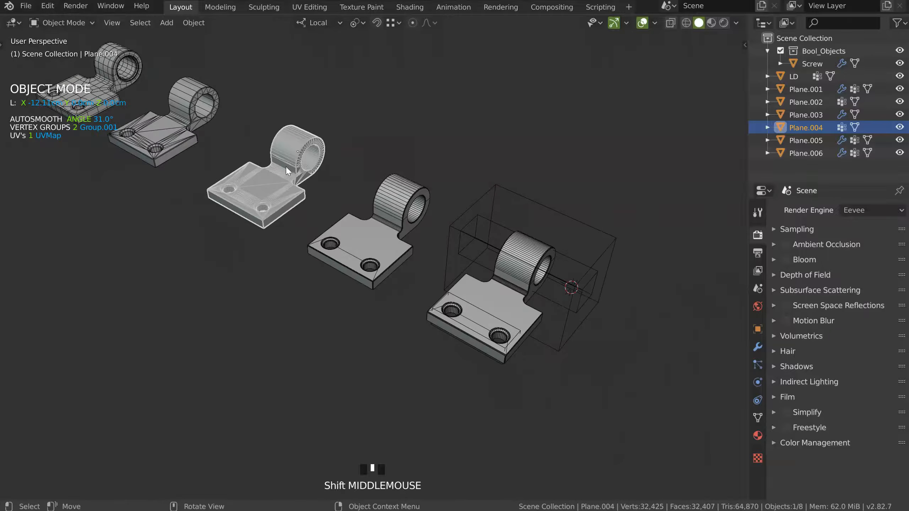
Step: Select the non-destructive Plane.006 bracket and hide the viewport overlays to show all versions without wireframes
left_click(498, 327)
middle_click_drag(409, 272, 286, 249, "shift")
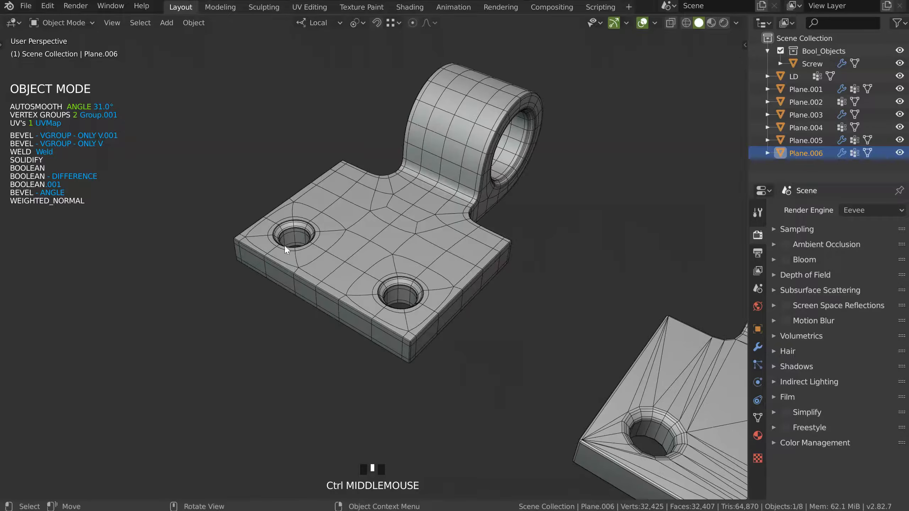
middle_click_drag(340, 257, 409, 224, "ctrl")
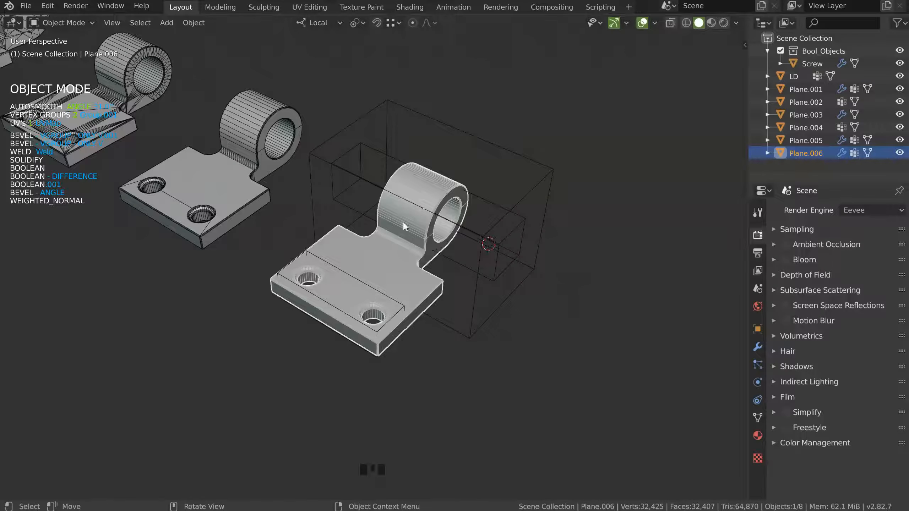
middle_click_drag(374, 304, 603, 278, "shift")
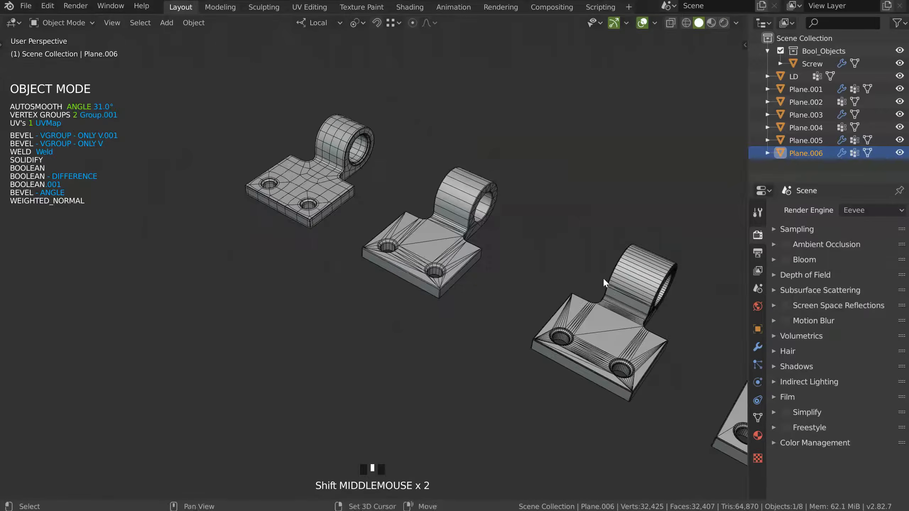
left_click(646, 23)
Step: Examine the surface shading of the five bracket versions side by side from above and below
middle_click_drag(408, 237, 269, 195, "shift")
scroll(269, 195, "down", 2)
middle_click_drag(379, 198, 296, 156)
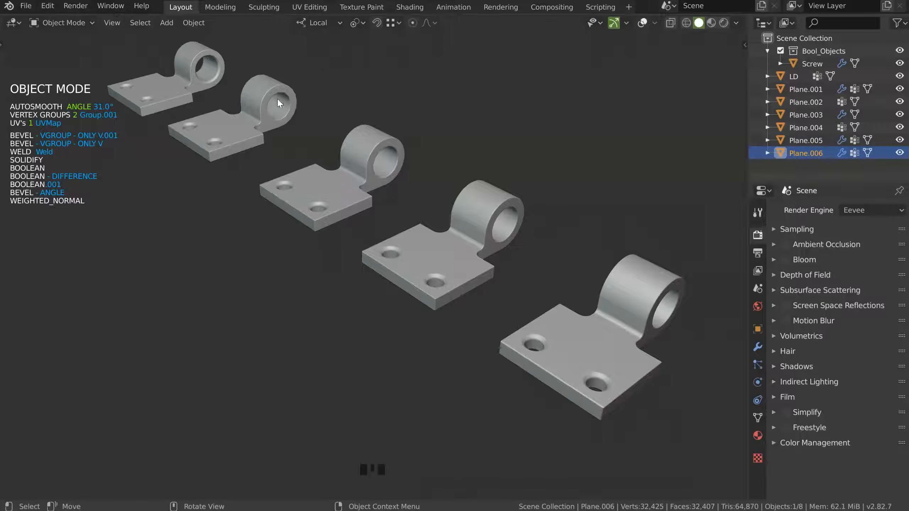
middle_click_drag(316, 79, 573, 229, "shift")
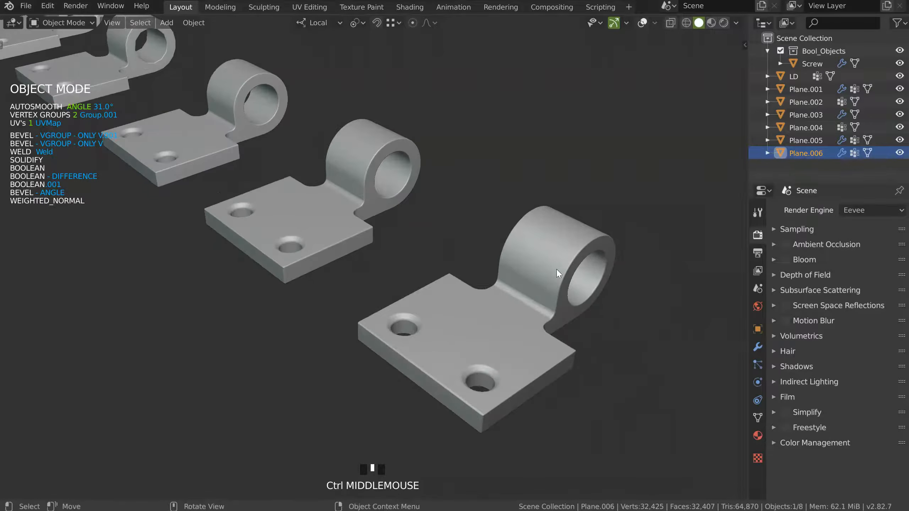
middle_click_drag(278, 183, 322, 212, "shift")
middle_click_drag(161, 115, 389, 157, "shift")
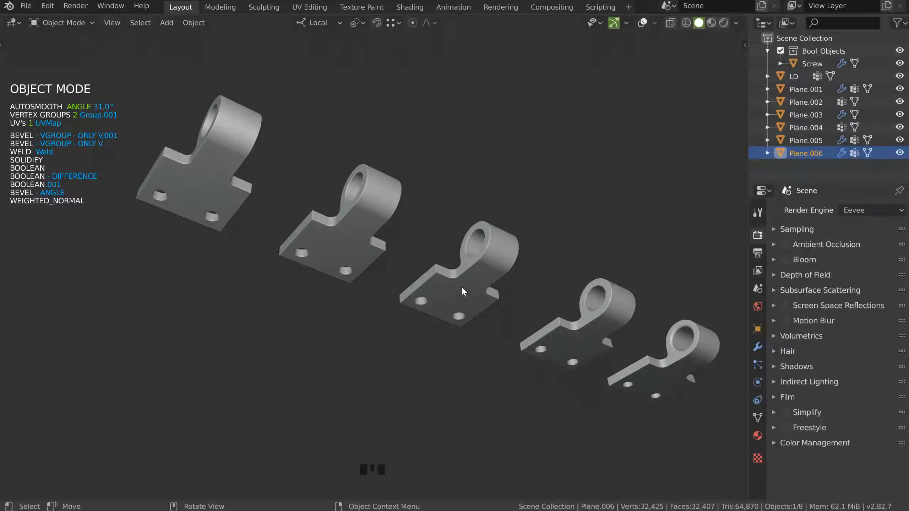
middle_click_drag(385, 295, 454, 317)
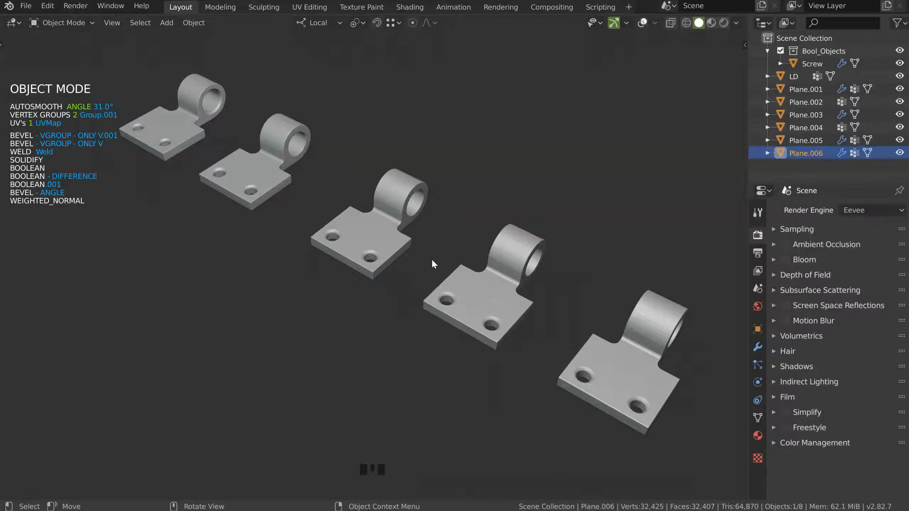
middle_click_drag(416, 240, 471, 137, "shift")
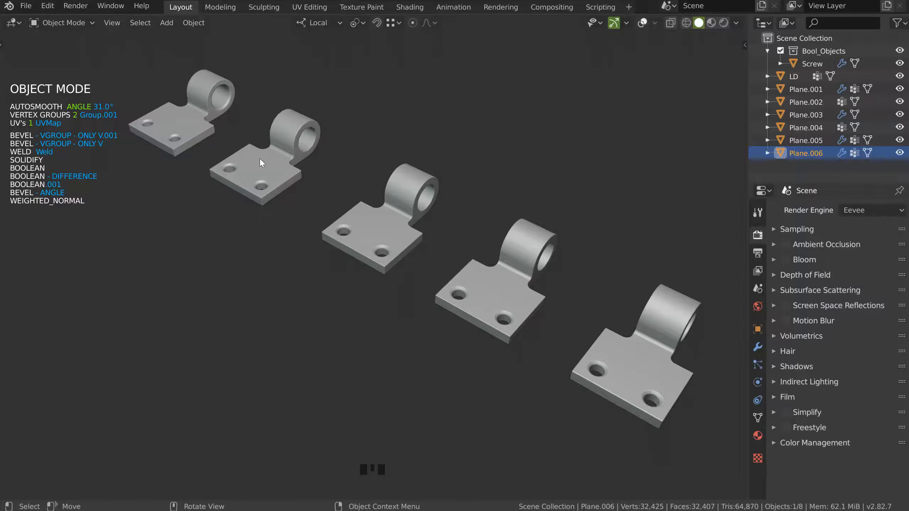
mouse_move(471, 281)
middle_mouse_down("shift")
mouse_move(460, 254)
mouse_move(464, 267)
mouse_move(482, 269)
middle_mouse_up("shift")
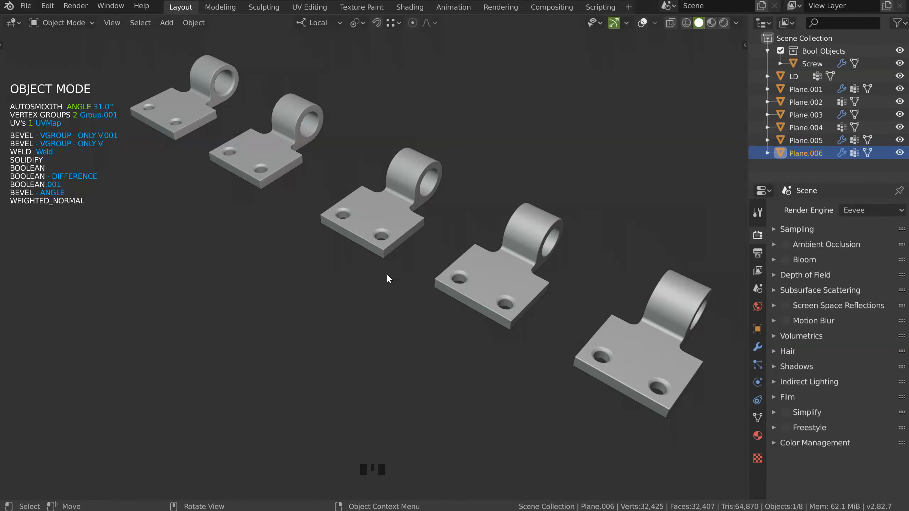
middle_click_drag(423, 194, 450, 250)
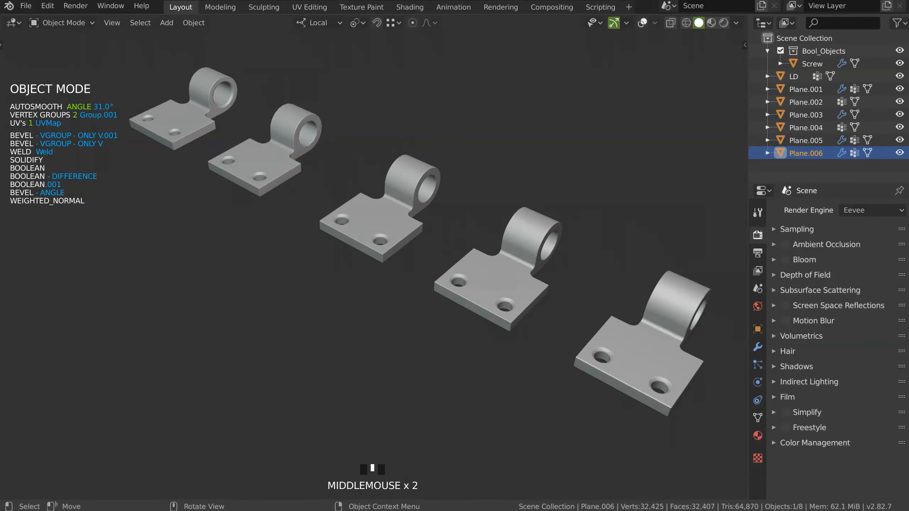